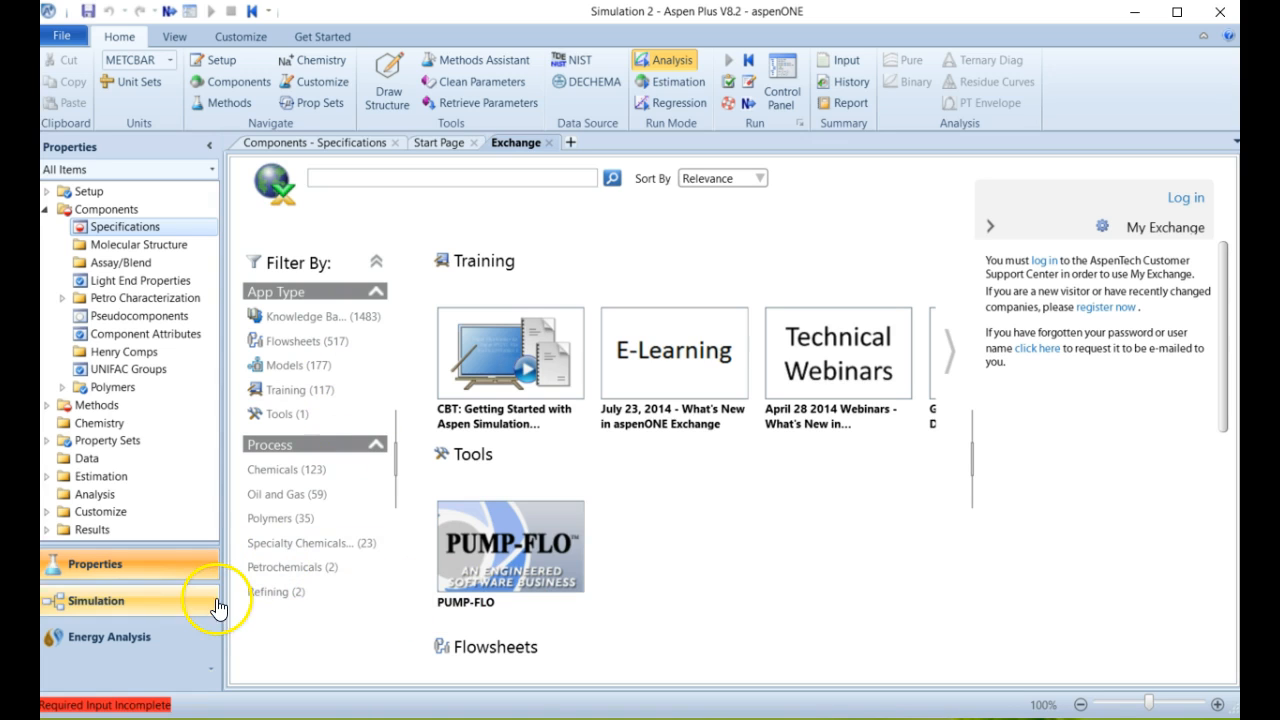
Switch to the Simulation environment to work on the main flowsheet.
left_click(186, 590)
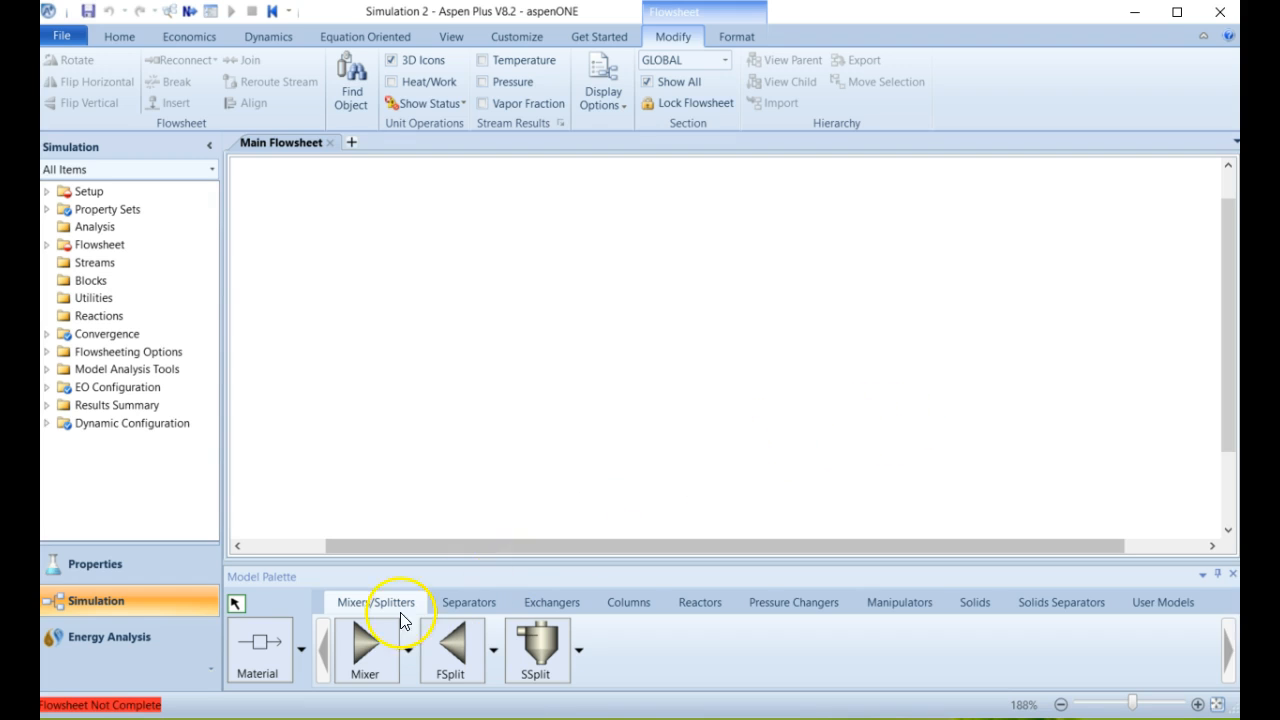
left_click(301, 647)
left_click(550, 357)
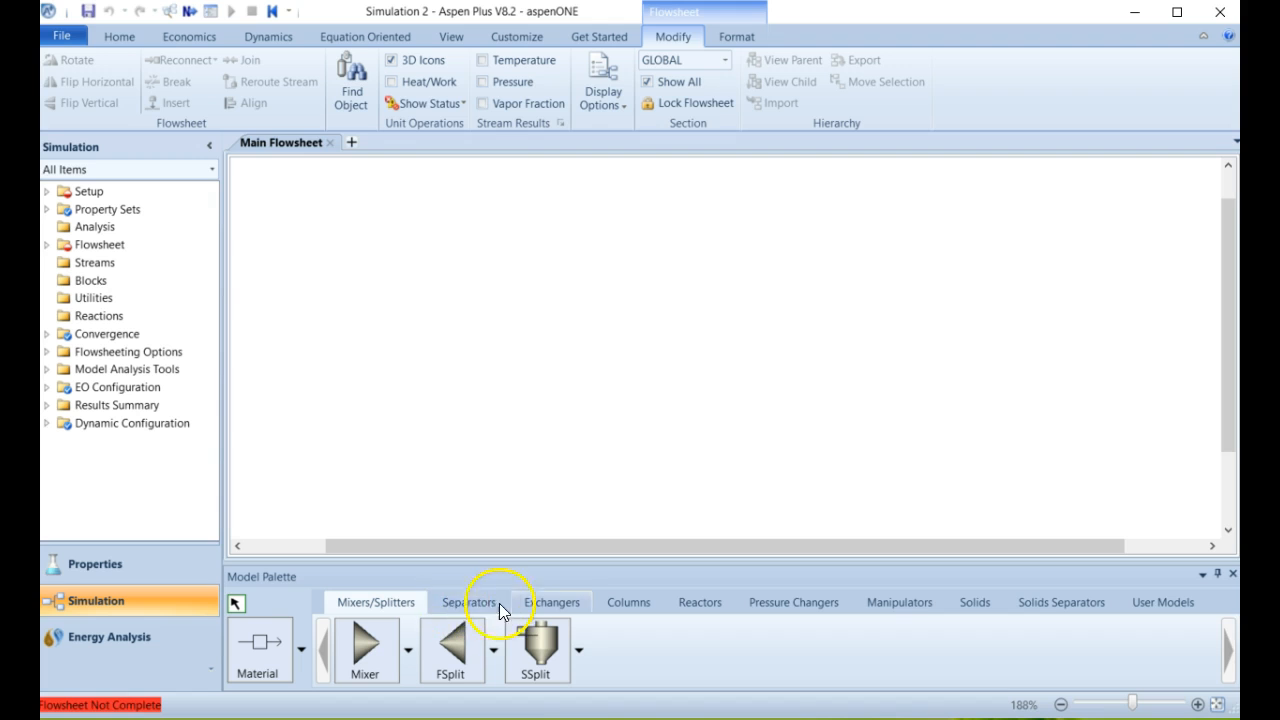
Browse the unit operation models in the palette, covering separators, exchangers, columns, reactors, pressure changers and mixers/splitters.
left_click(463, 602)
left_click(552, 602)
left_click(629, 602)
left_click(700, 604)
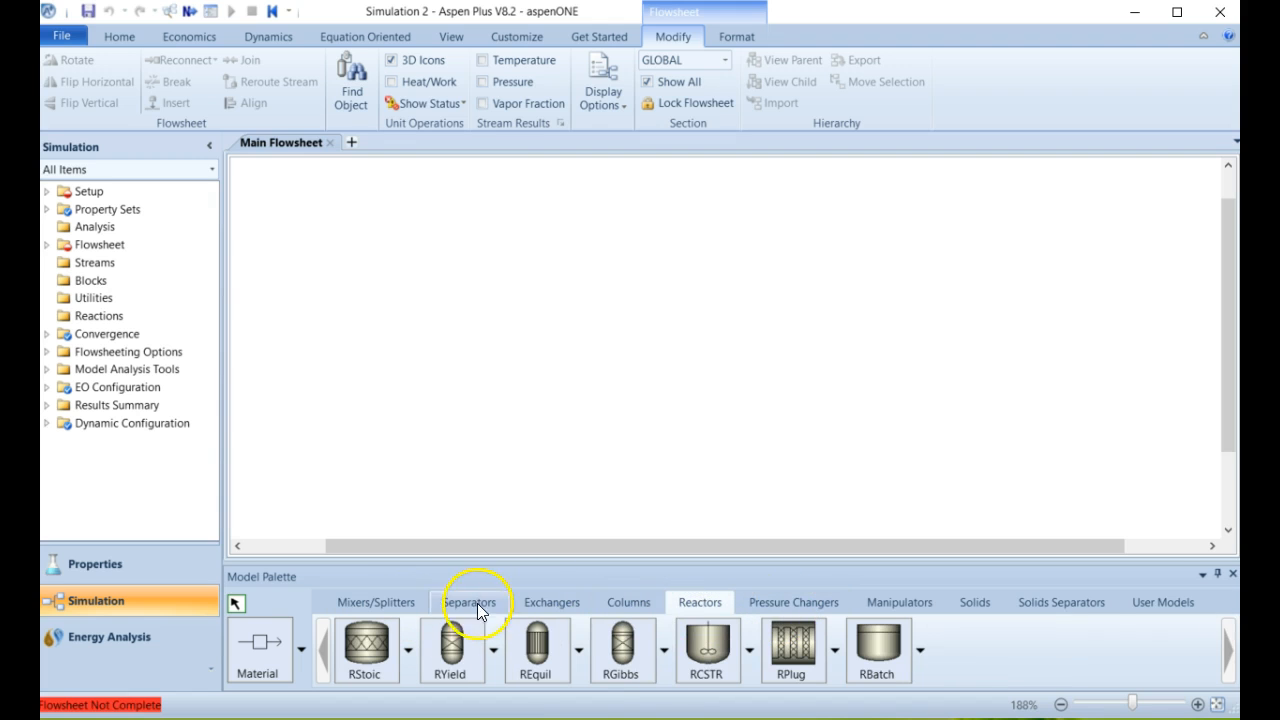
left_click(457, 602)
left_click(530, 602)
left_click(618, 602)
left_click(710, 603)
left_click(784, 608)
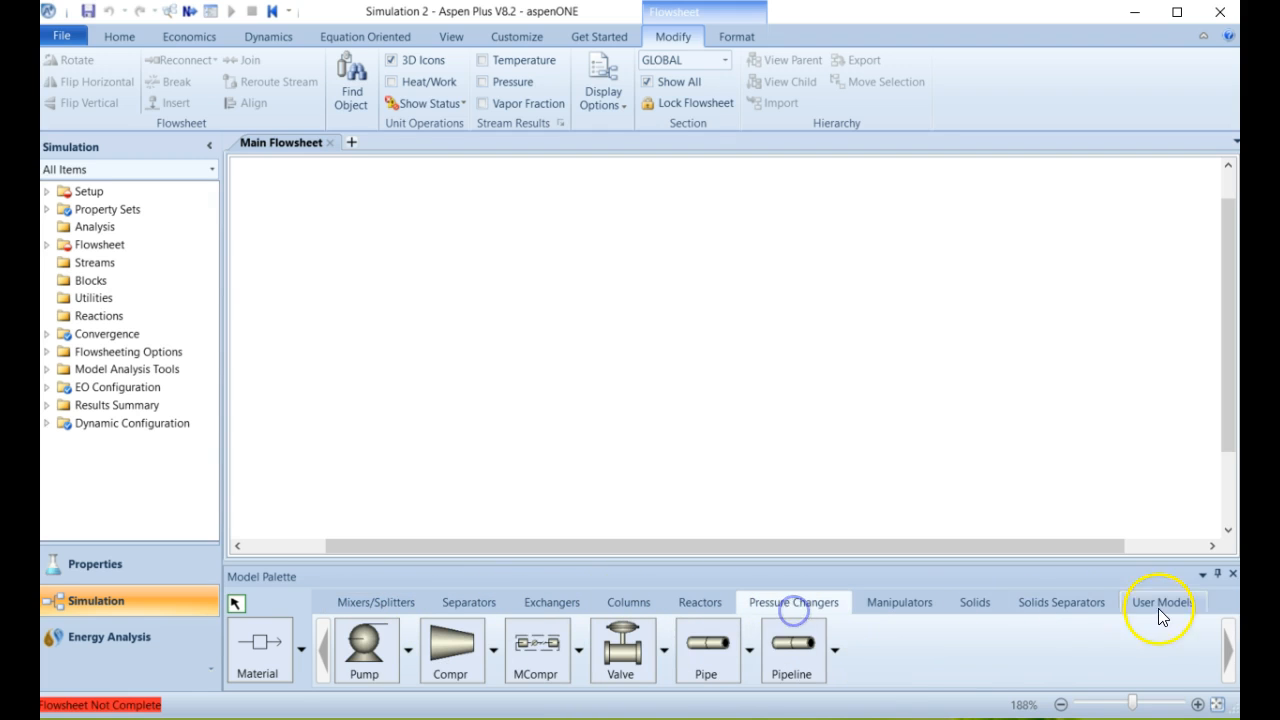
left_click(400, 601)
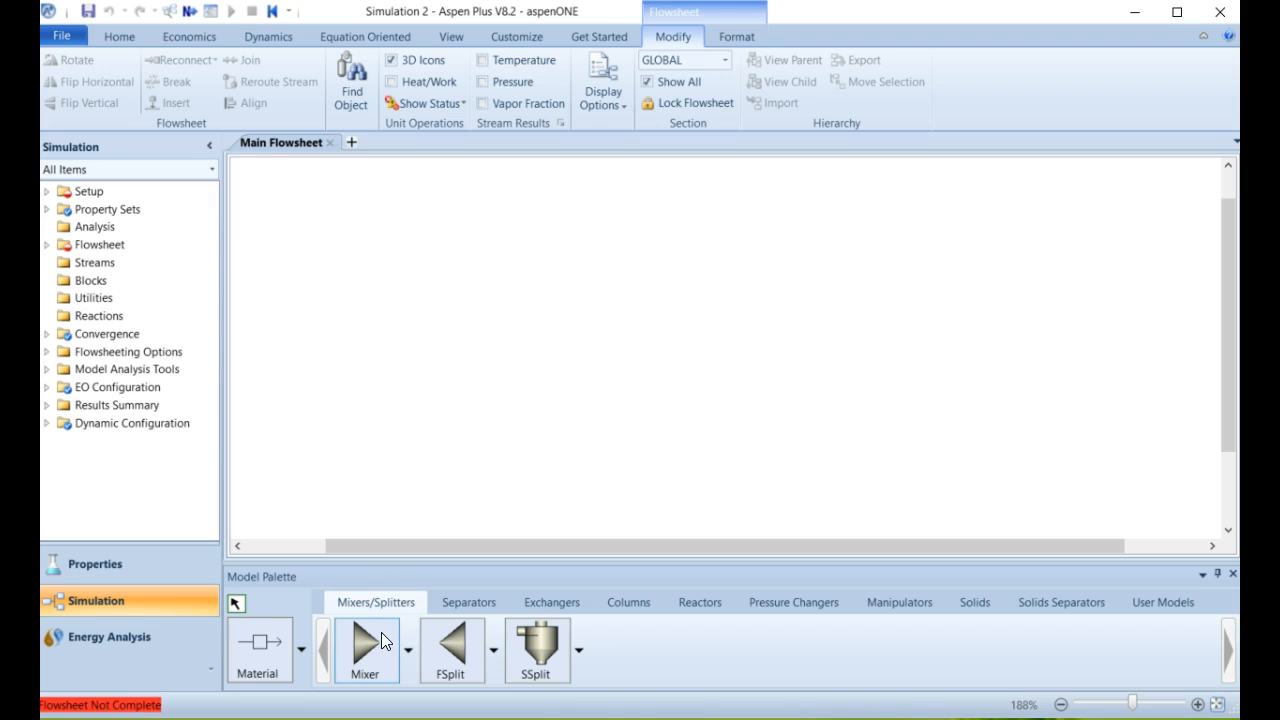
Place a Flash2 separator block near the centre of the main flowsheet.
left_click(473, 603)
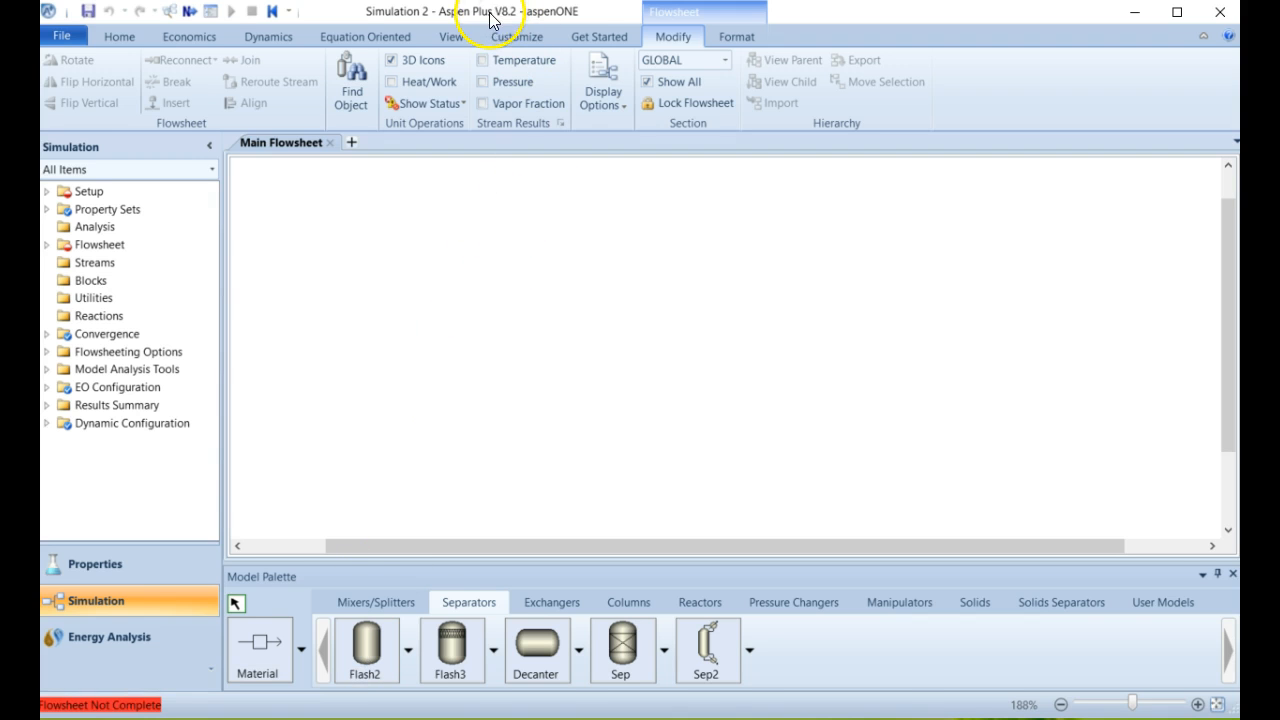
left_click_drag(490, 18, 734, 30)
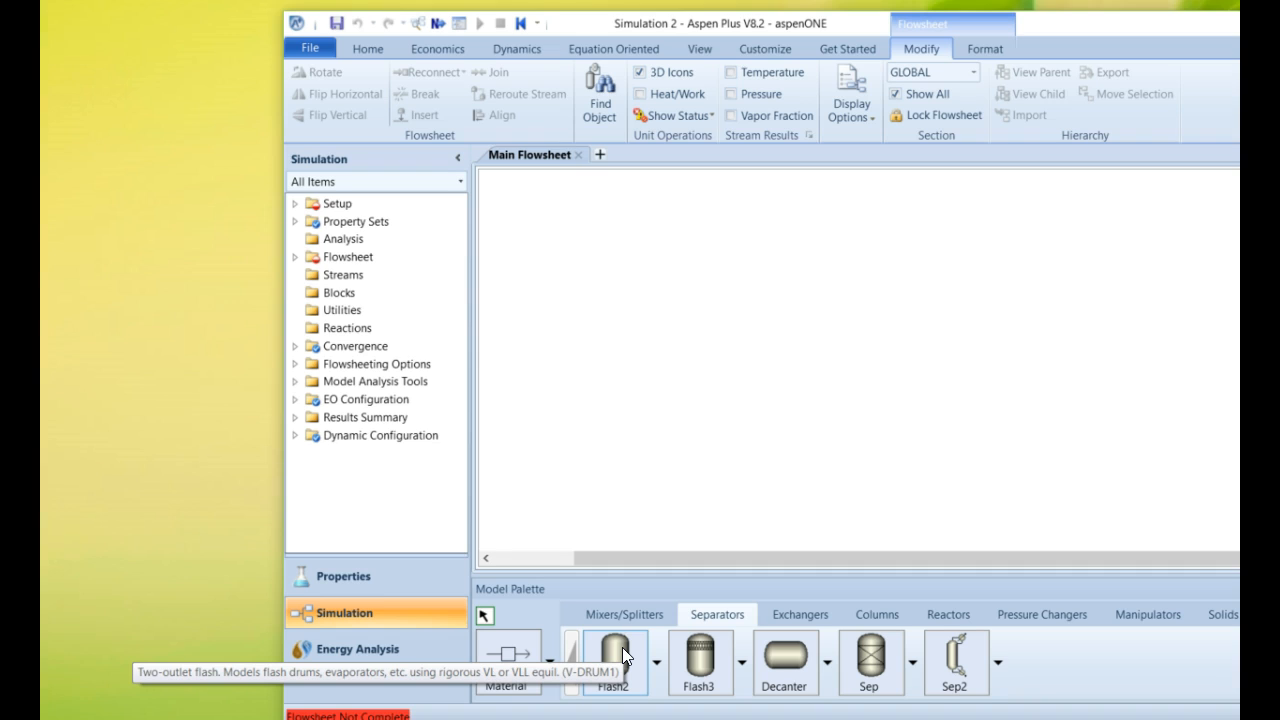
left_click(613, 646)
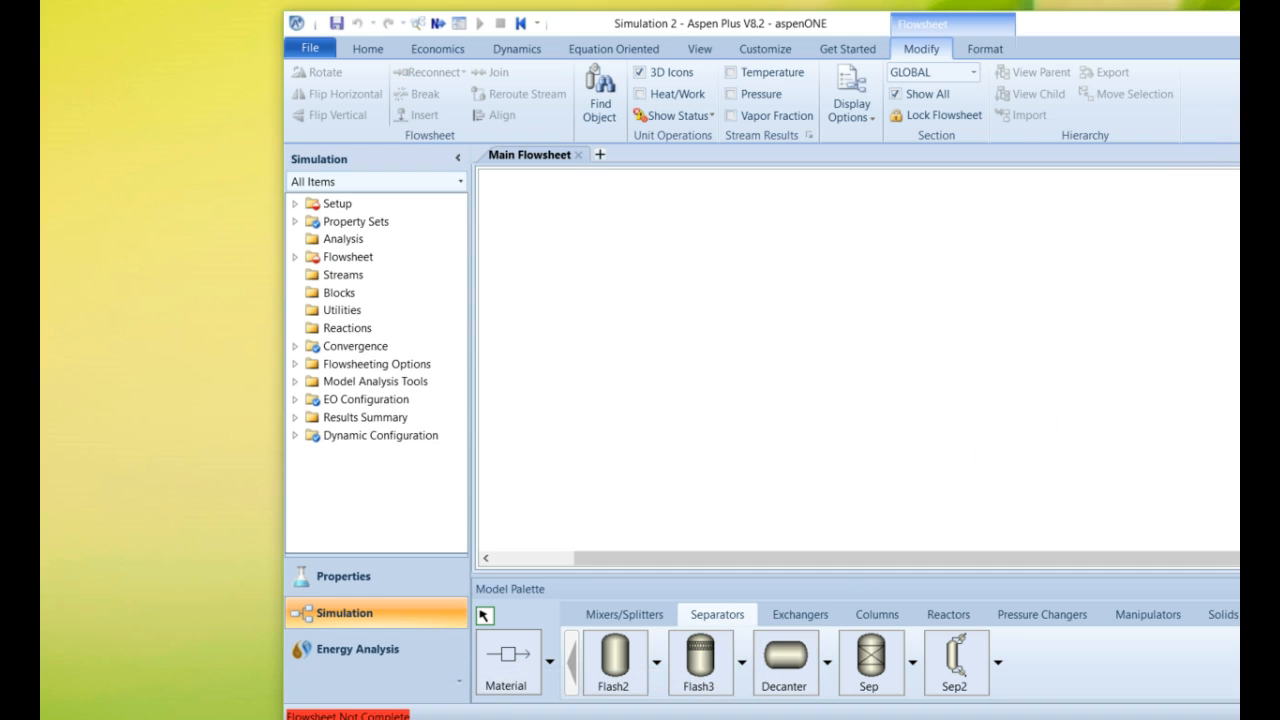
double_click(1114, 23)
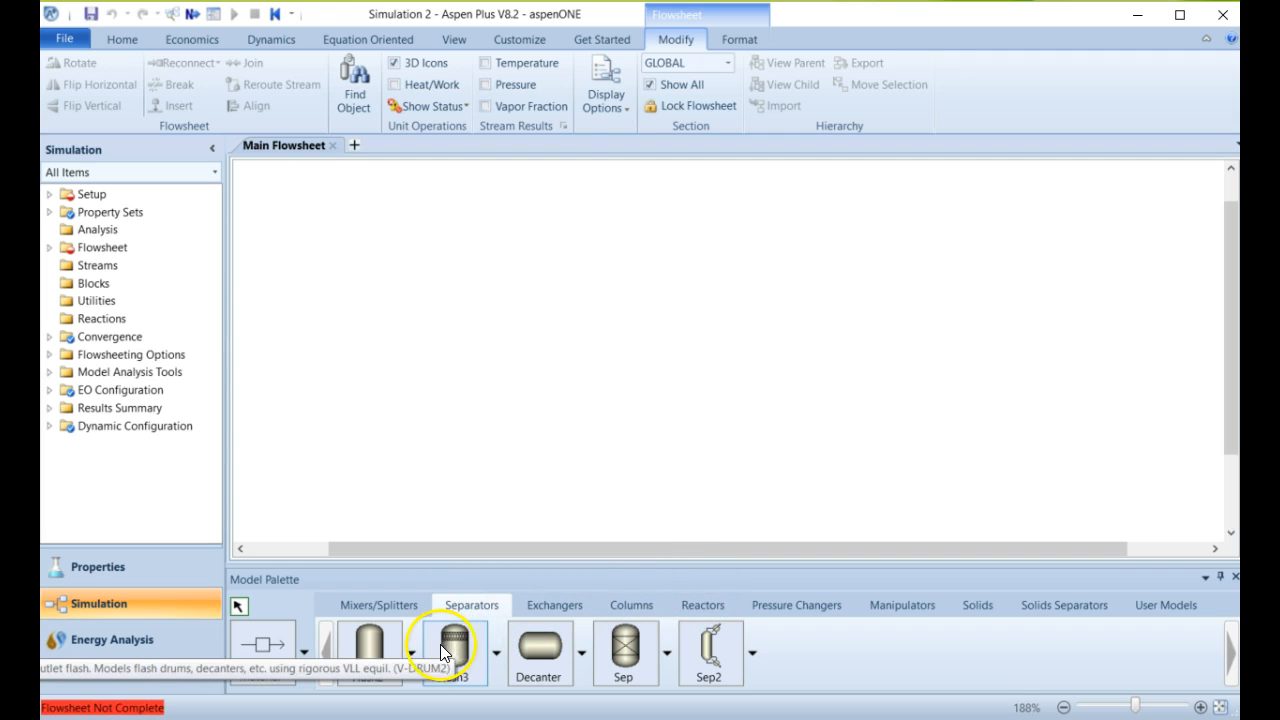
left_click(365, 655)
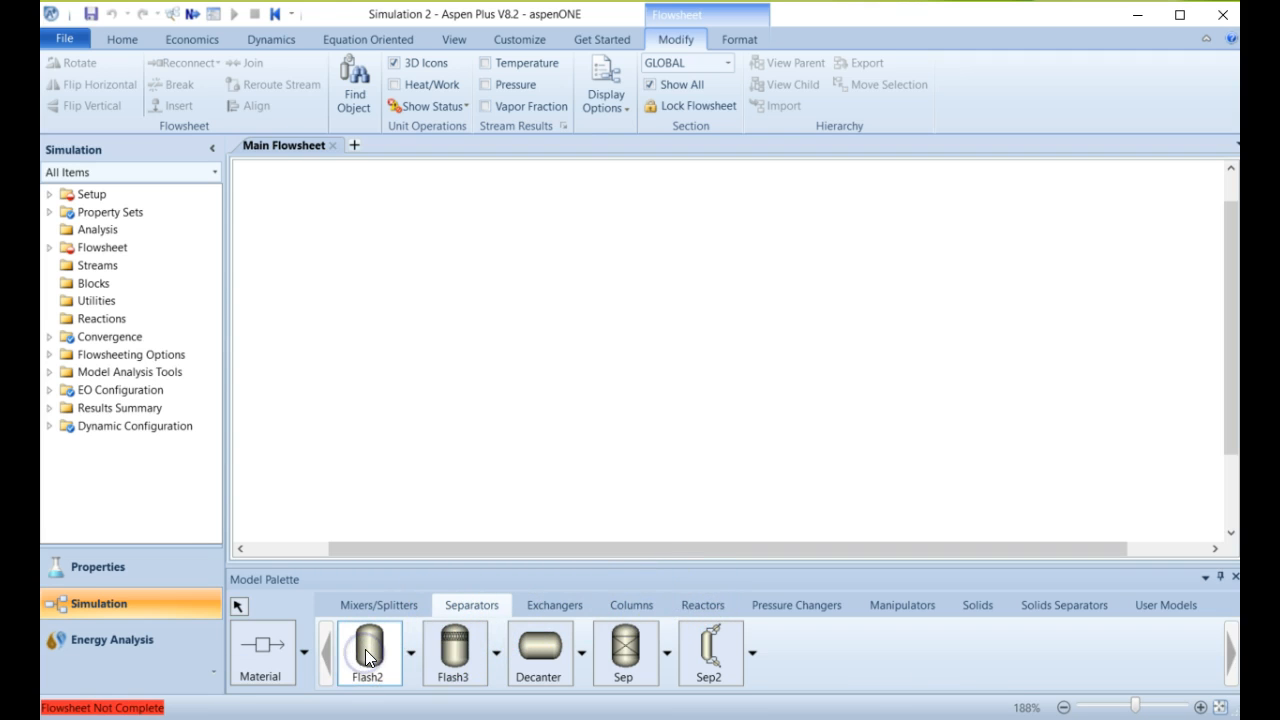
left_click(366, 648)
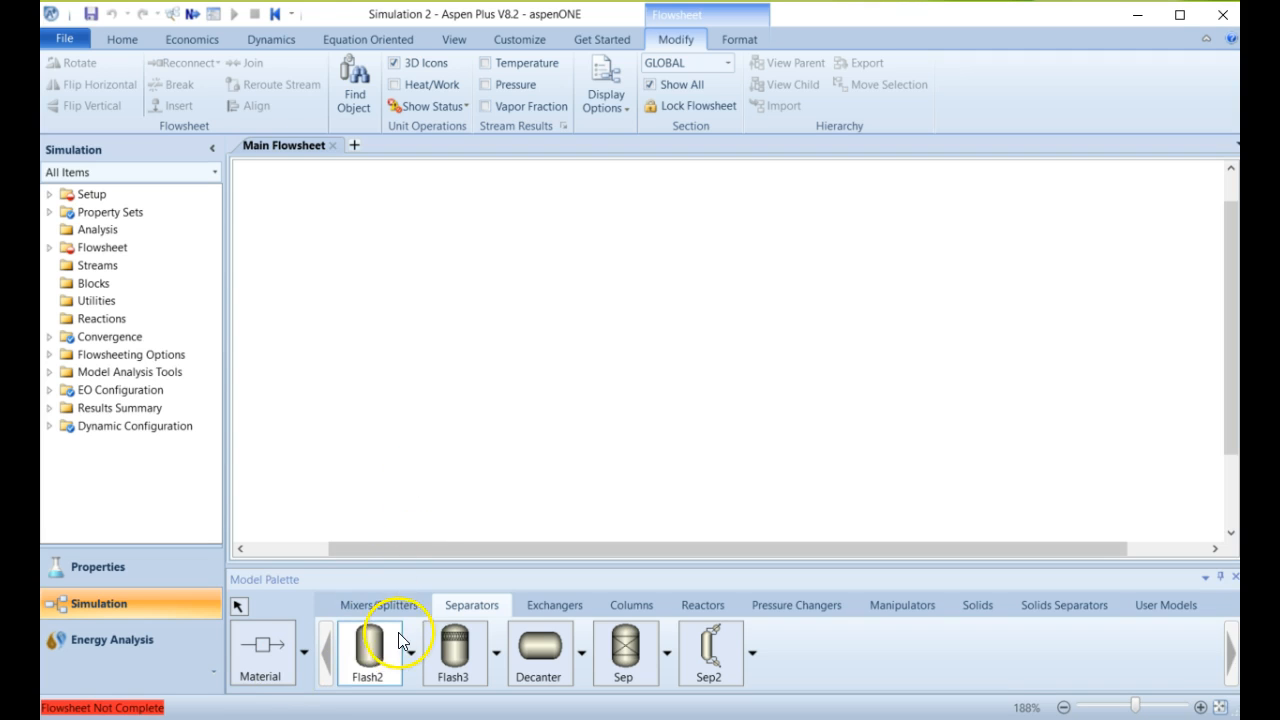
left_click(592, 320)
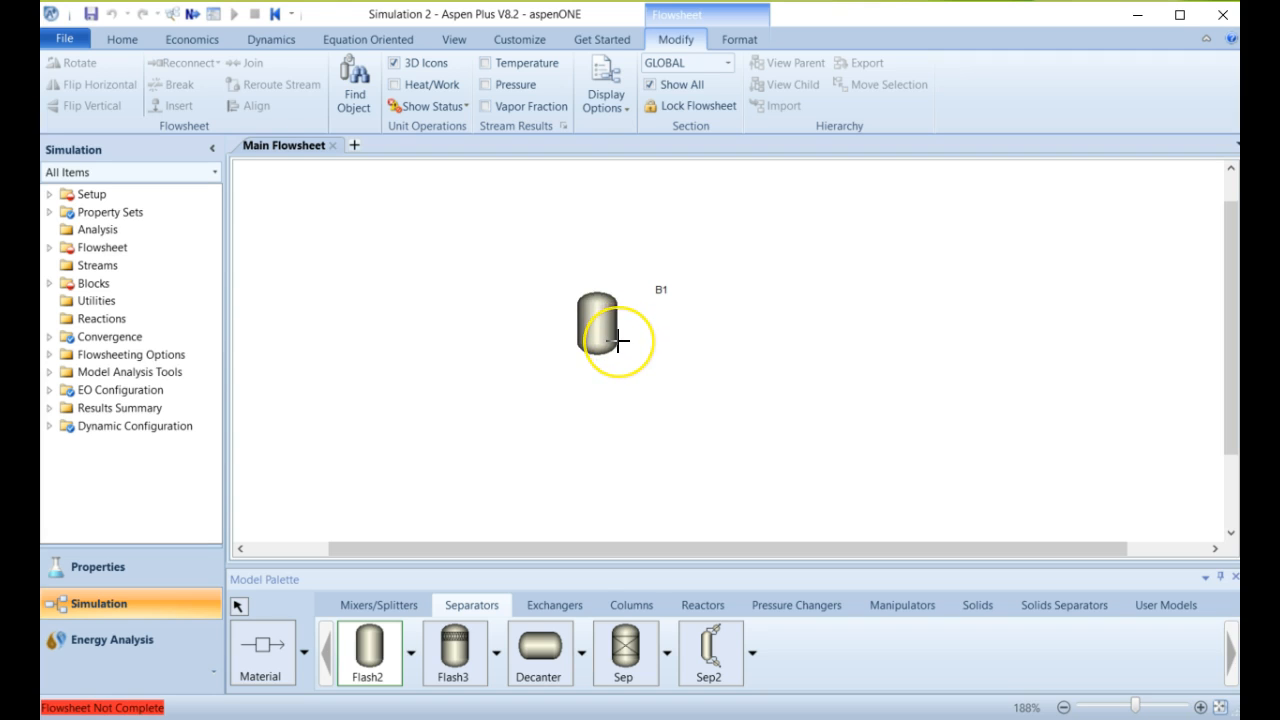
Place eleven more Flash2 blocks scattered around the first one, and end insert mode.
scroll(619, 341, "up", 1)
scroll(619, 341, "up", 2)
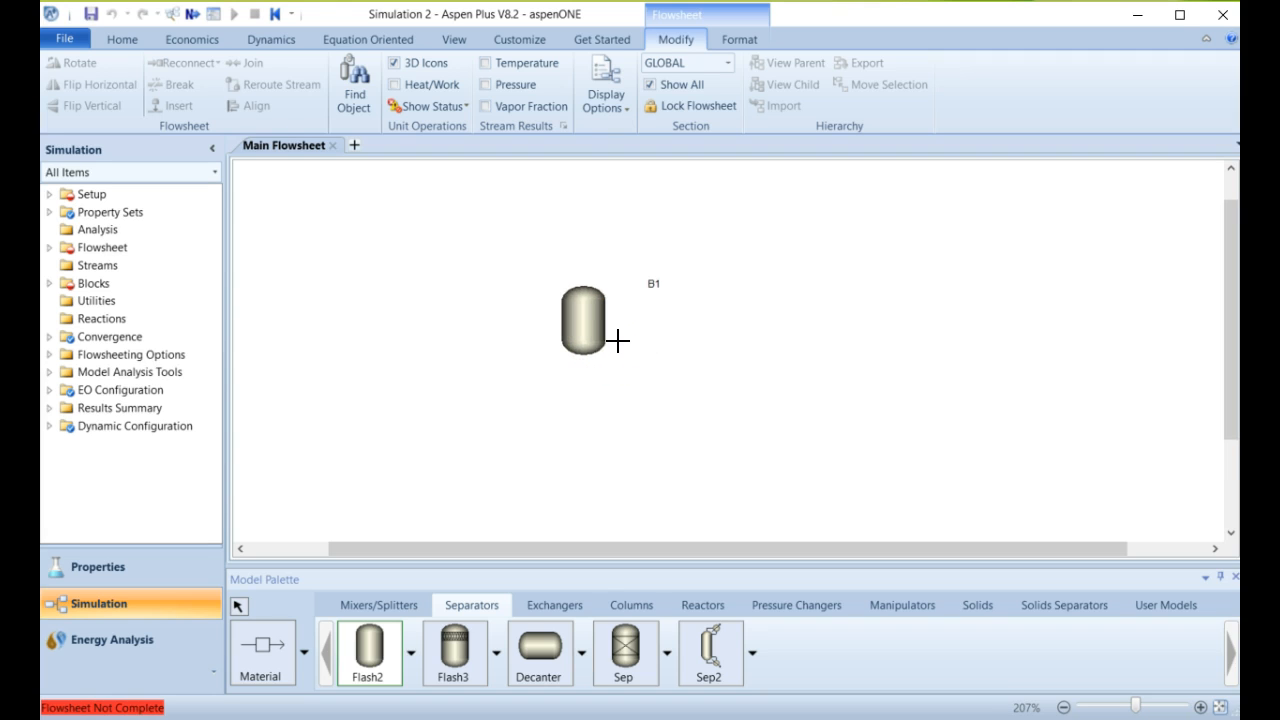
scroll(617, 341, "up", 1)
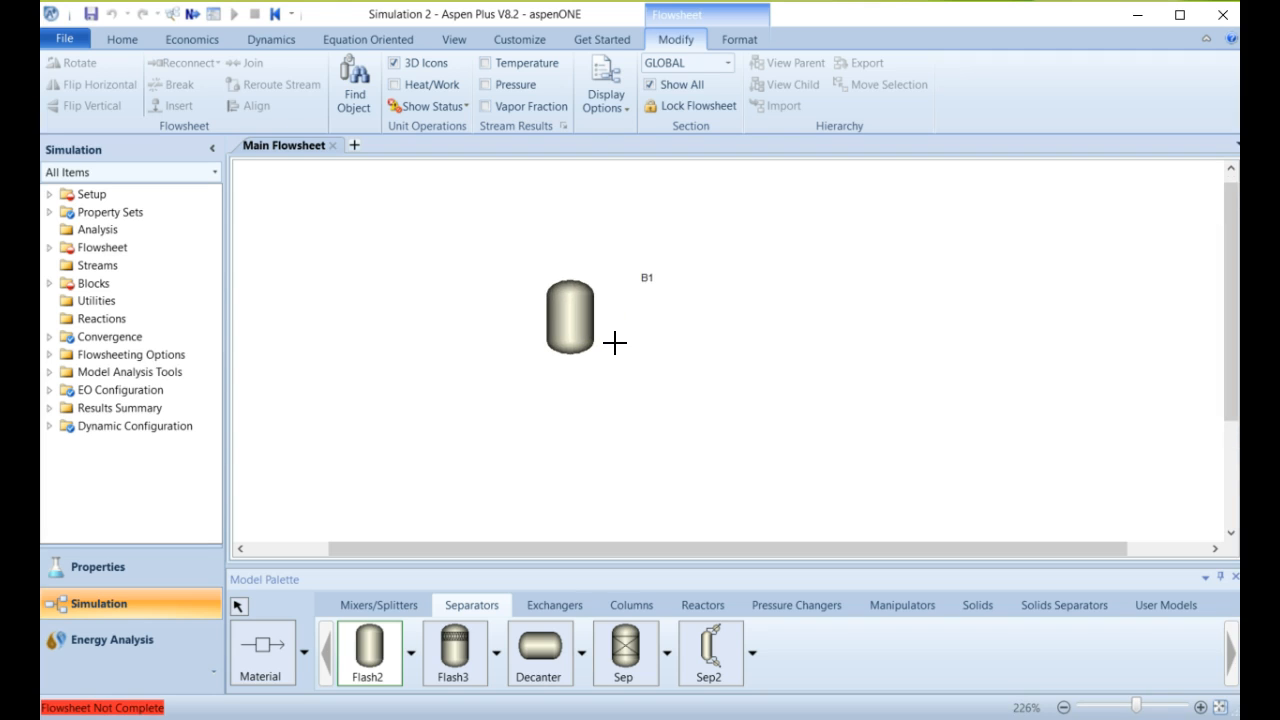
left_click(468, 402)
left_click(551, 411)
left_click(682, 392)
left_click(766, 373)
left_click(701, 317)
left_click(514, 290)
left_click(440, 317)
left_click(542, 364)
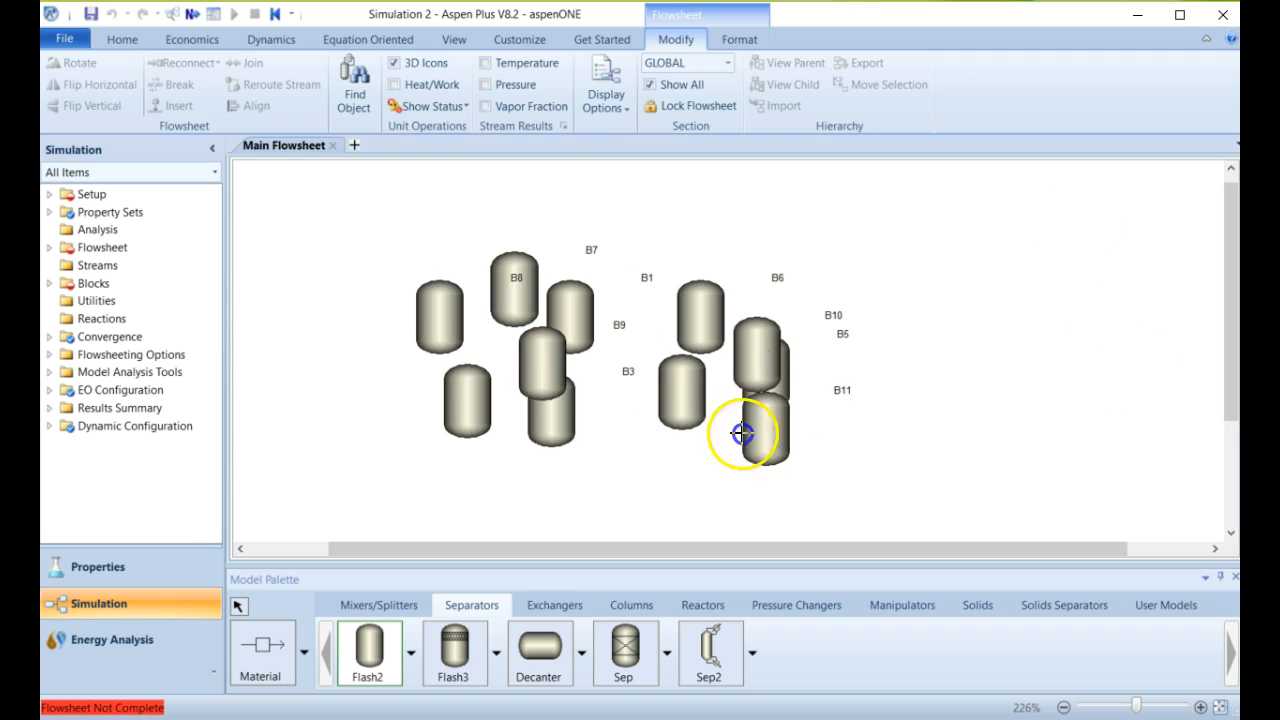
left_click(551, 422)
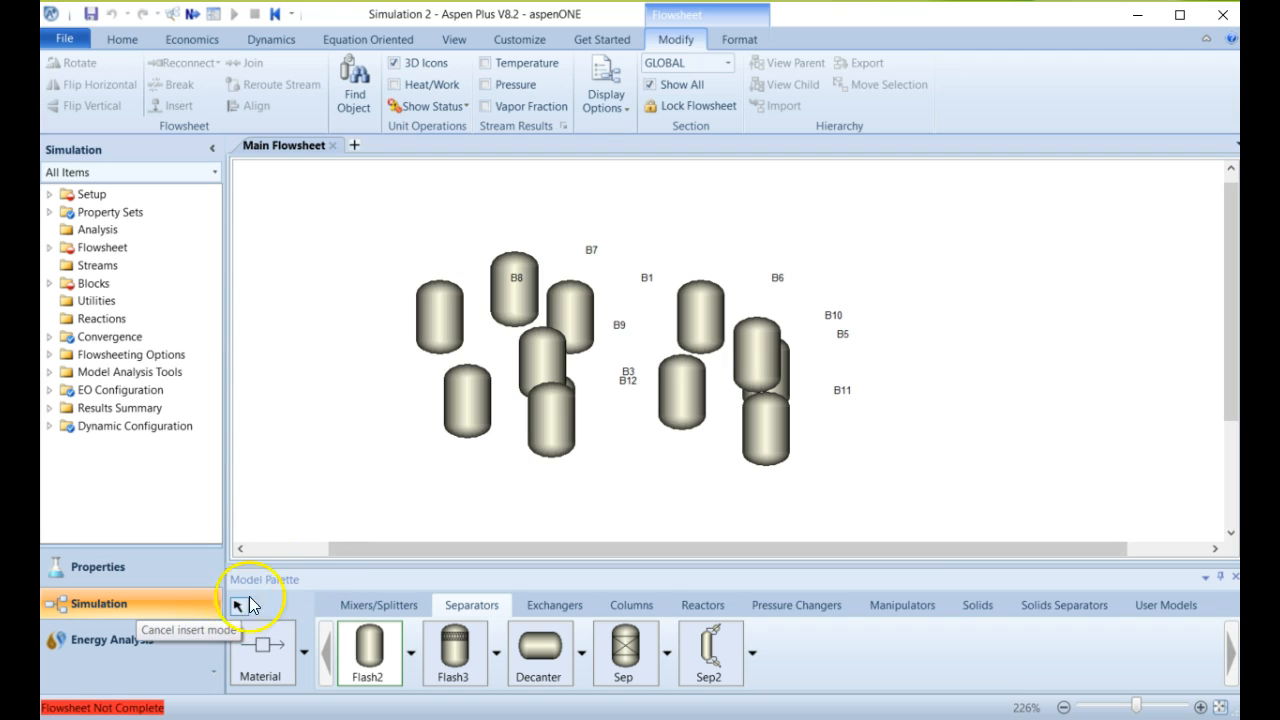
right_click(401, 398)
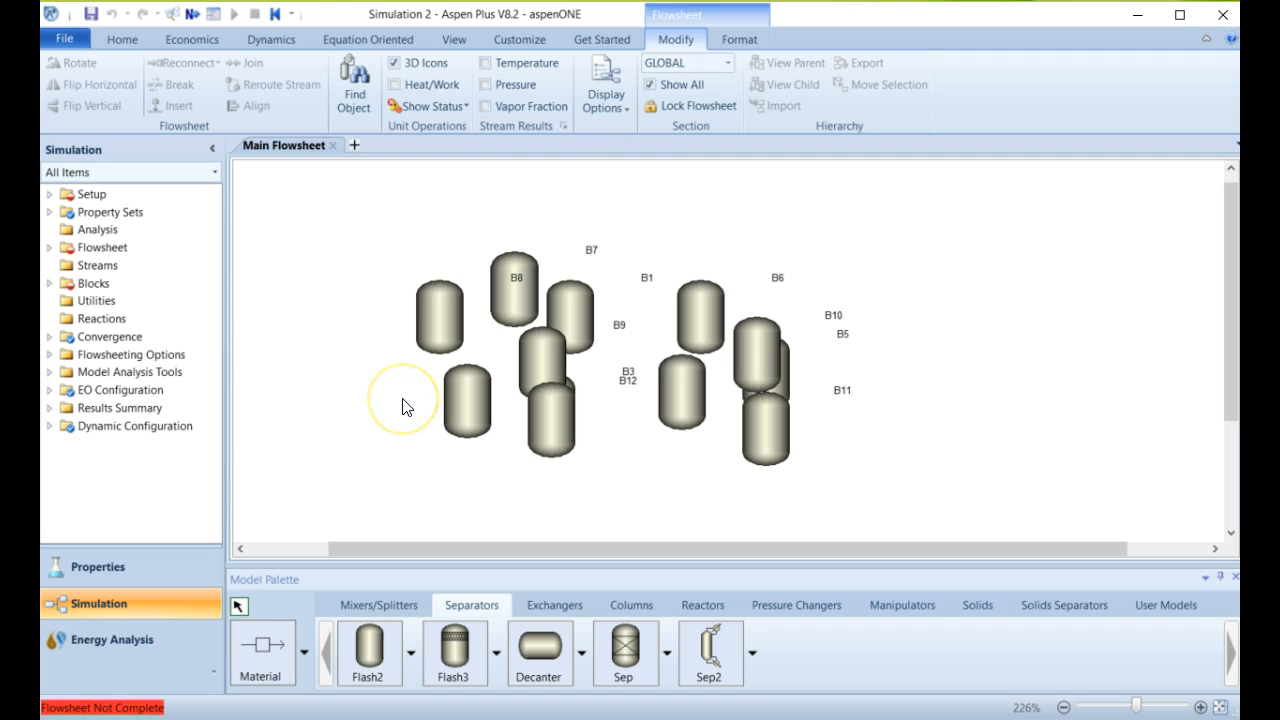
Delete the group of Flash2 blocks on the left half of the flowsheet.
left_click_drag(384, 215, 655, 494)
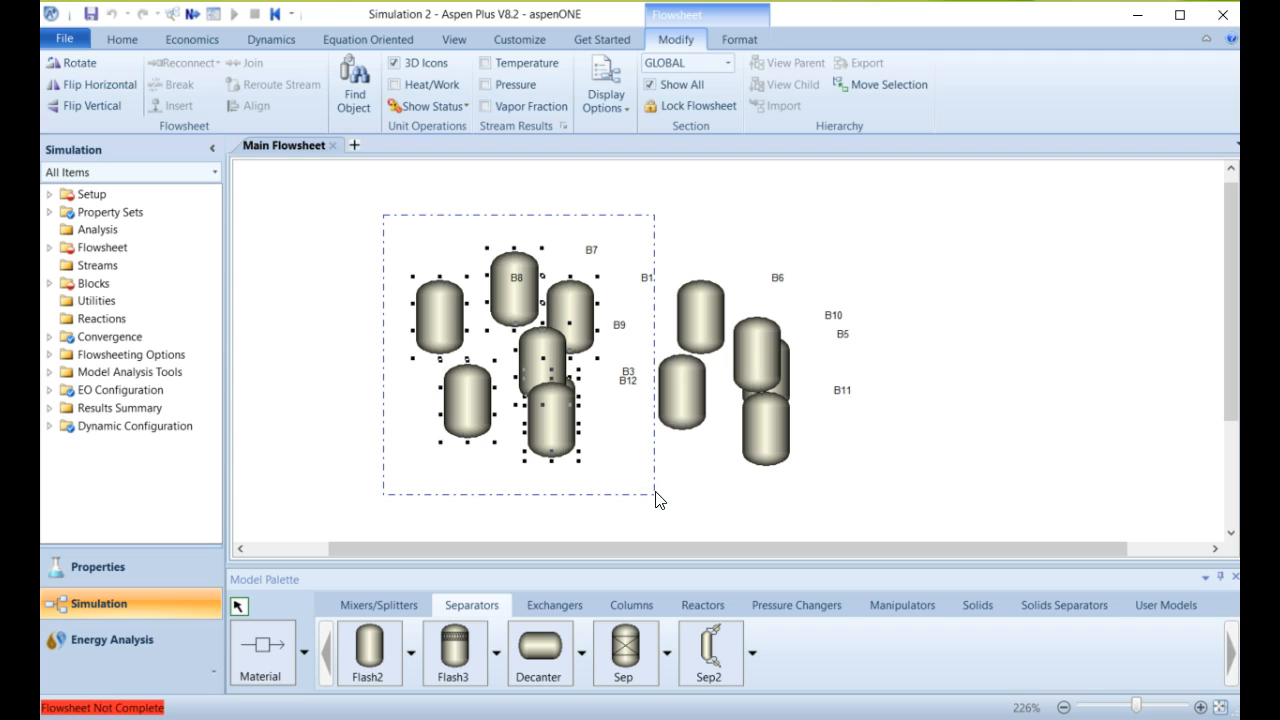
key("Delete")
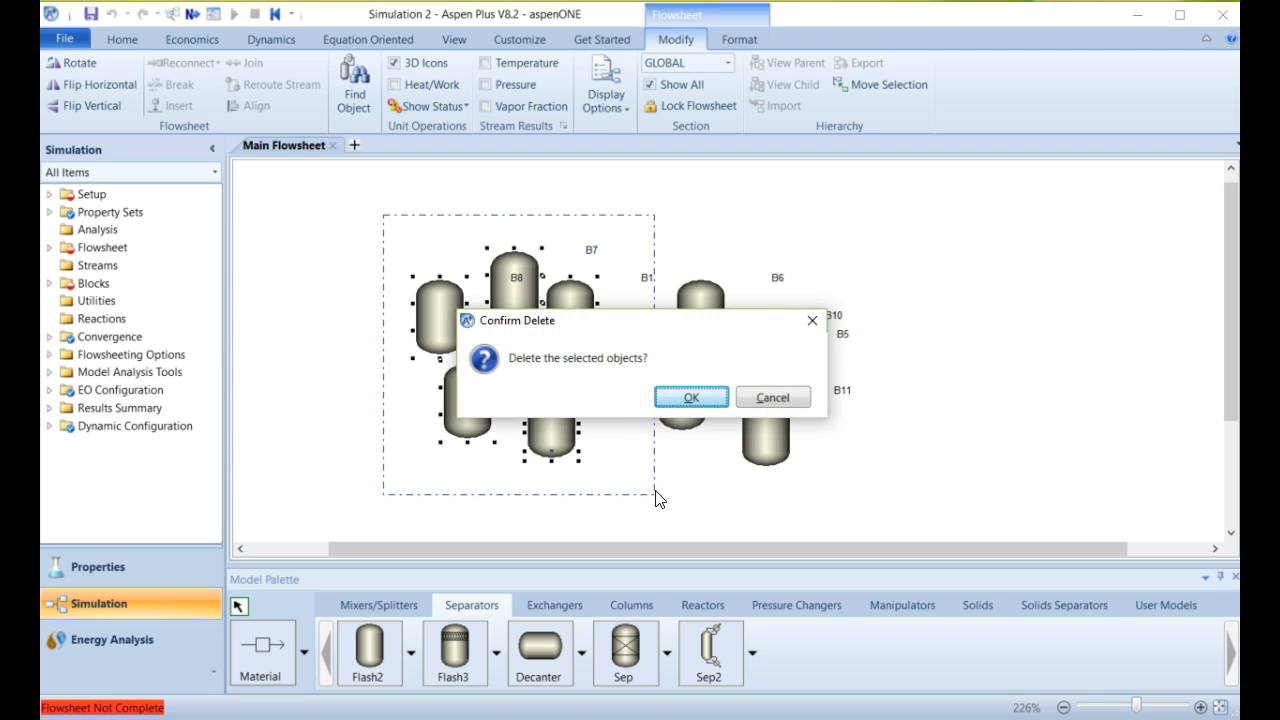
left_click(698, 396)
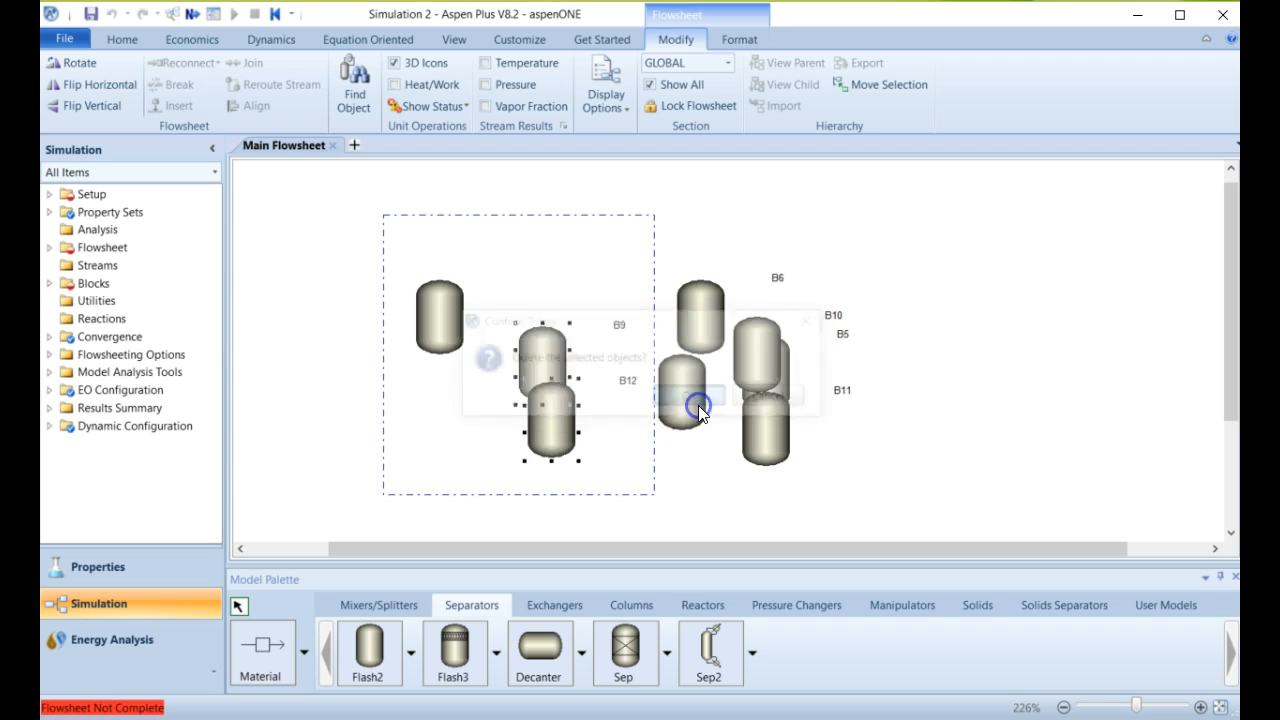
Move block B6 away from the right-hand group and delete the other Flash2 blocks in that group.
left_click_drag(705, 328, 490, 316)
left_click(658, 316)
left_click_drag(635, 270, 920, 524)
key("Delete")
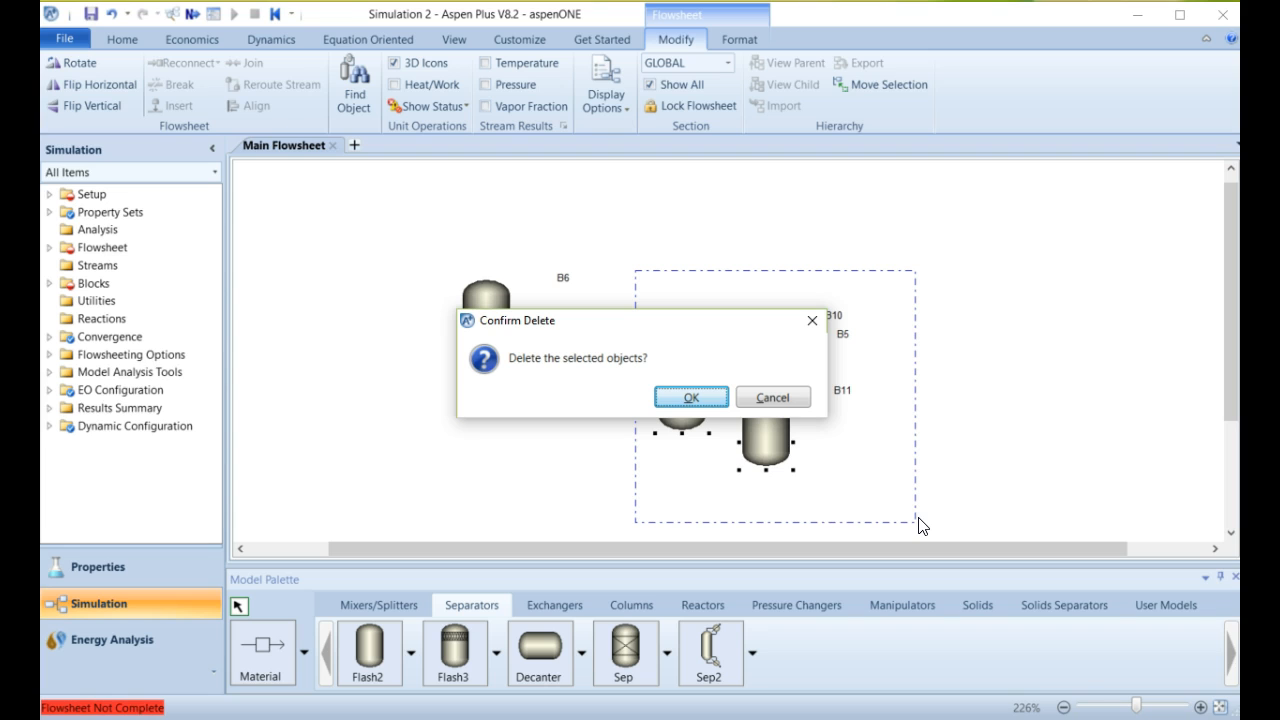
left_click(693, 395)
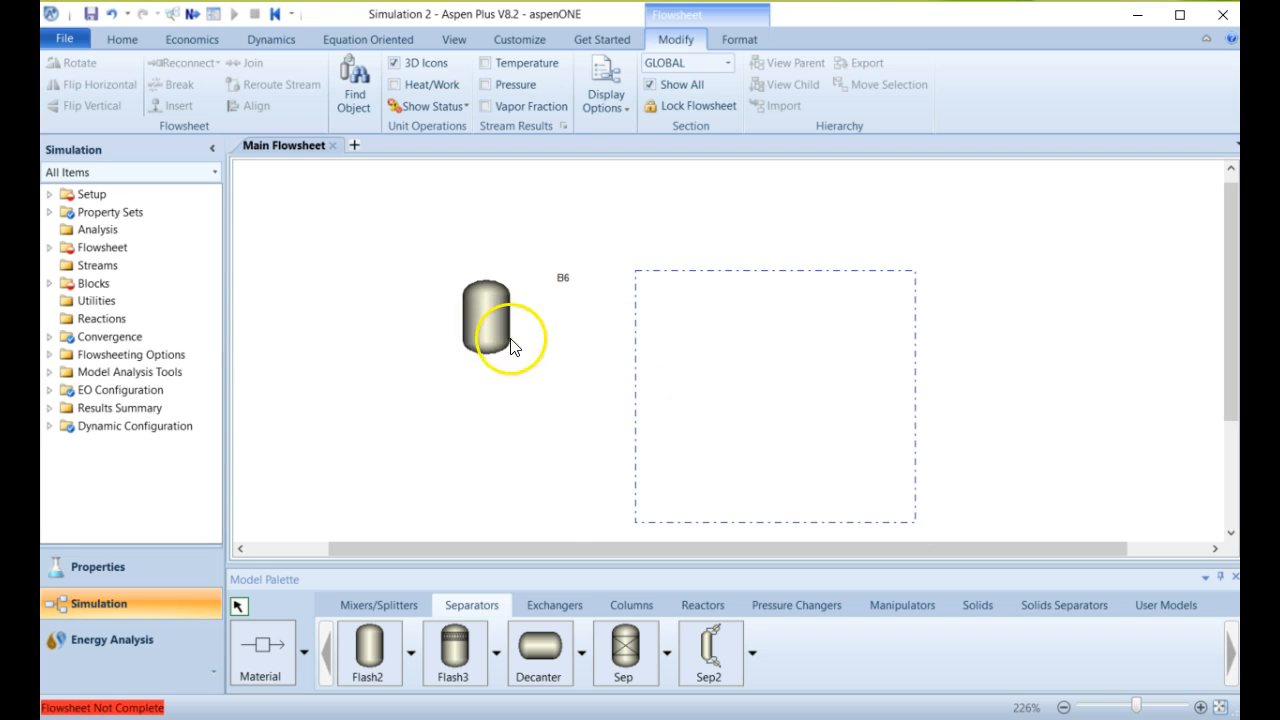
Move the remaining Flash2 block toward the flowsheet centre and rename it FLASH.
left_click(534, 394)
left_click_drag(480, 306, 554, 331)
left_click(645, 297)
type("FLASH")
Move the FLASH label right beside the upper part of its block.
left_click(628, 295)
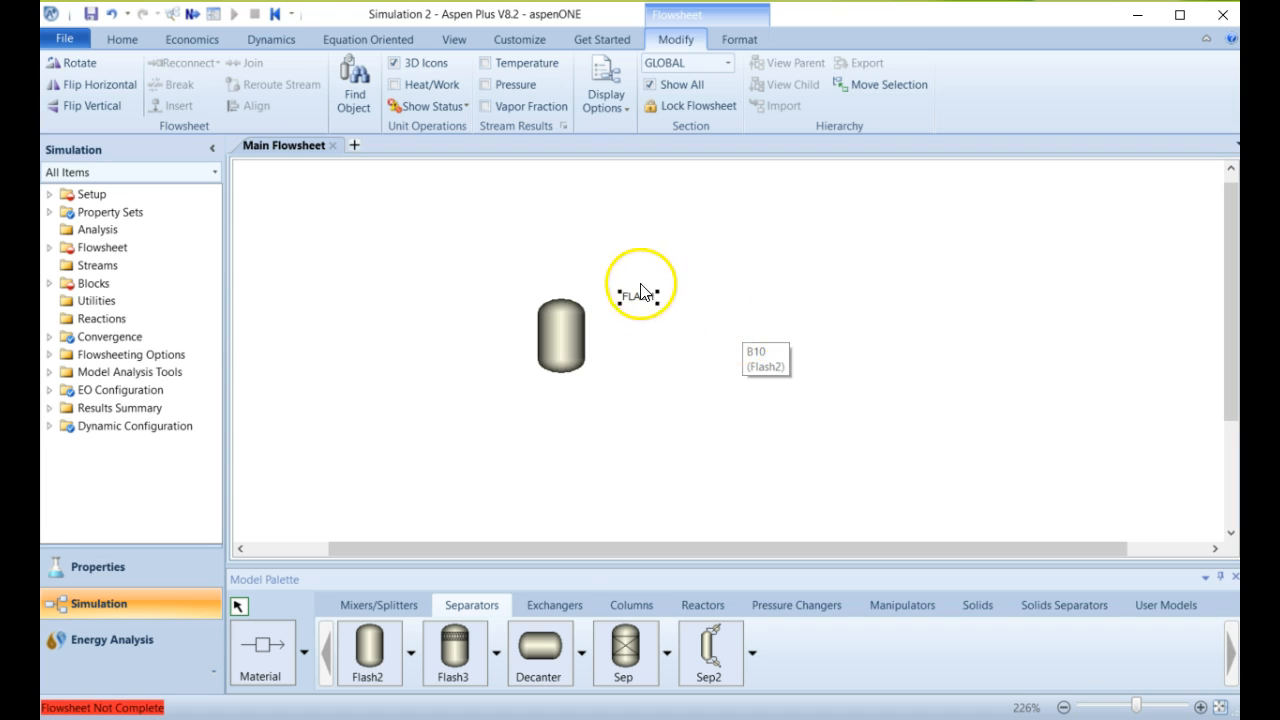
left_click(639, 297)
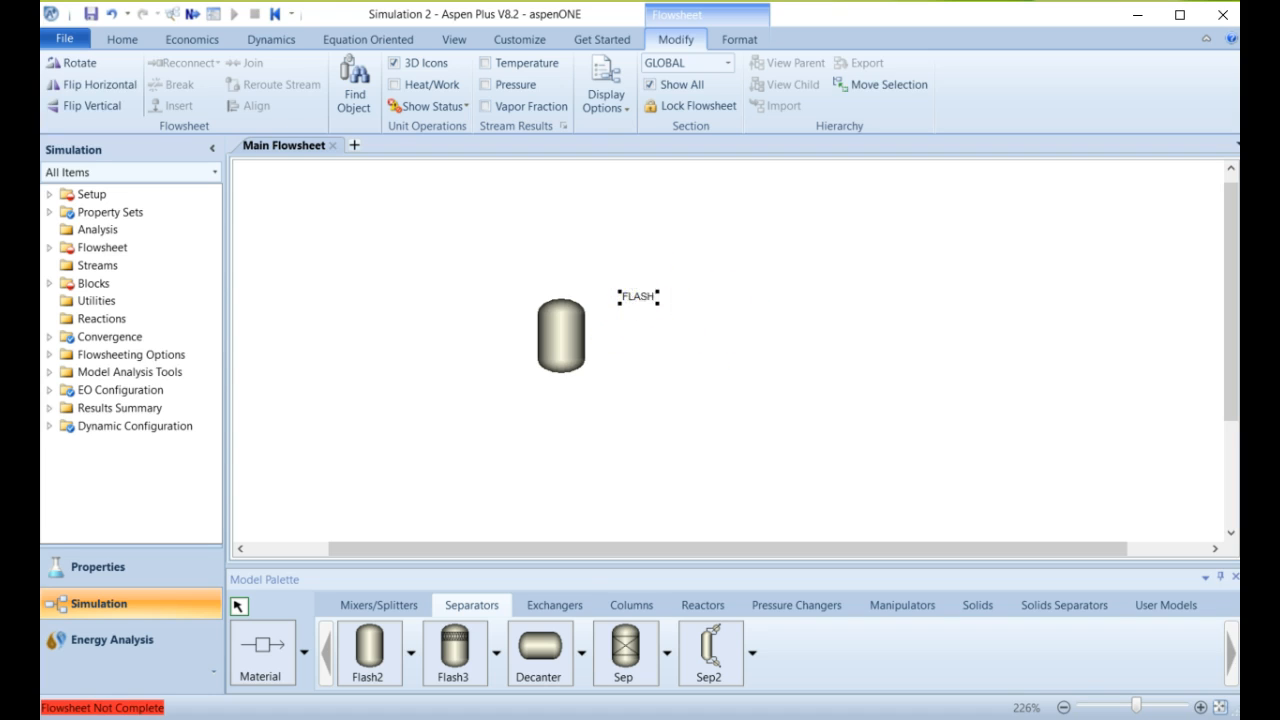
left_click_drag(585, 290, 612, 323)
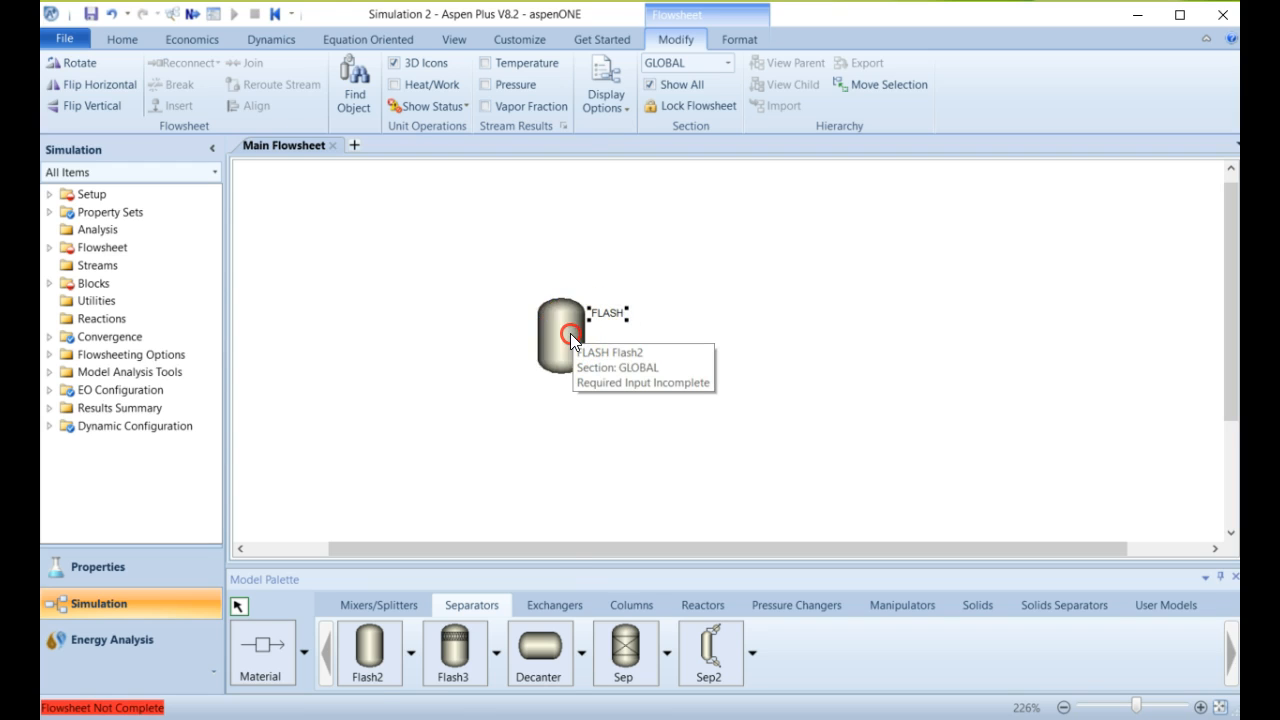
right_click(571, 337)
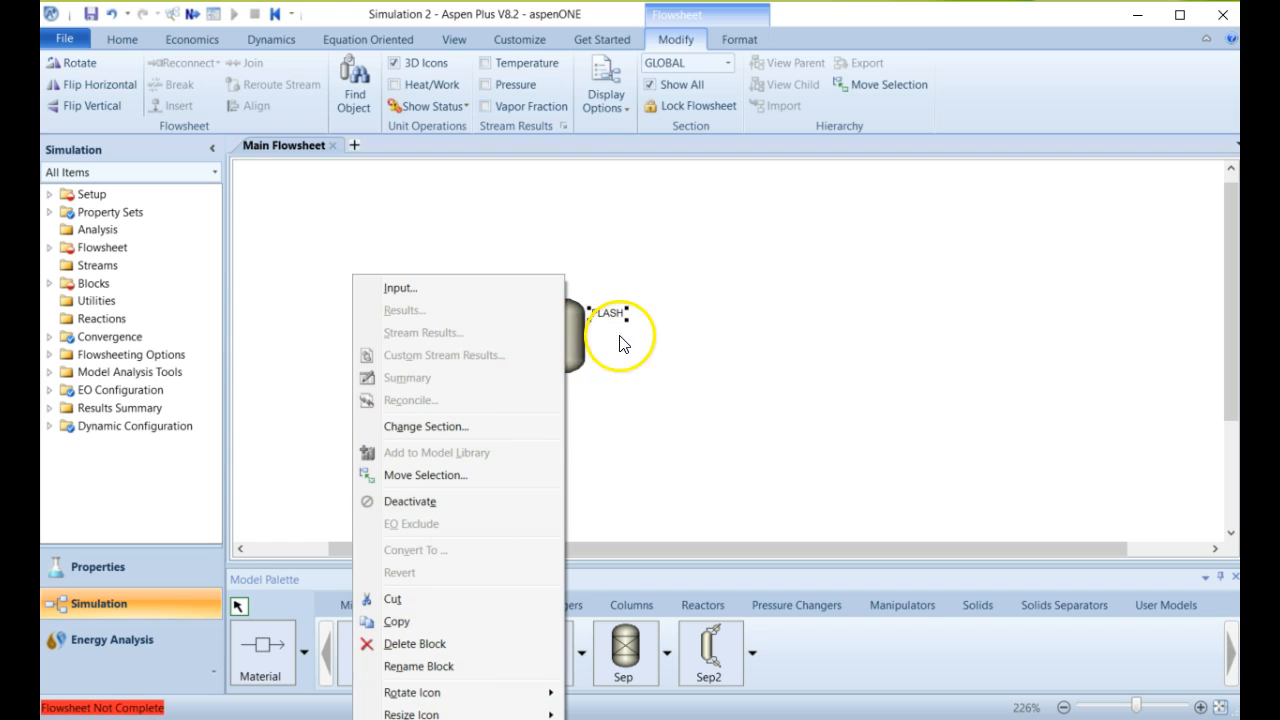
left_click(662, 376)
left_click(546, 341)
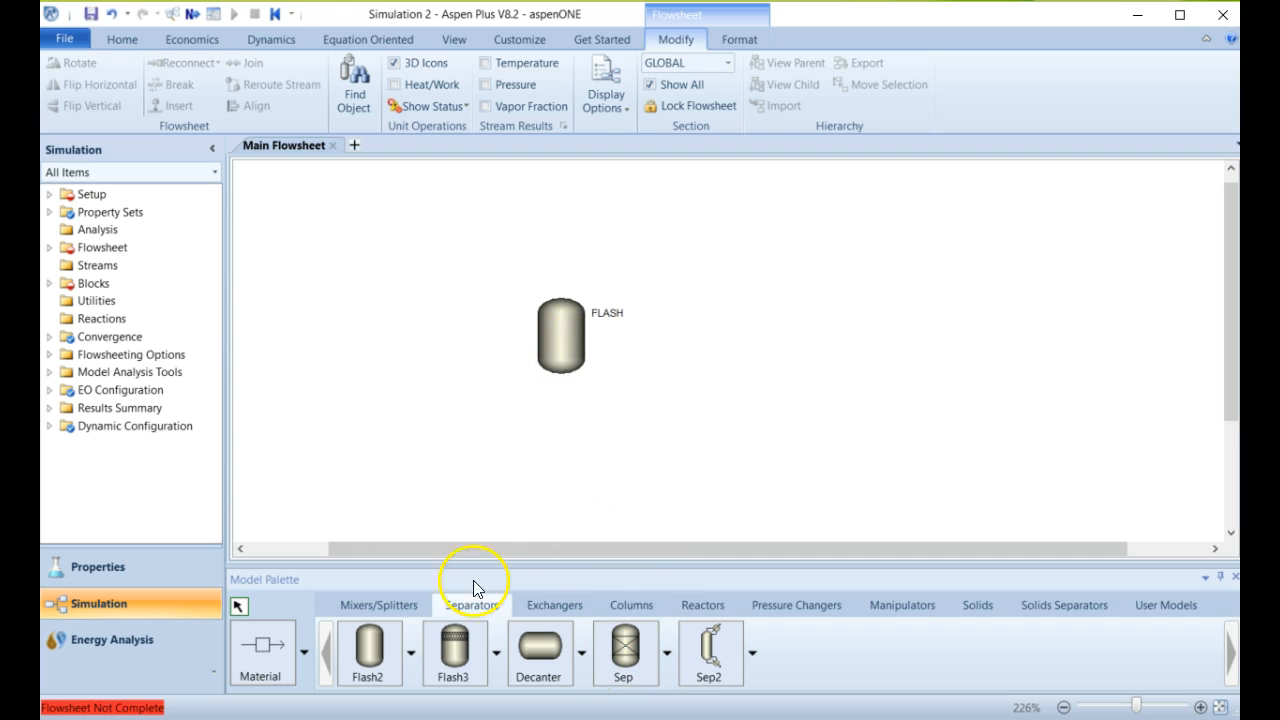
left_click(411, 658)
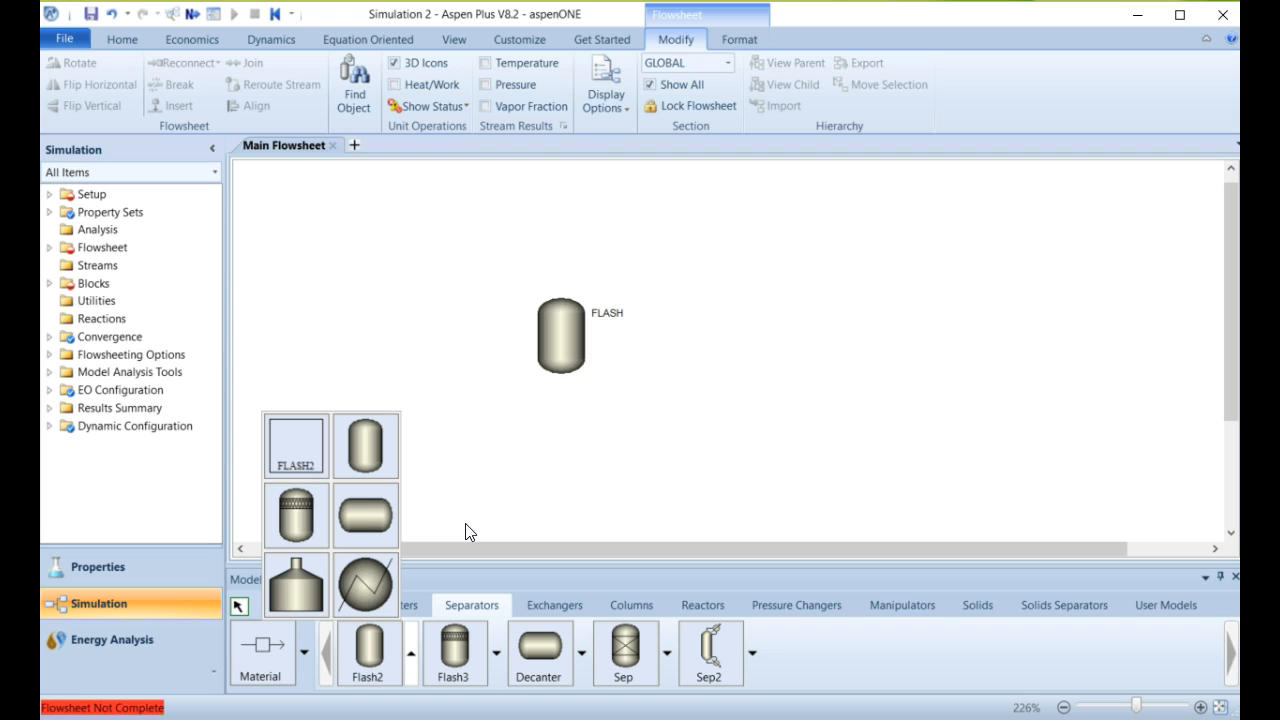
left_click(610, 409)
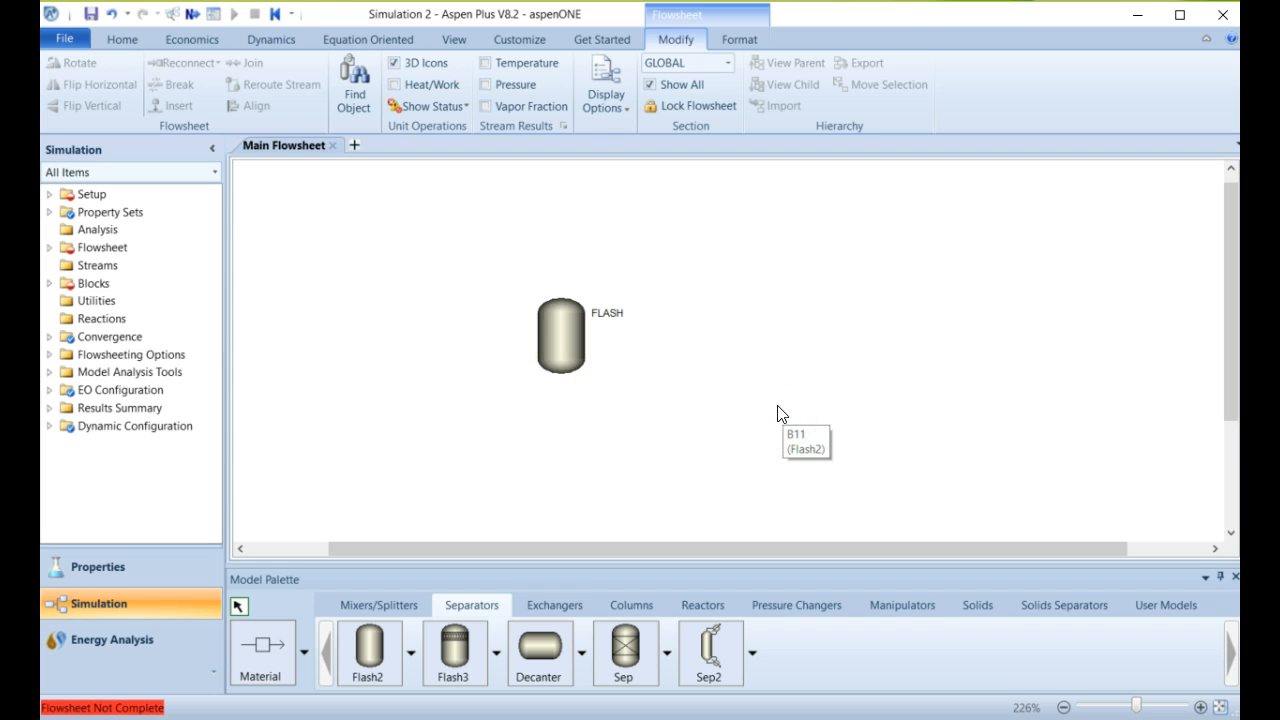
Attach a material stream to the required feed inlet of the FLASH block.
left_click(269, 656)
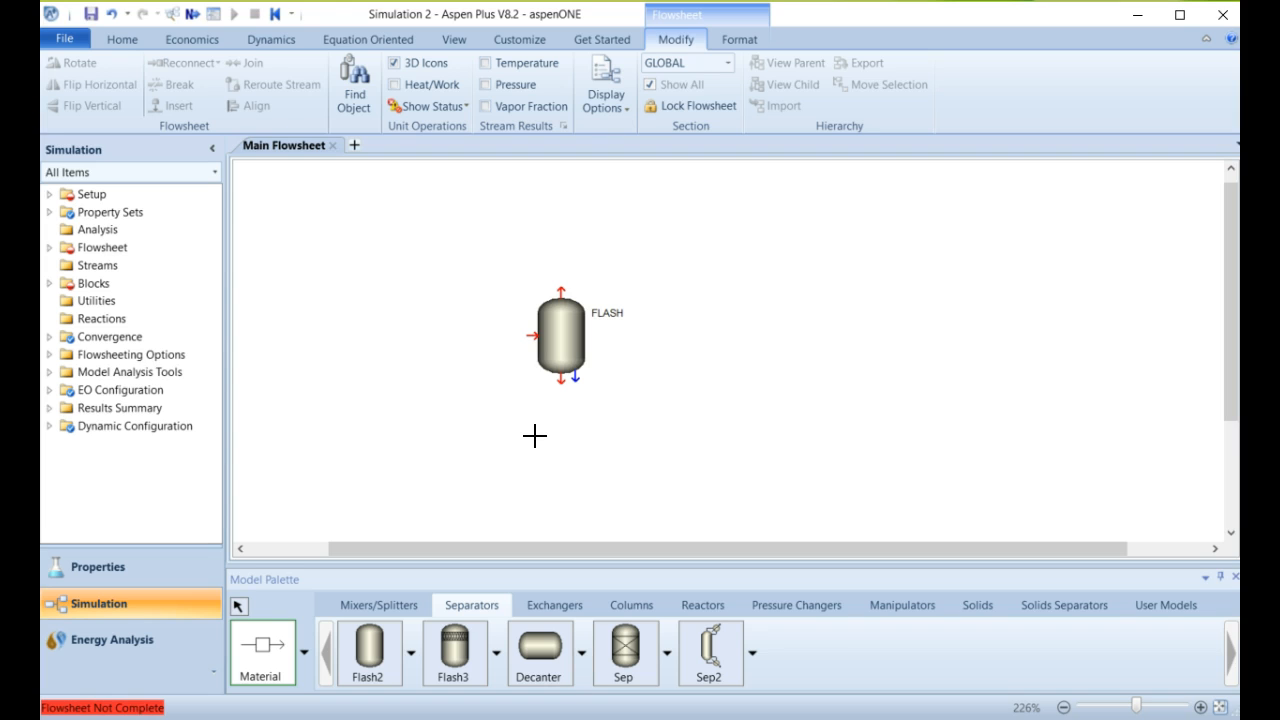
left_click(532, 336)
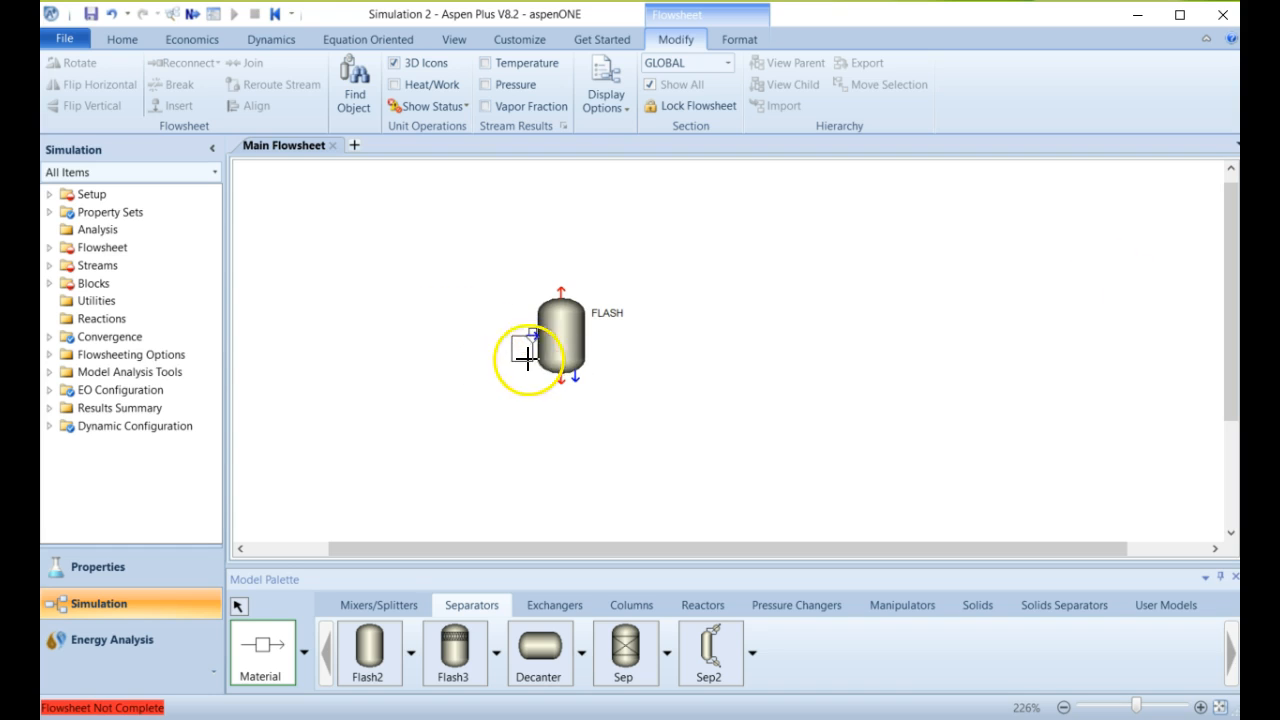
right_click(522, 344)
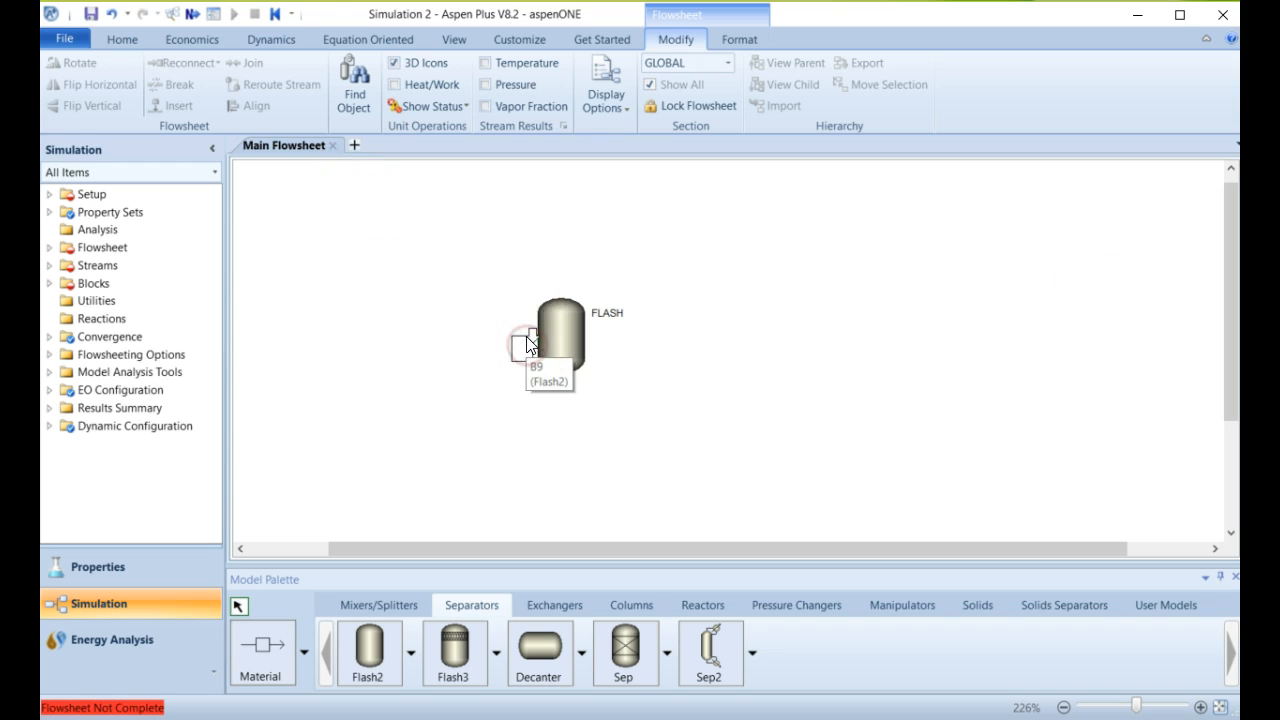
Move the feed stream's start away to the left of the FLASH block and straighten its line into the inlet.
left_click_drag(526, 350, 432, 344)
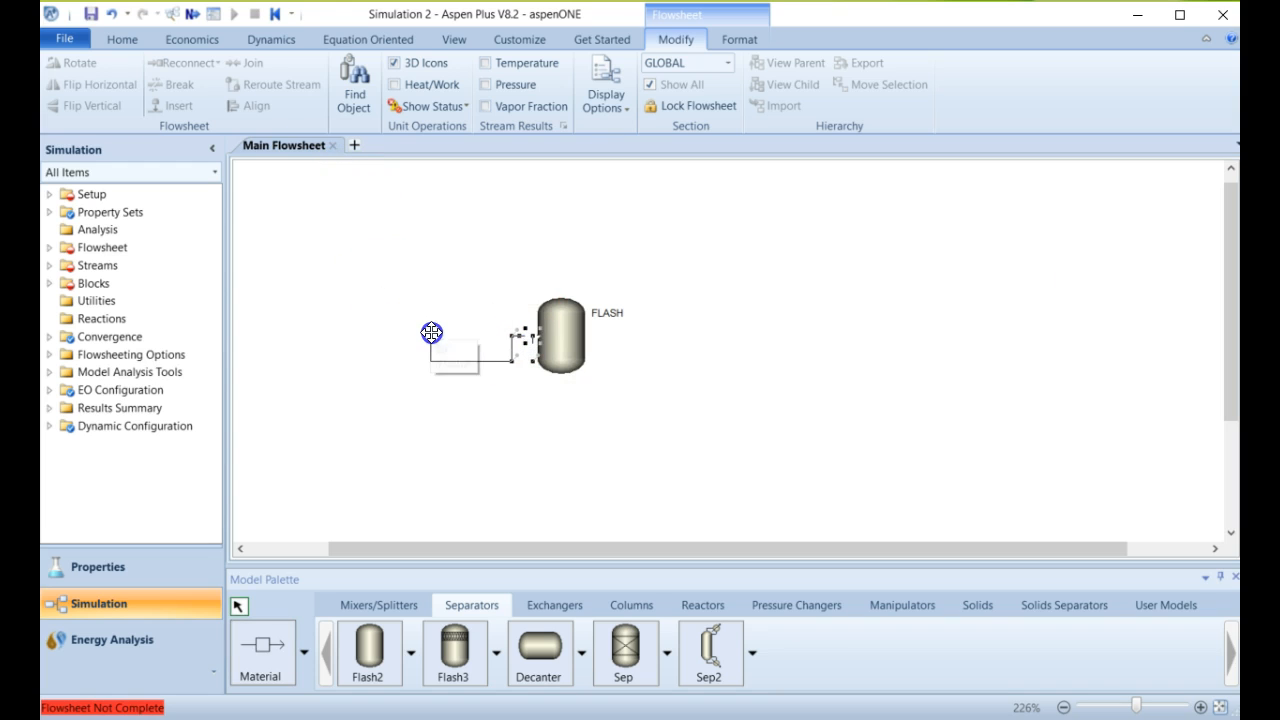
left_click(417, 337)
left_click_drag(417, 340, 400, 343)
left_click(449, 360)
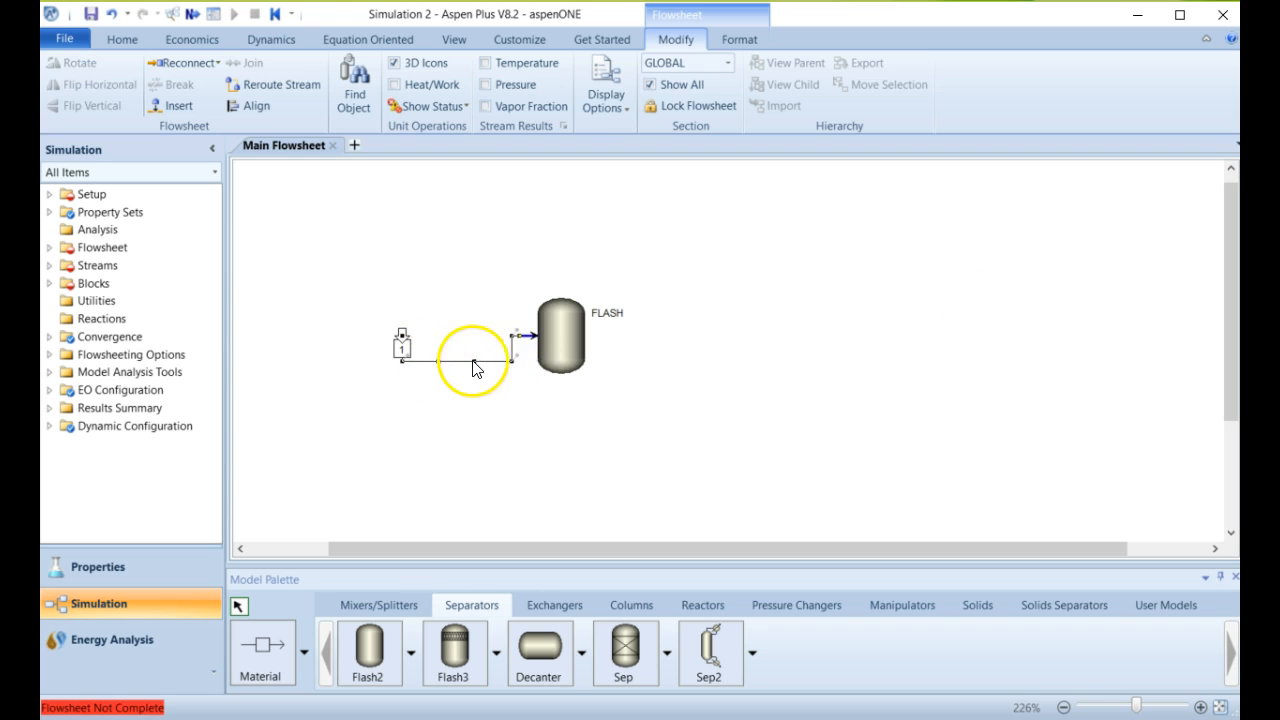
left_click_drag(475, 362, 477, 335)
left_click_drag(402, 347, 403, 338)
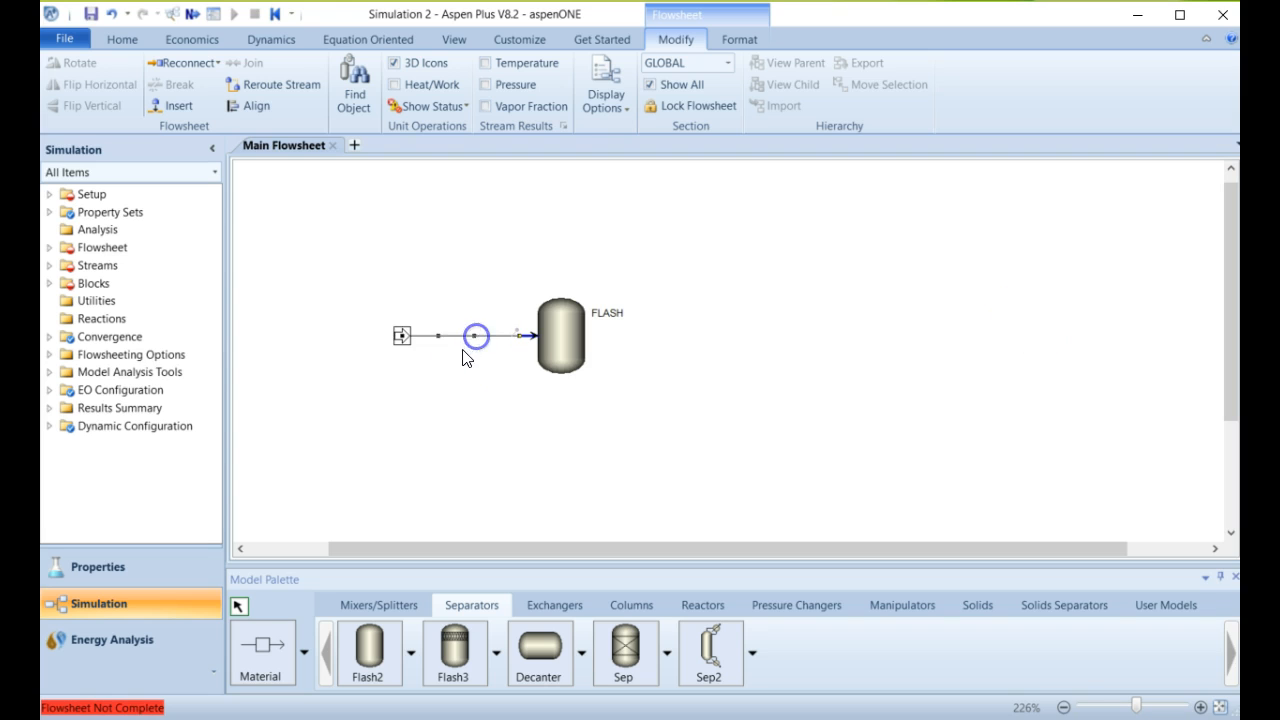
Centre the feed stream's label on its line into the FLASH block and rename the stream FEED.
left_click(447, 345)
left_click(429, 340)
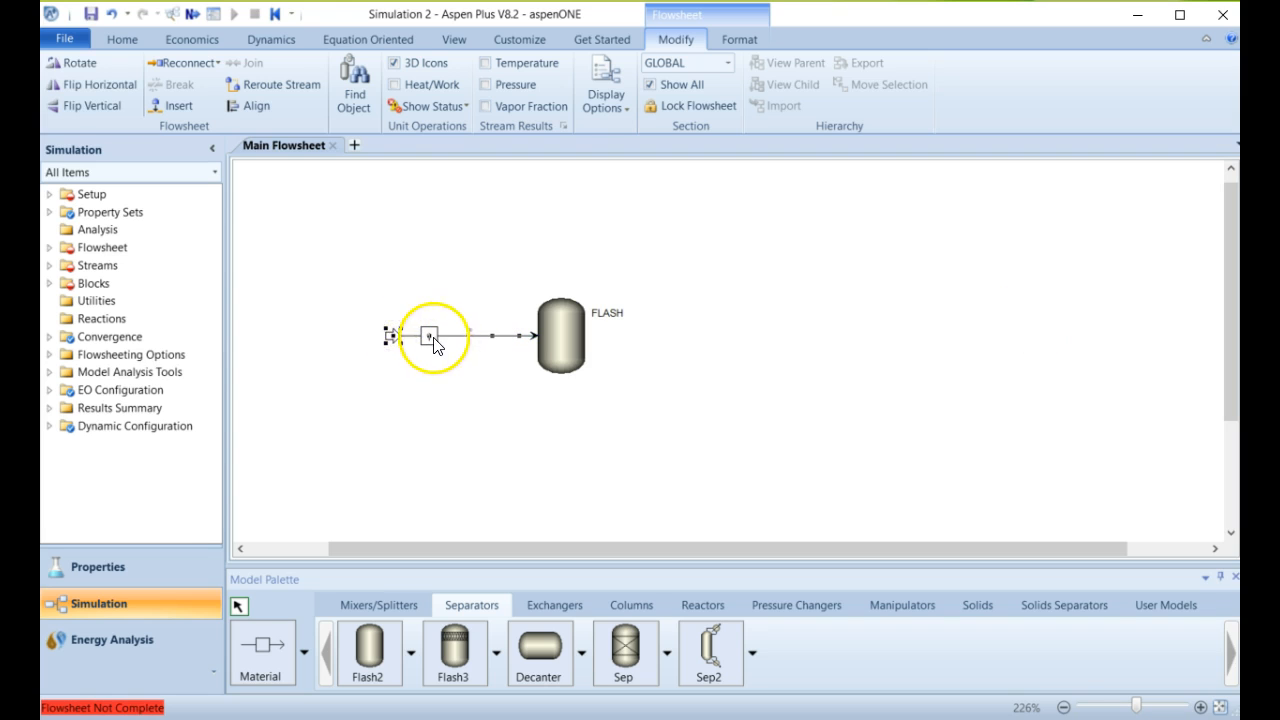
left_click_drag(465, 337, 464, 335)
left_click(391, 335)
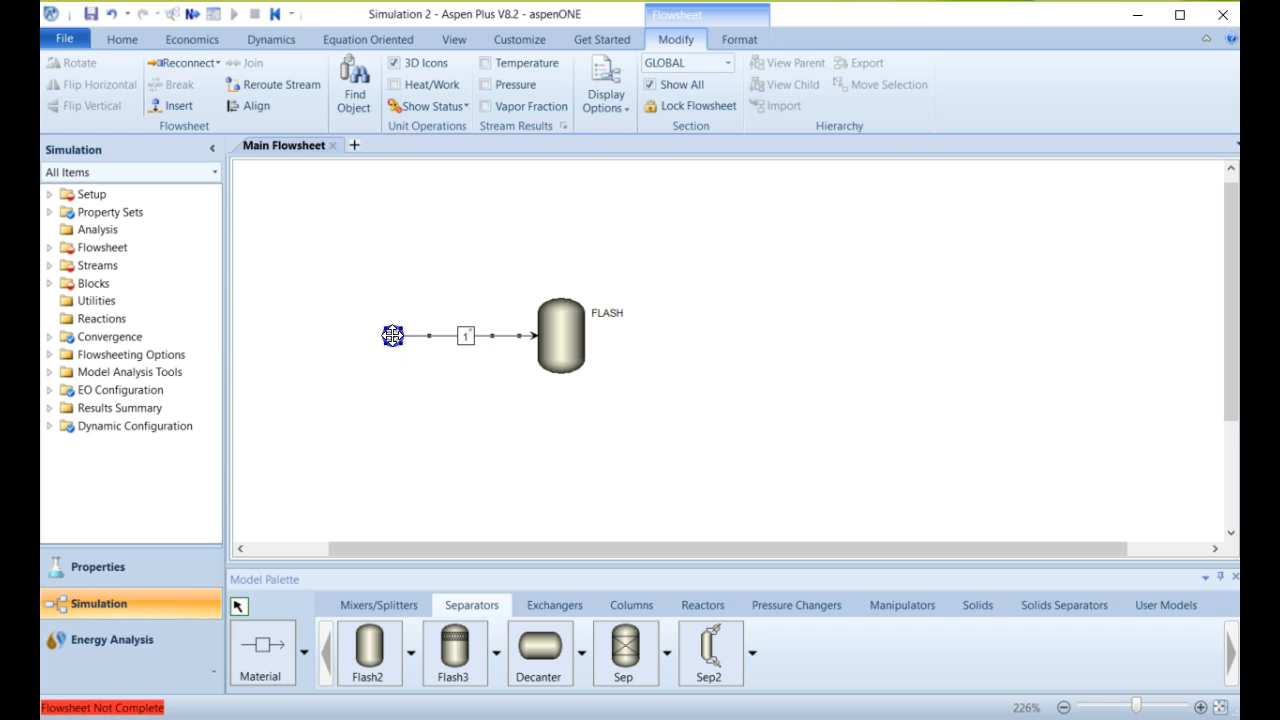
left_click(466, 335)
left_click(522, 345)
type("FEED")
key("Return")
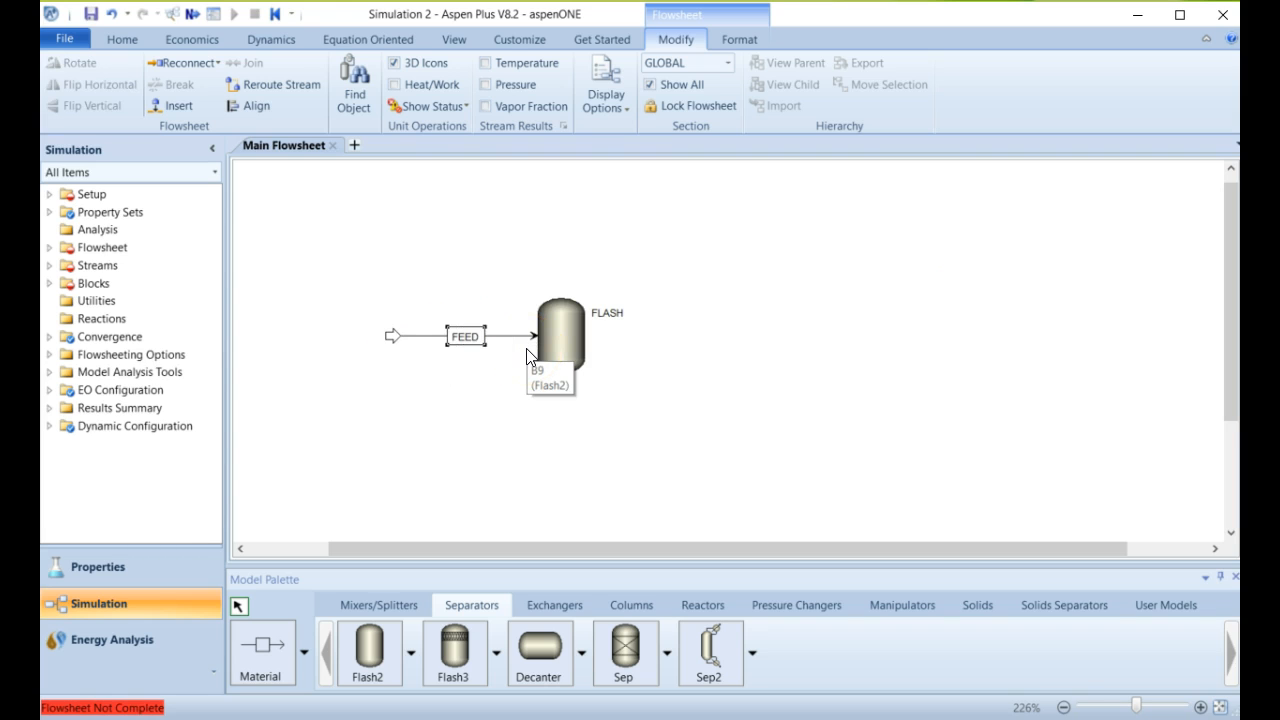
left_click(546, 325)
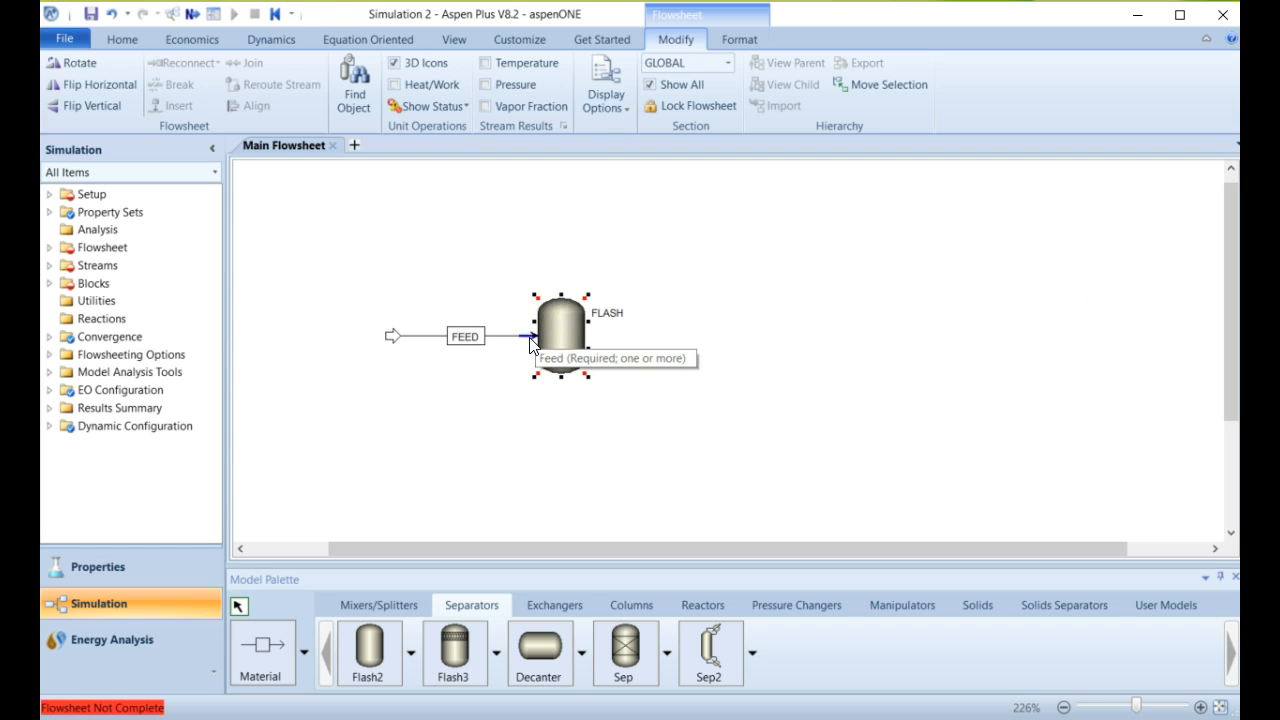
left_click(528, 475)
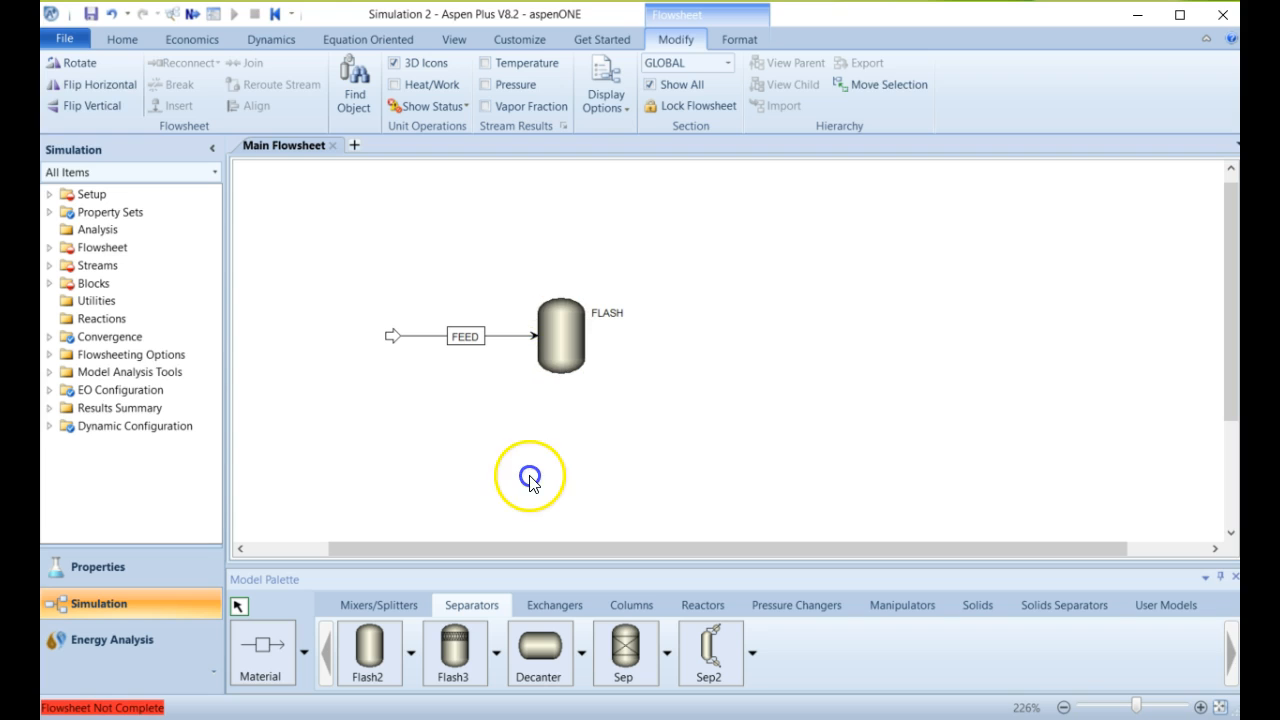
left_click(533, 340)
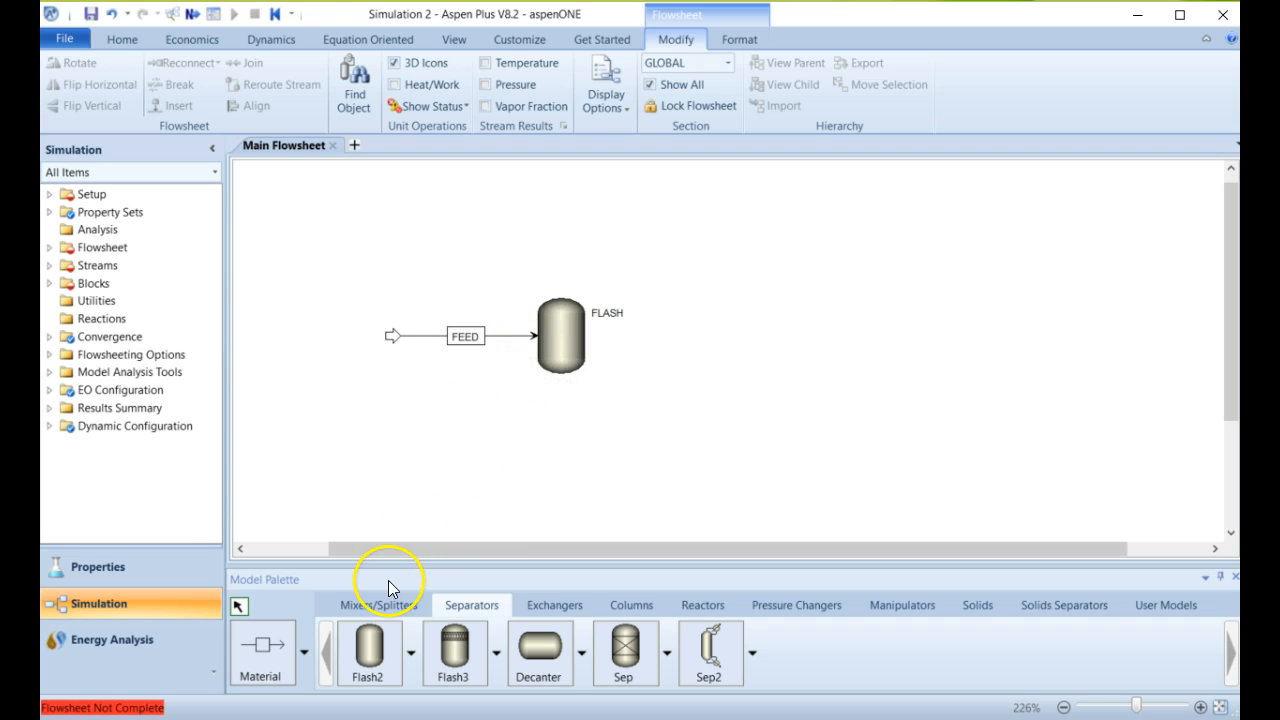
Attach one material stream to the FLASH block's required top outlet and another to its required bottom outlet, routing both to the right.
left_click(261, 652)
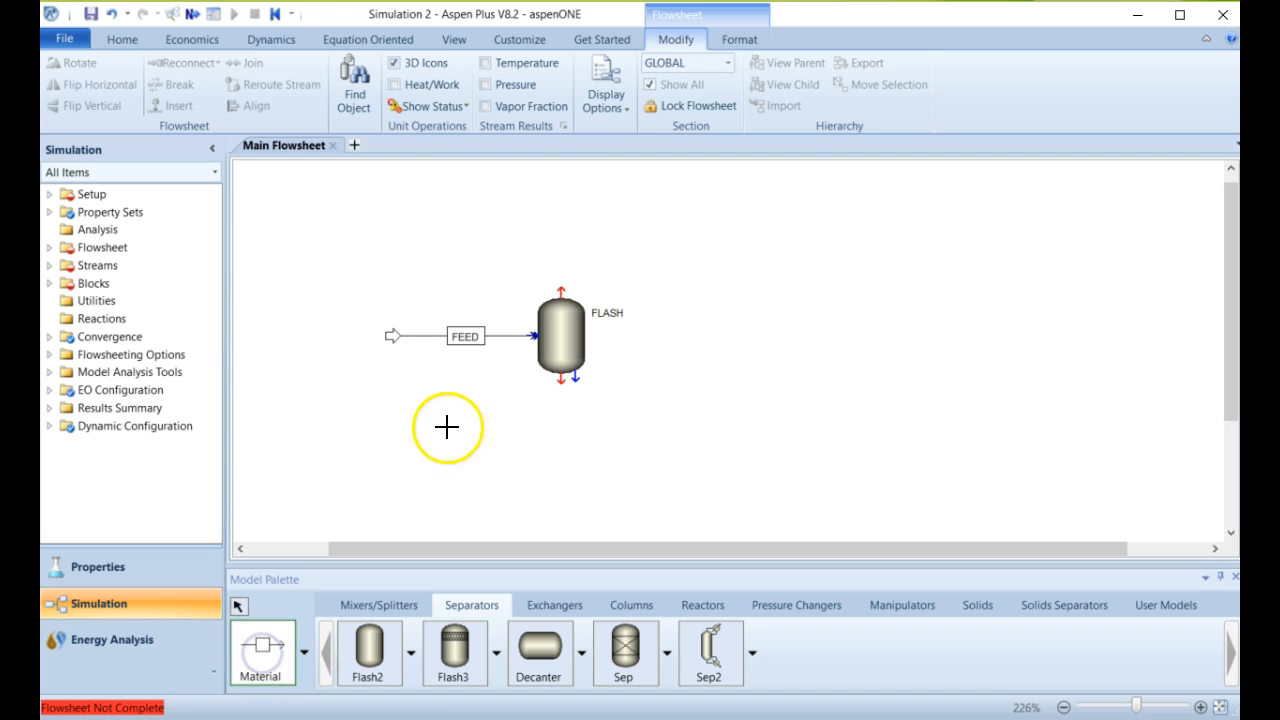
left_click(573, 296)
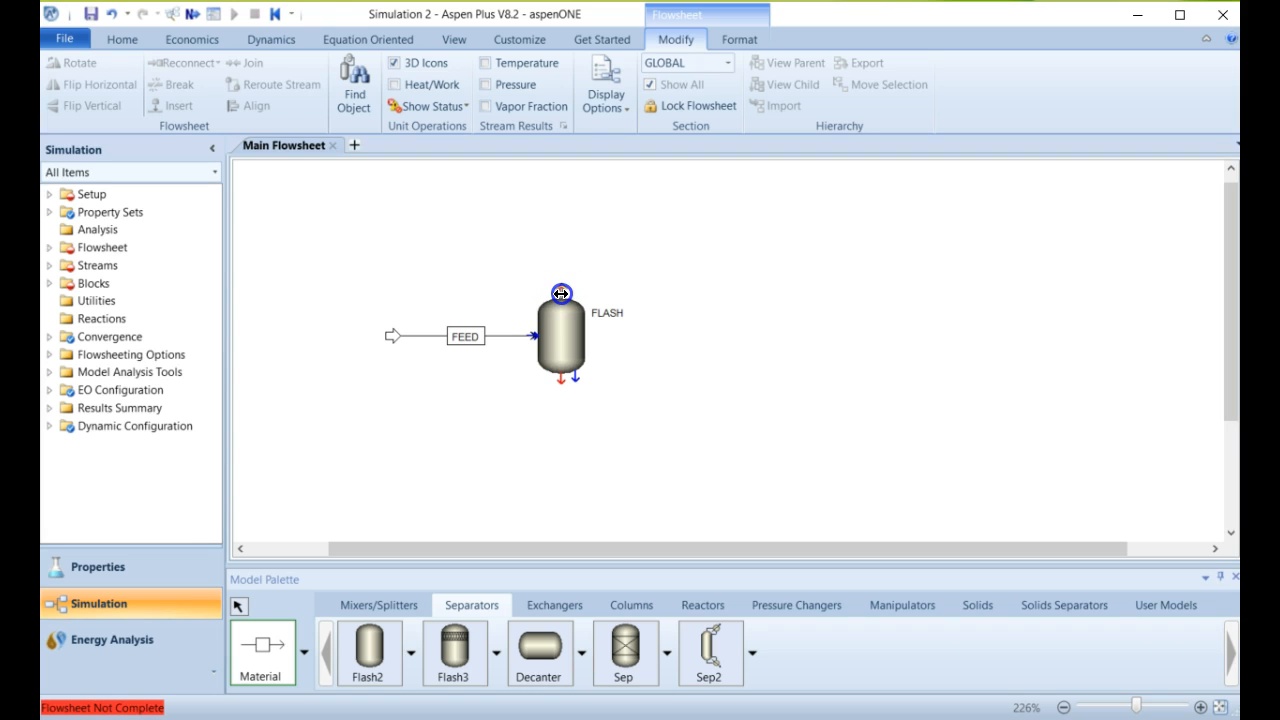
mouse_move(558, 292)
left_mouse_down()
mouse_move(566, 250)
mouse_move(650, 253)
left_mouse_up()
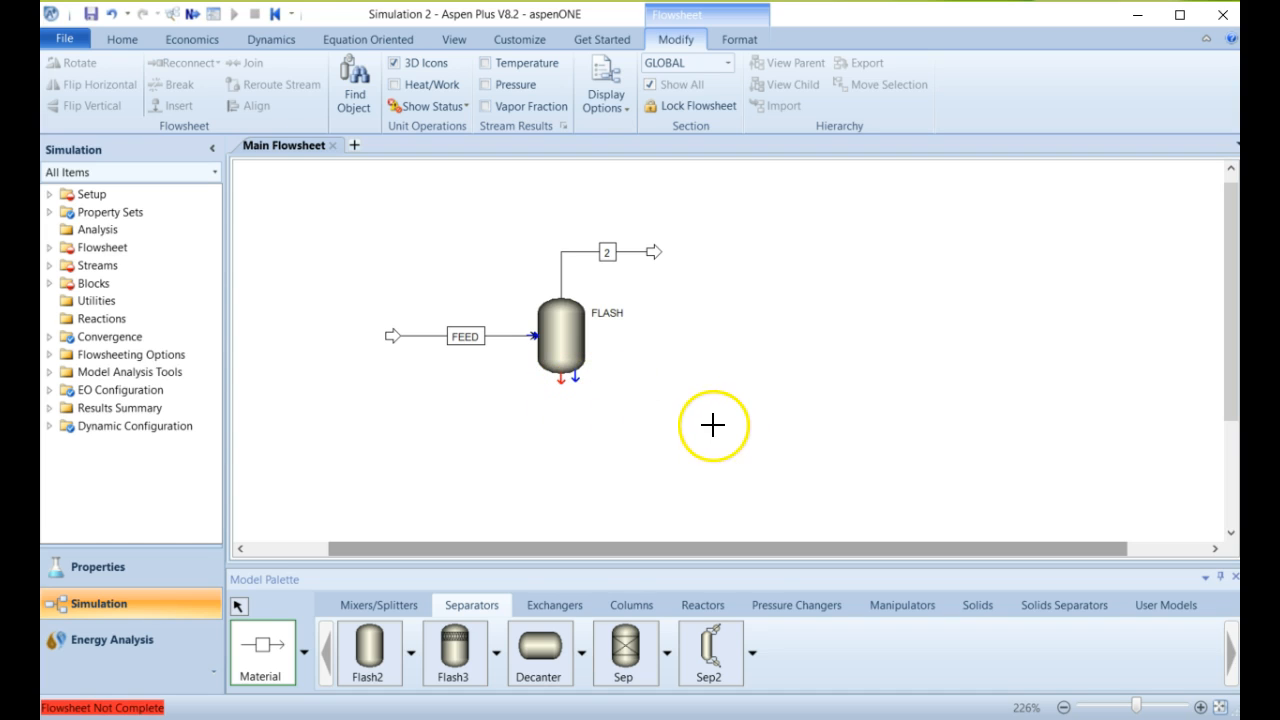
left_click(560, 384)
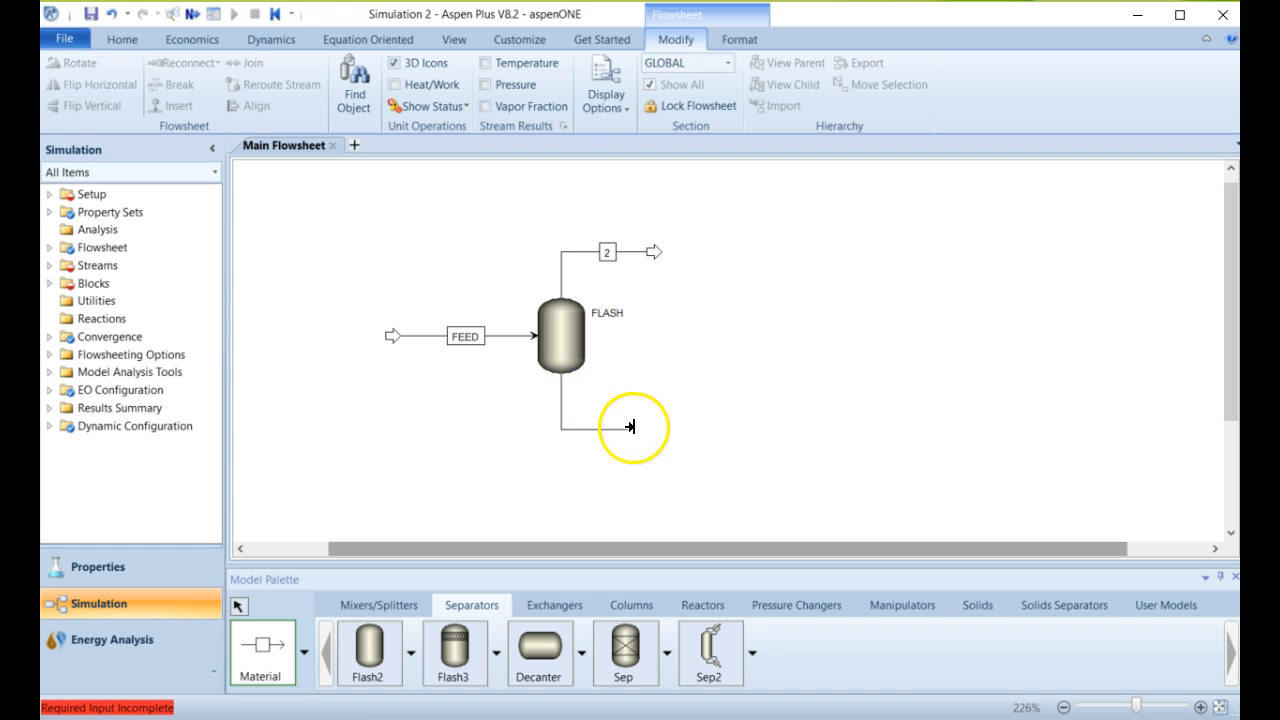
left_click(662, 421)
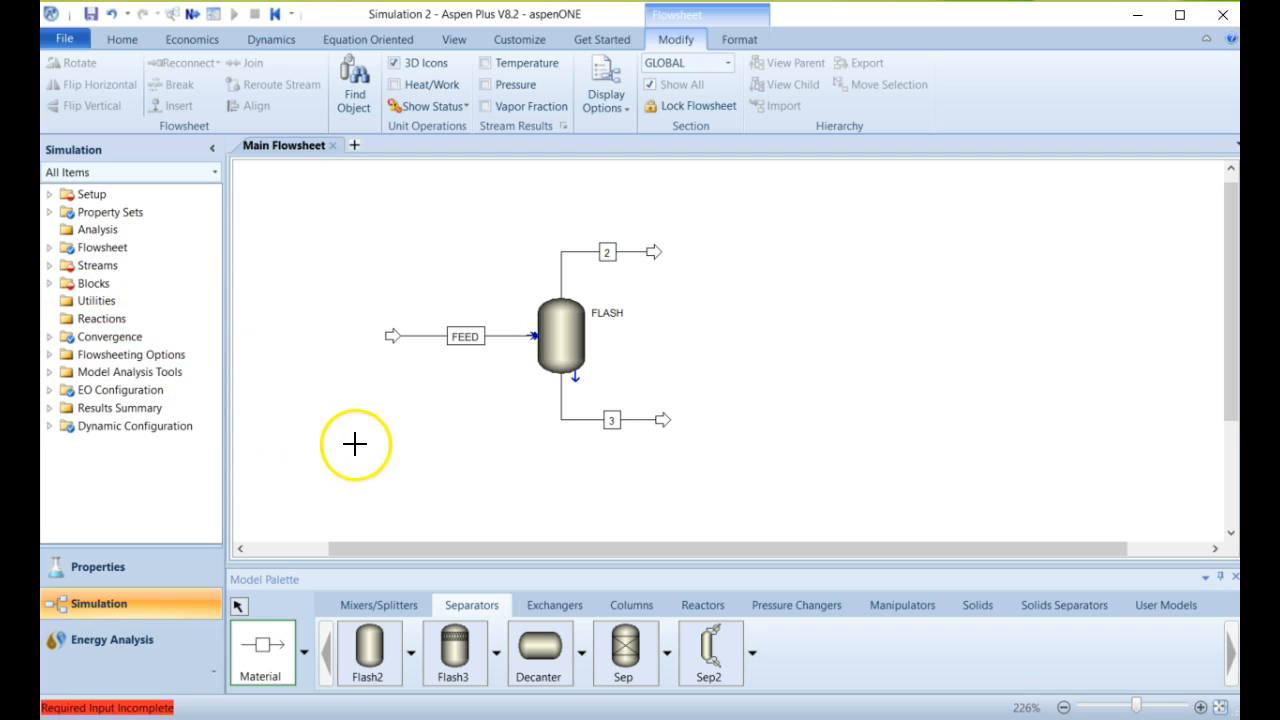
Draw an unconnected material stream below the FEED stream and delete it again.
left_click(386, 449)
left_click(455, 449)
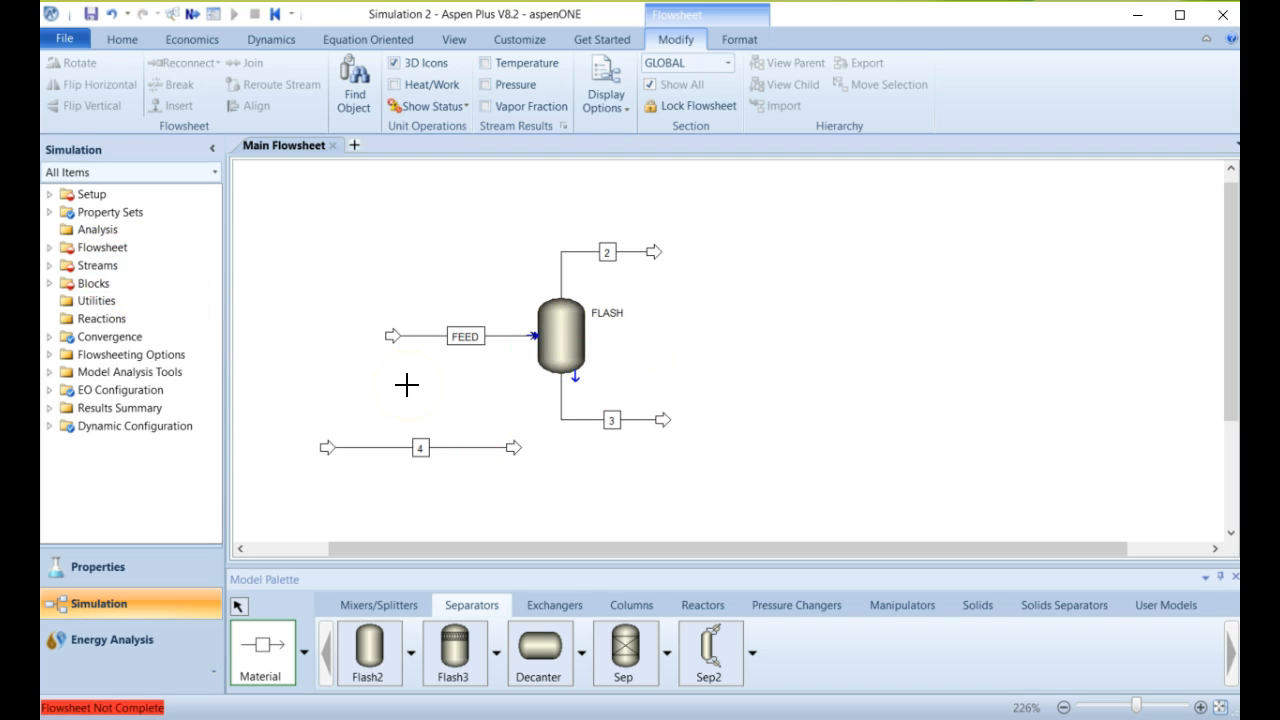
key("Escape")
left_click(414, 449)
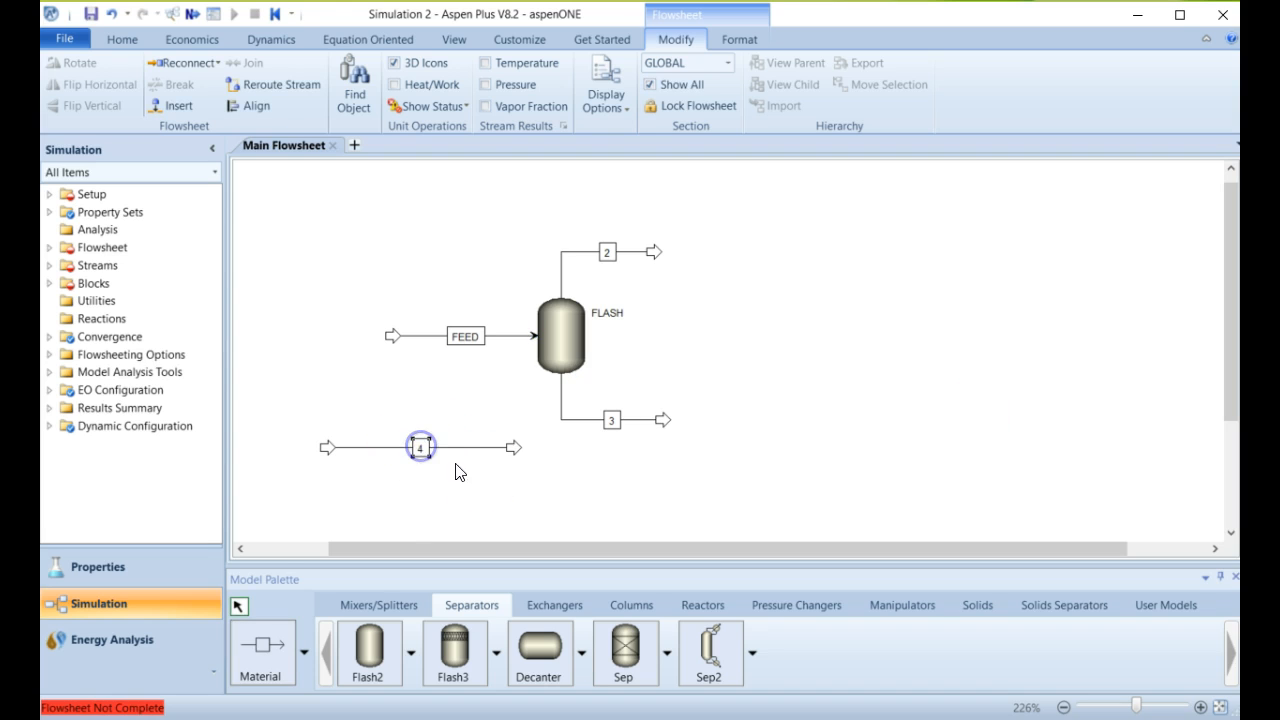
key("Delete")
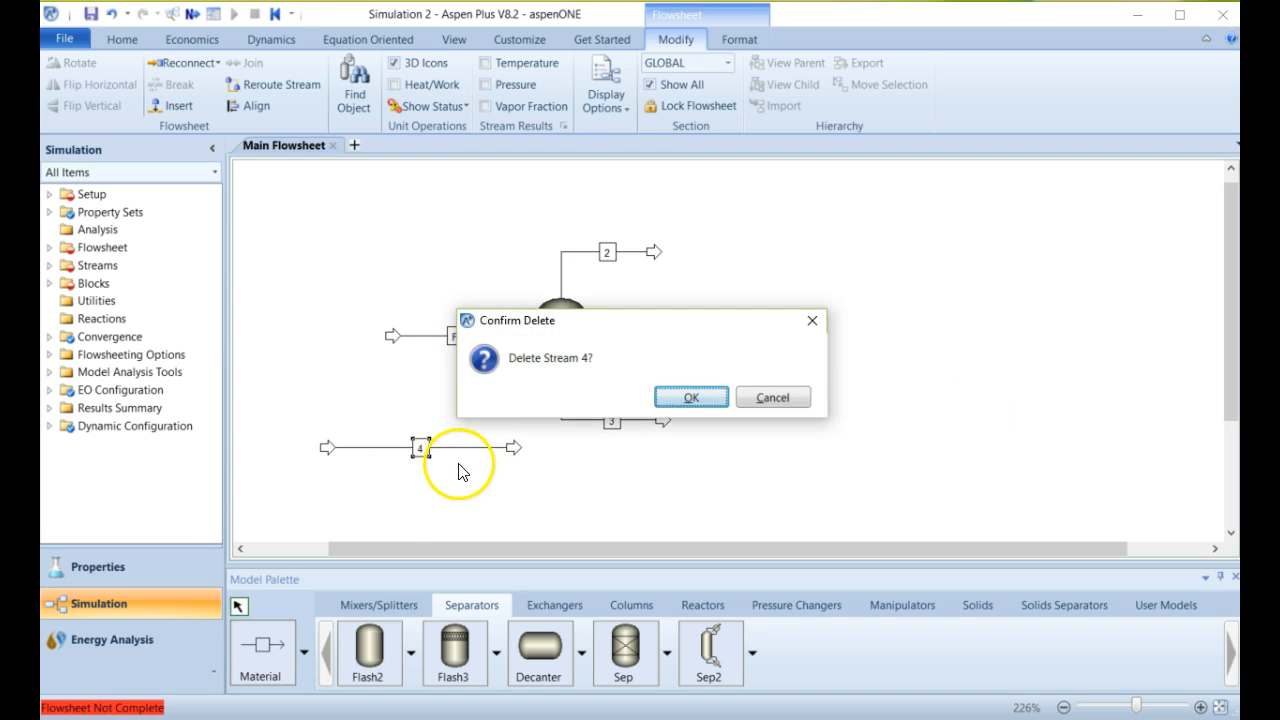
left_click(689, 398)
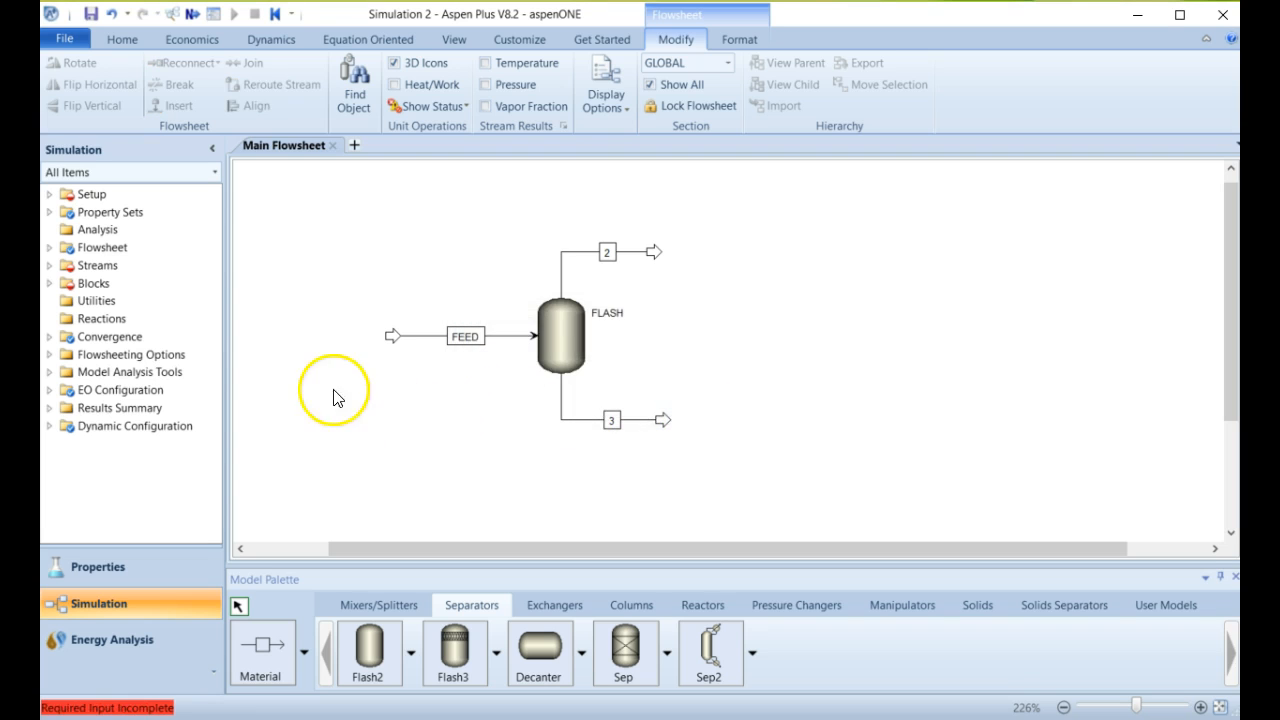
Rename the top outlet stream VAPOR and the bottom outlet stream LIQUID.
left_click(609, 258)
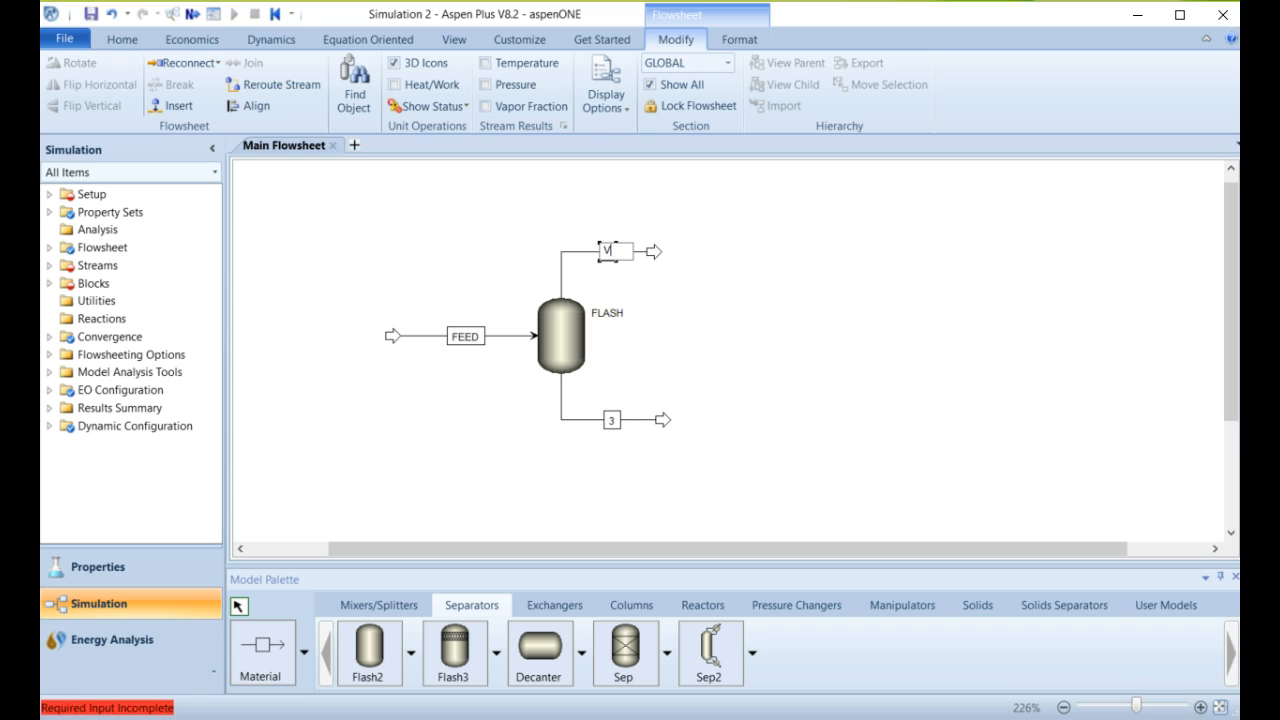
type("POR")
key("Return")
left_click(612, 420)
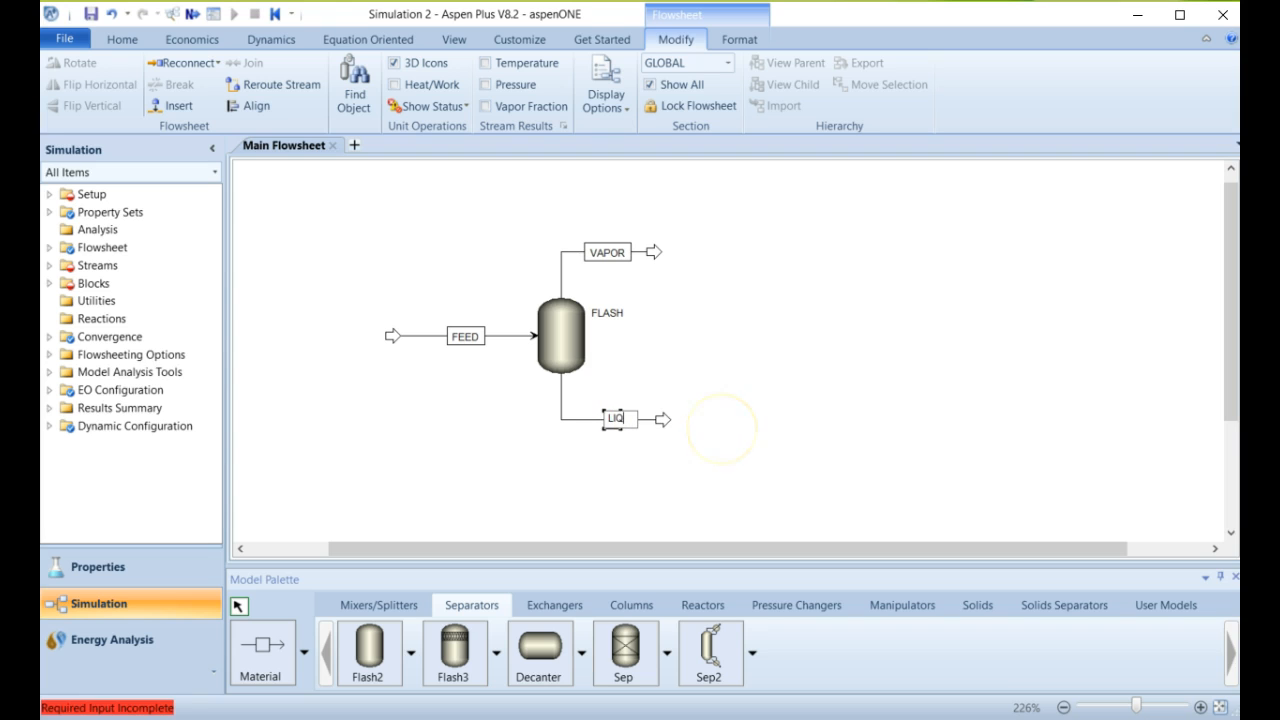
left_click(725, 465)
left_click_drag(637, 423, 598, 422)
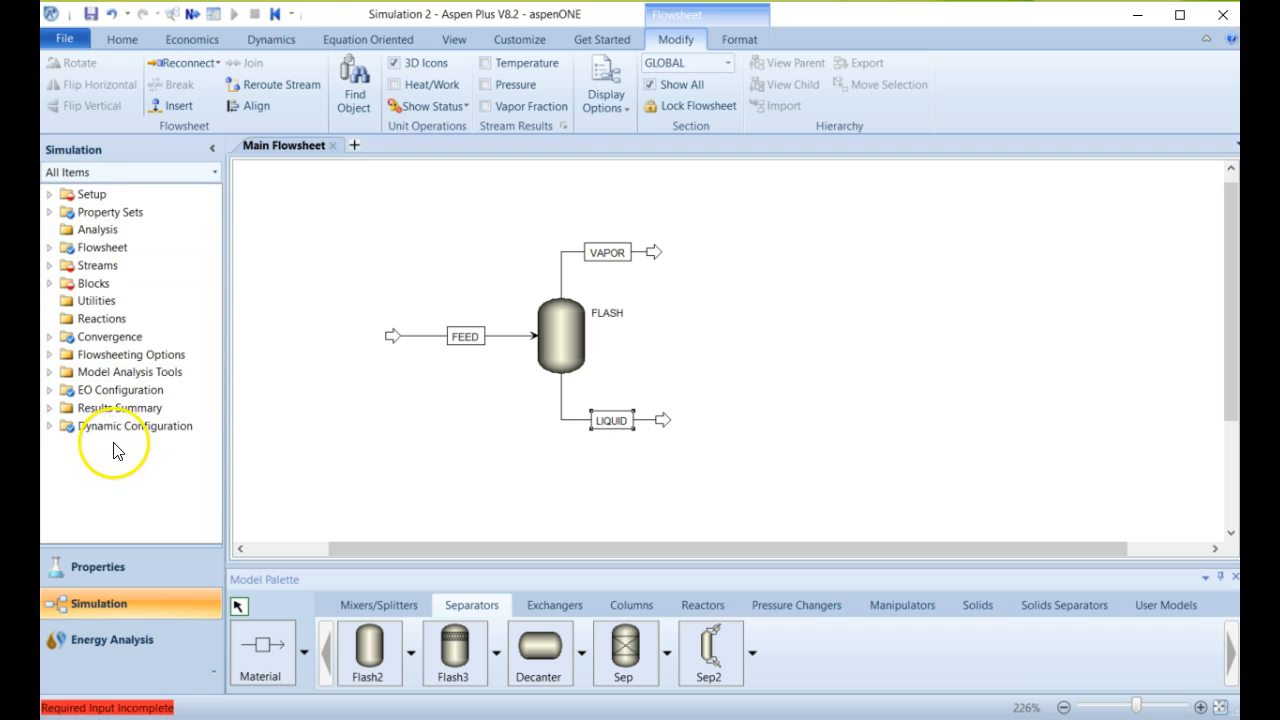
Check the simulation's Setup settings and its Comp-Lists for missing required input.
double_click(95, 198)
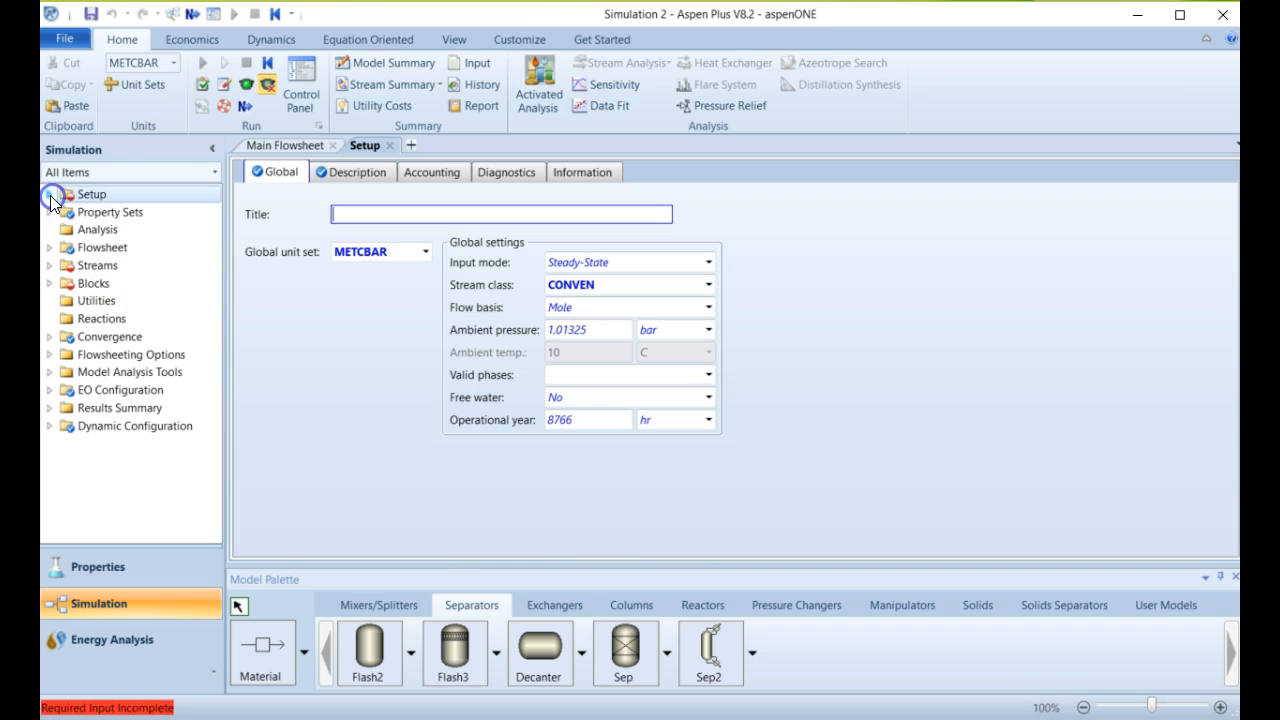
left_click(48, 194)
left_click(124, 299)
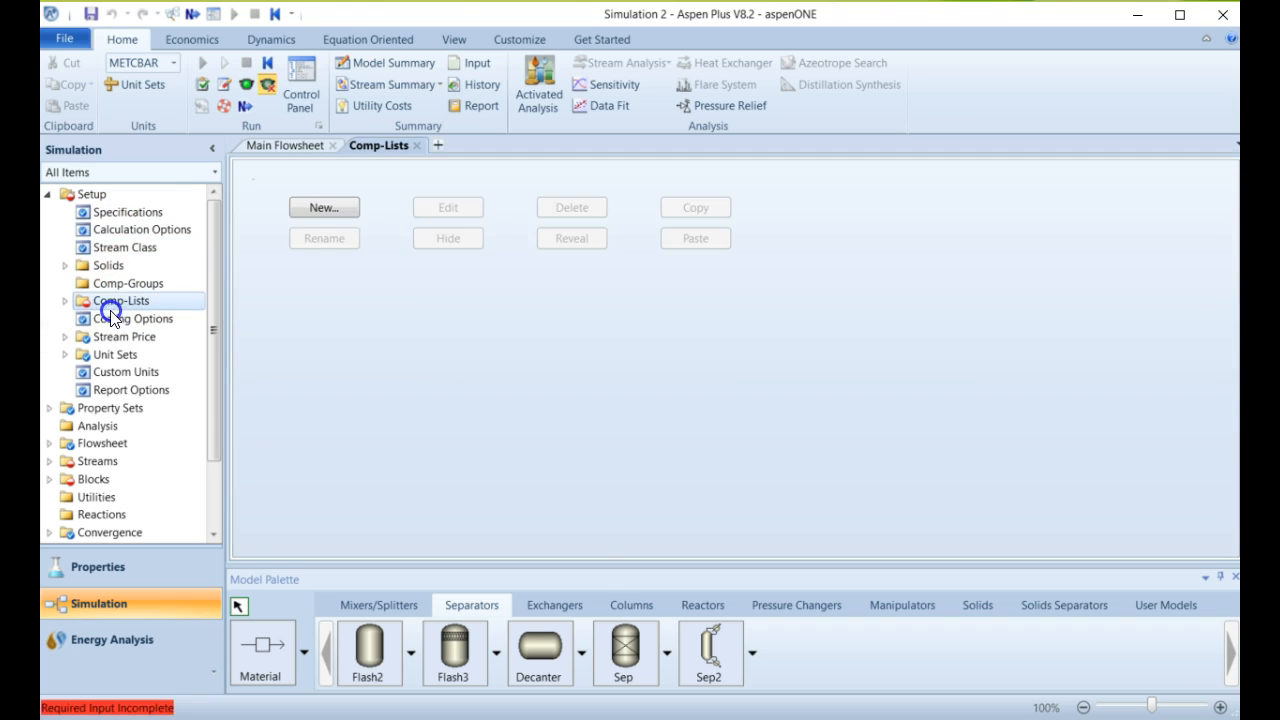
left_click(48, 194)
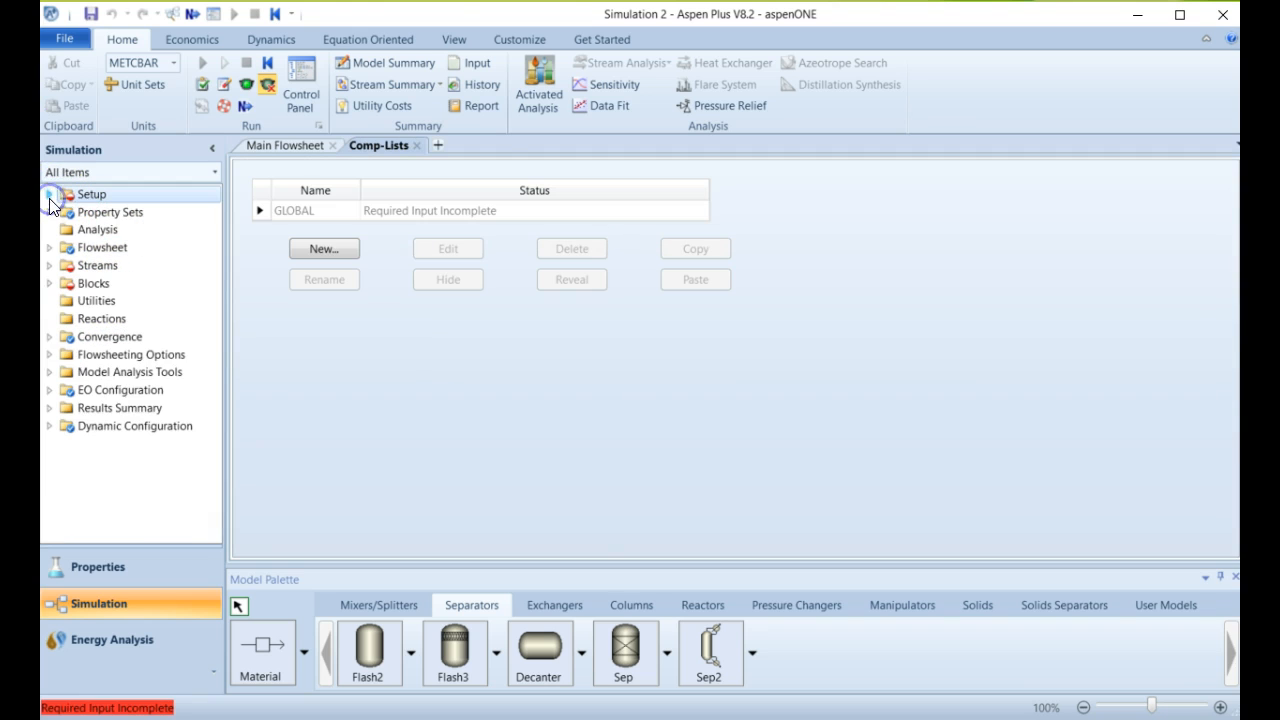
In the Properties environment's component specifications, search for compounds beginning with "diisopropyl" and add DIISOPROPYL-ETHER.
left_click(157, 567)
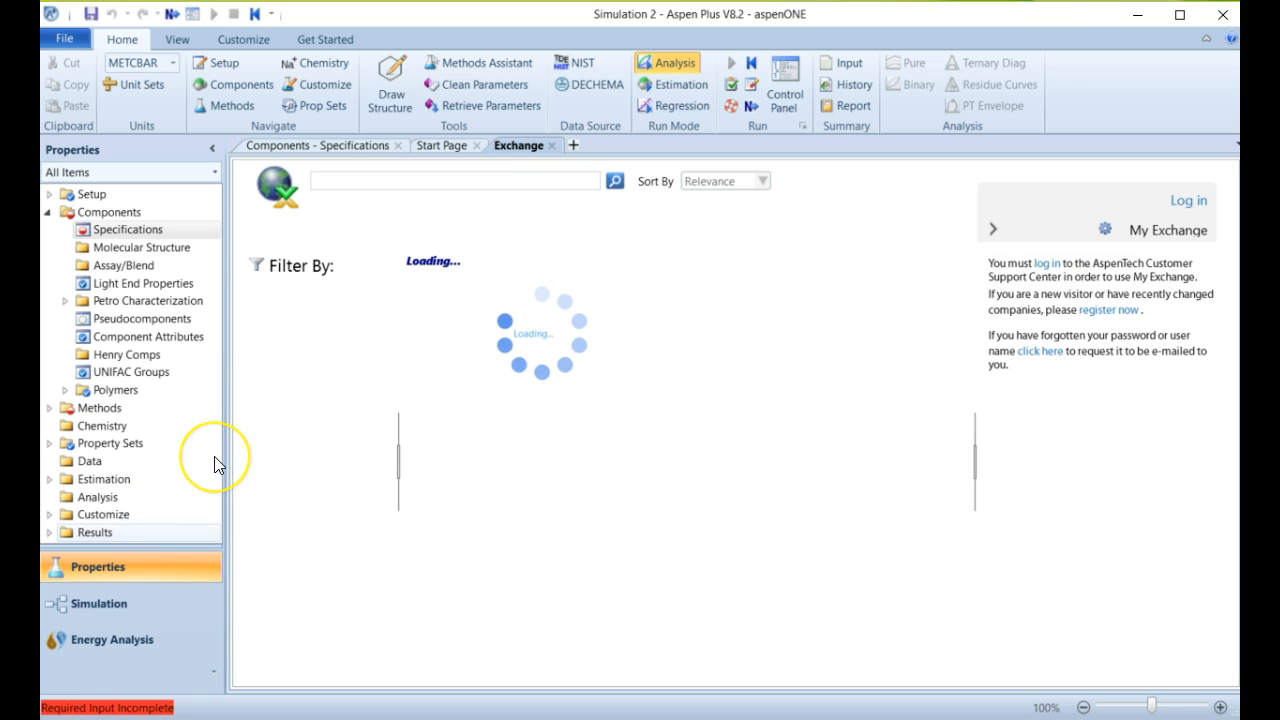
left_click(137, 227)
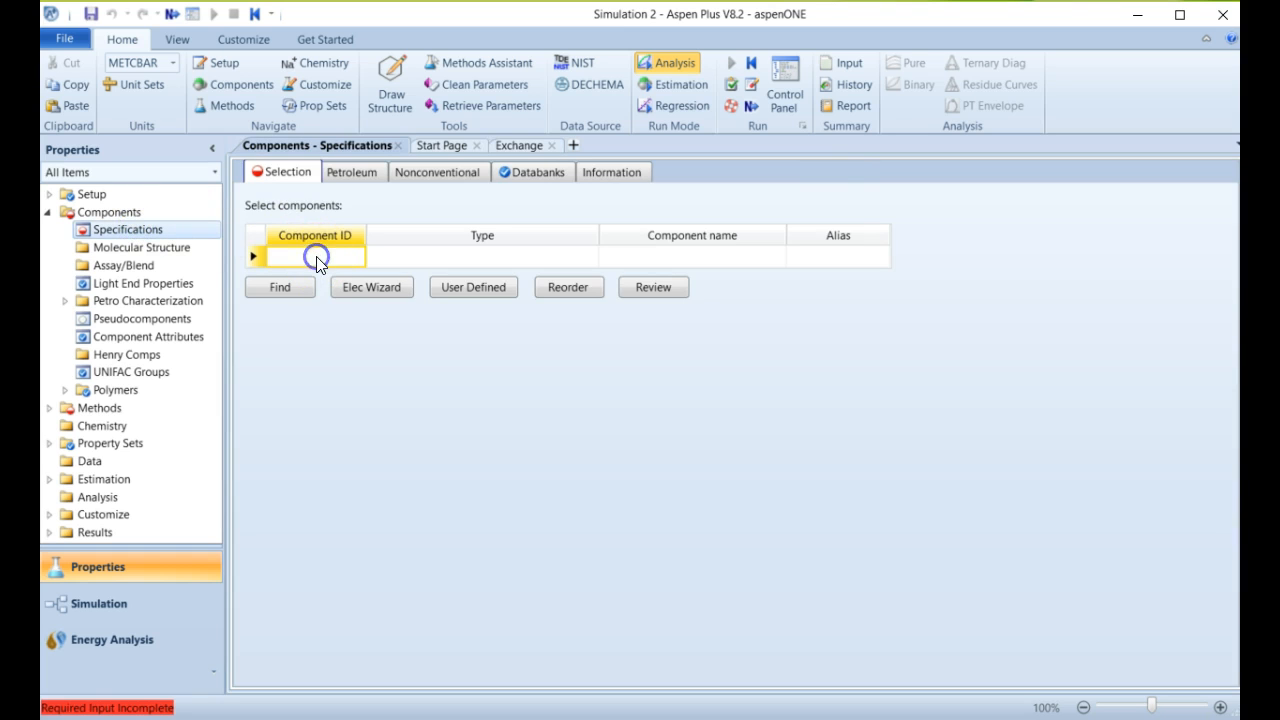
left_click(281, 288)
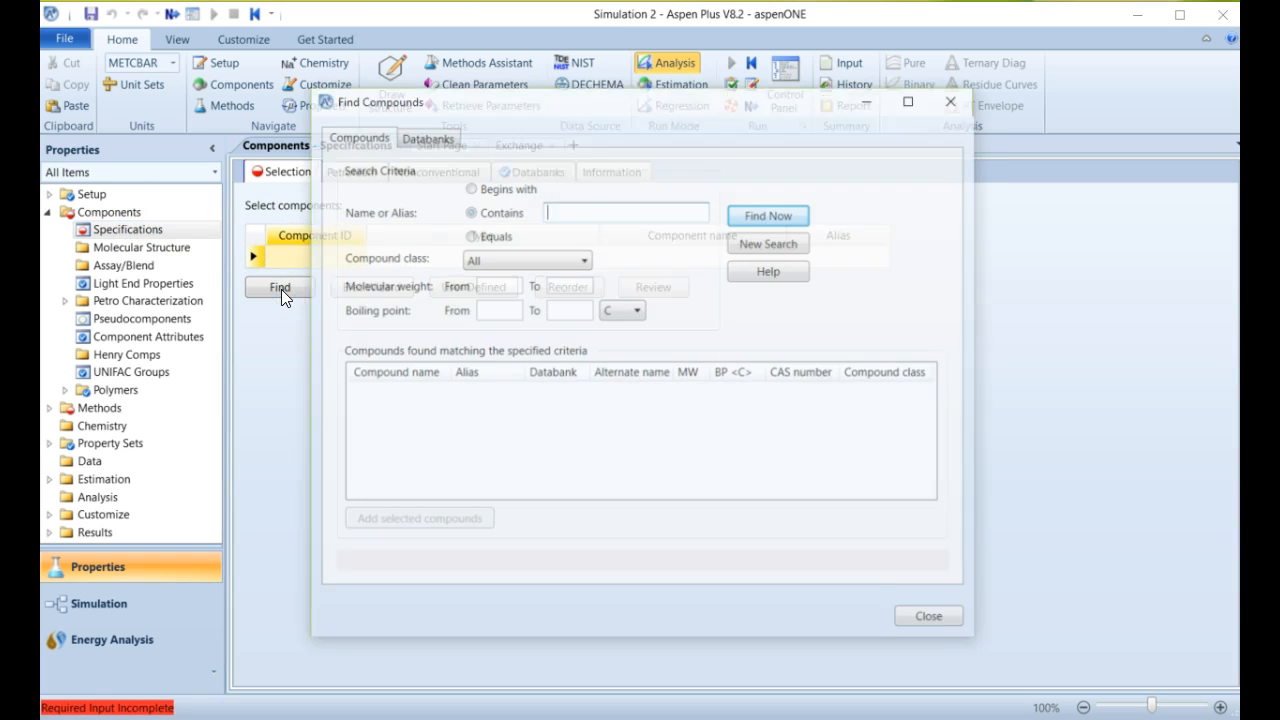
left_click(576, 210)
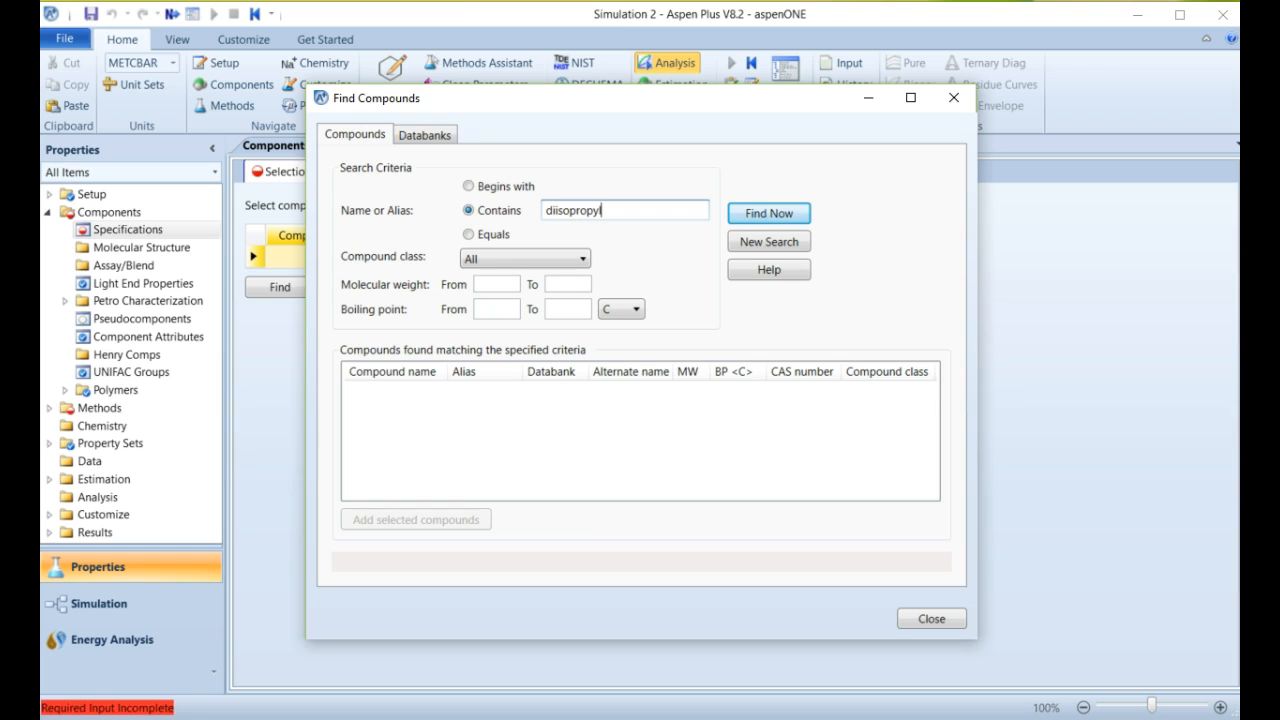
left_click(468, 187)
left_click(766, 211)
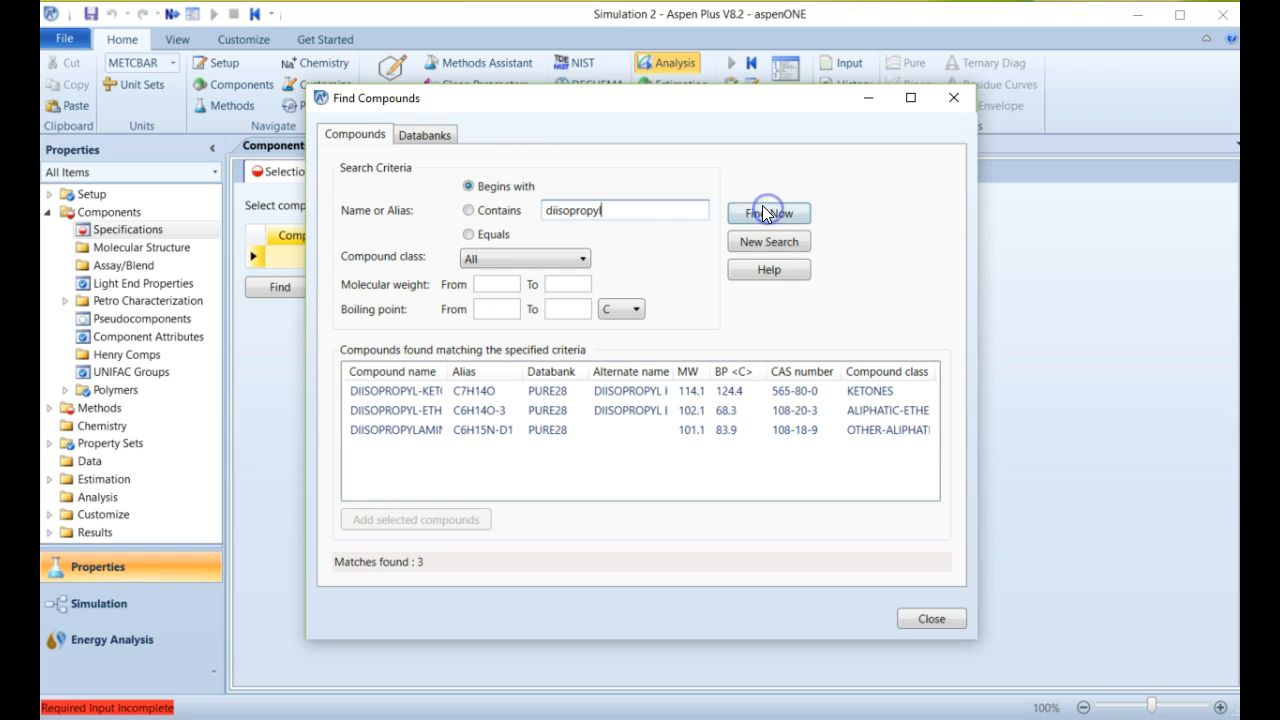
double_click(429, 412)
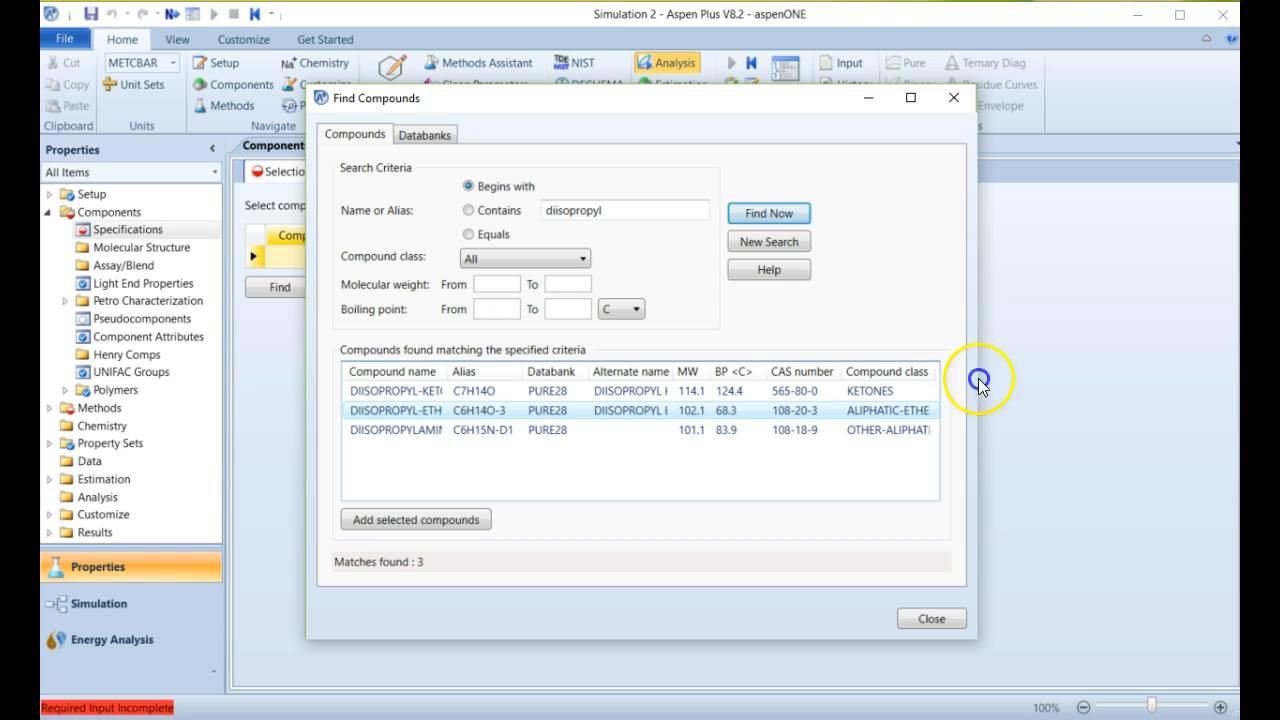
left_click(931, 617)
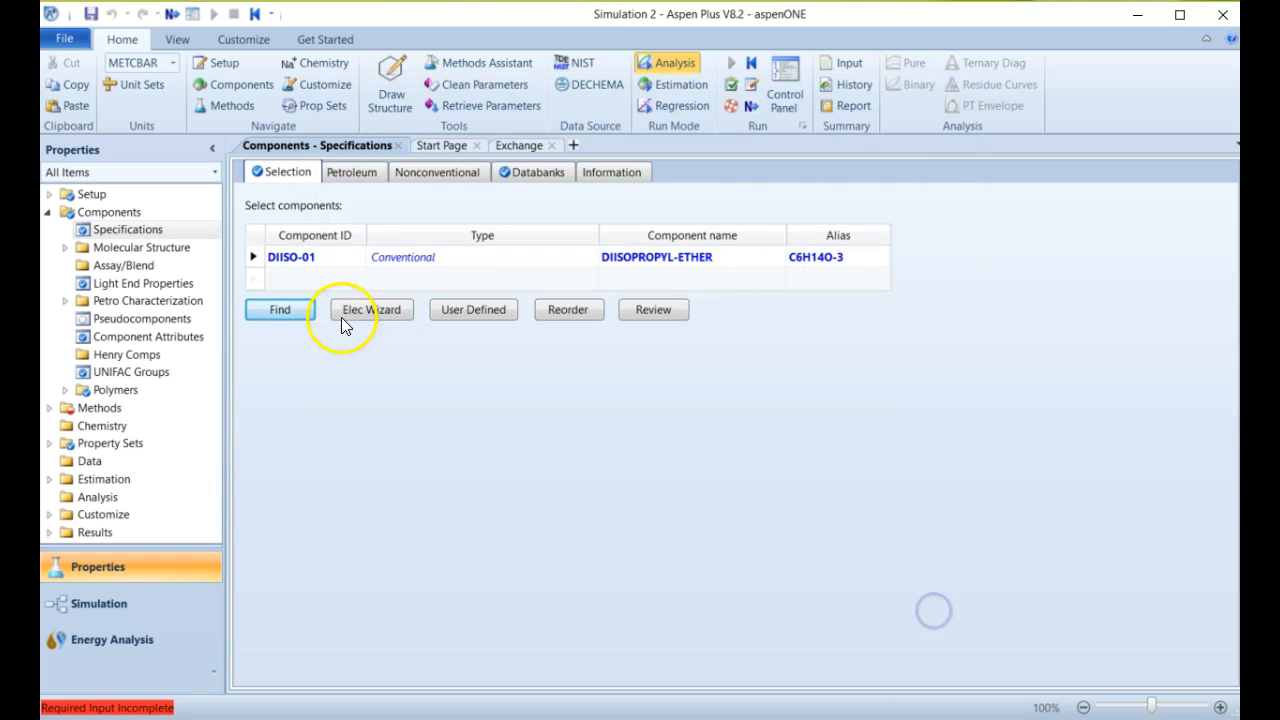
Search for compounds beginning with "isopropyl" and add ISOPROPYL-ALCOHOL as the second component.
left_click(291, 277)
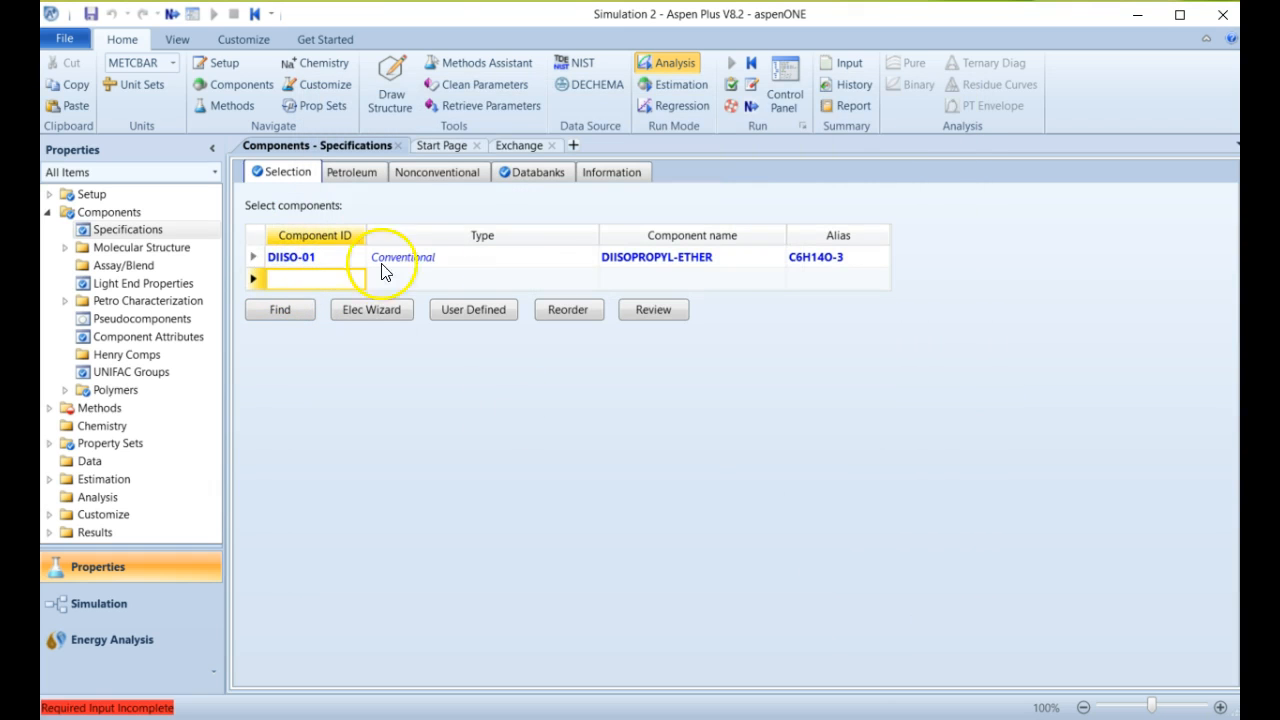
left_click(309, 258)
left_click(288, 309)
left_click(575, 212)
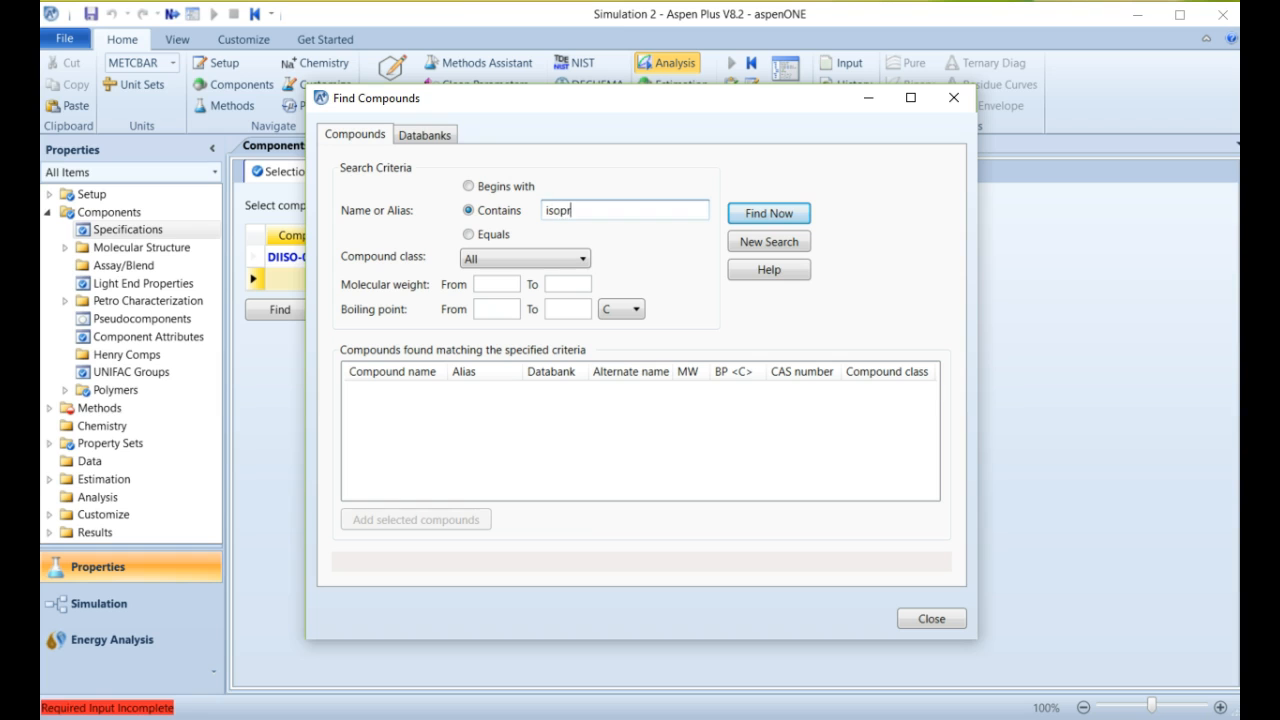
left_click(525, 187)
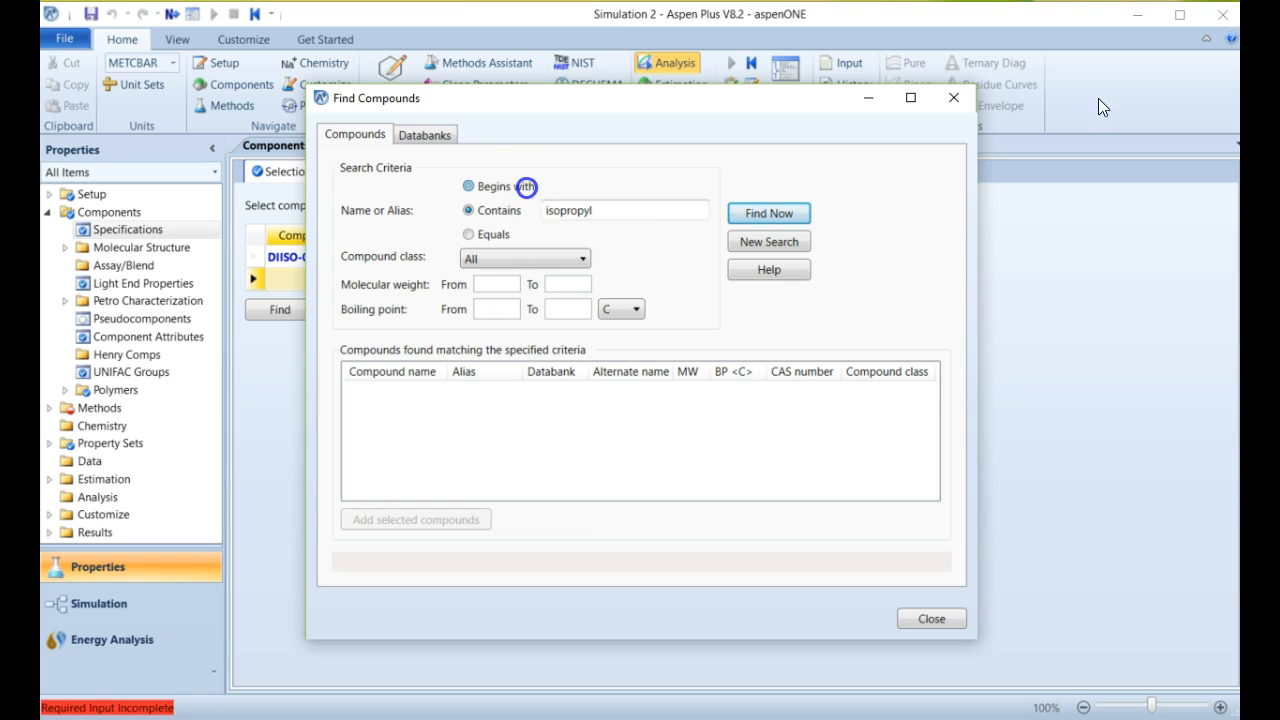
left_click(788, 214)
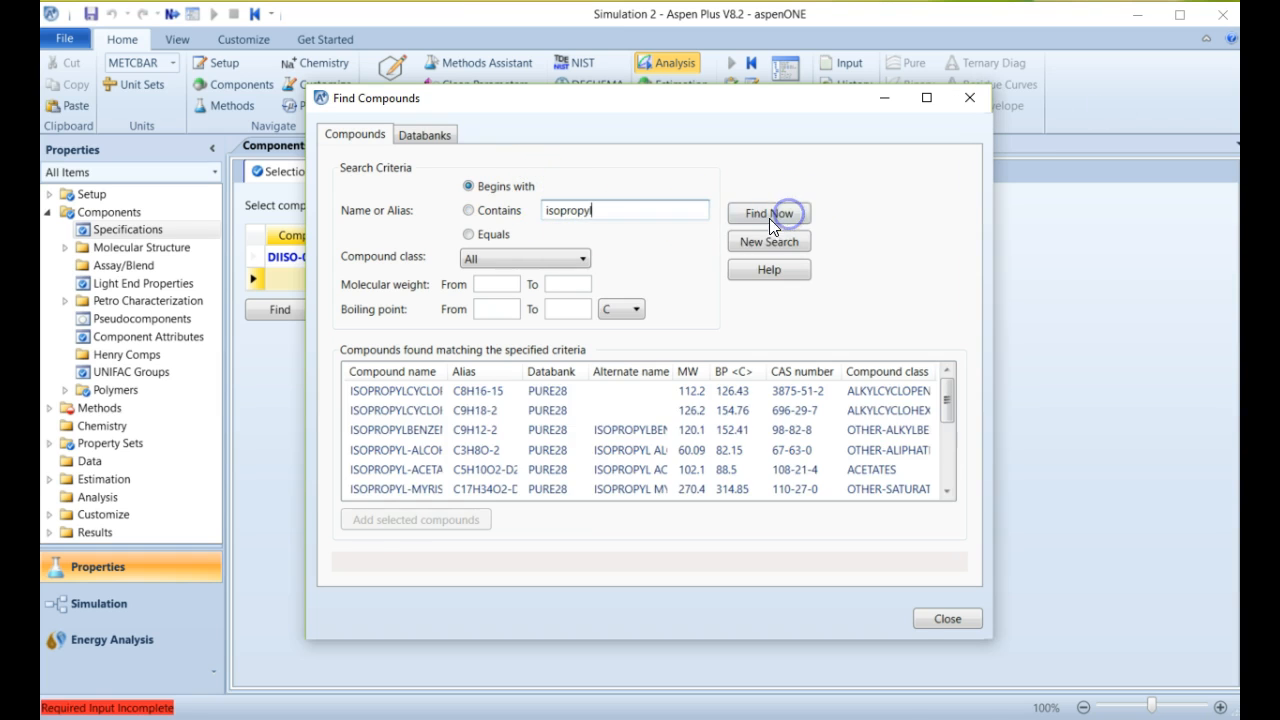
left_click(423, 450)
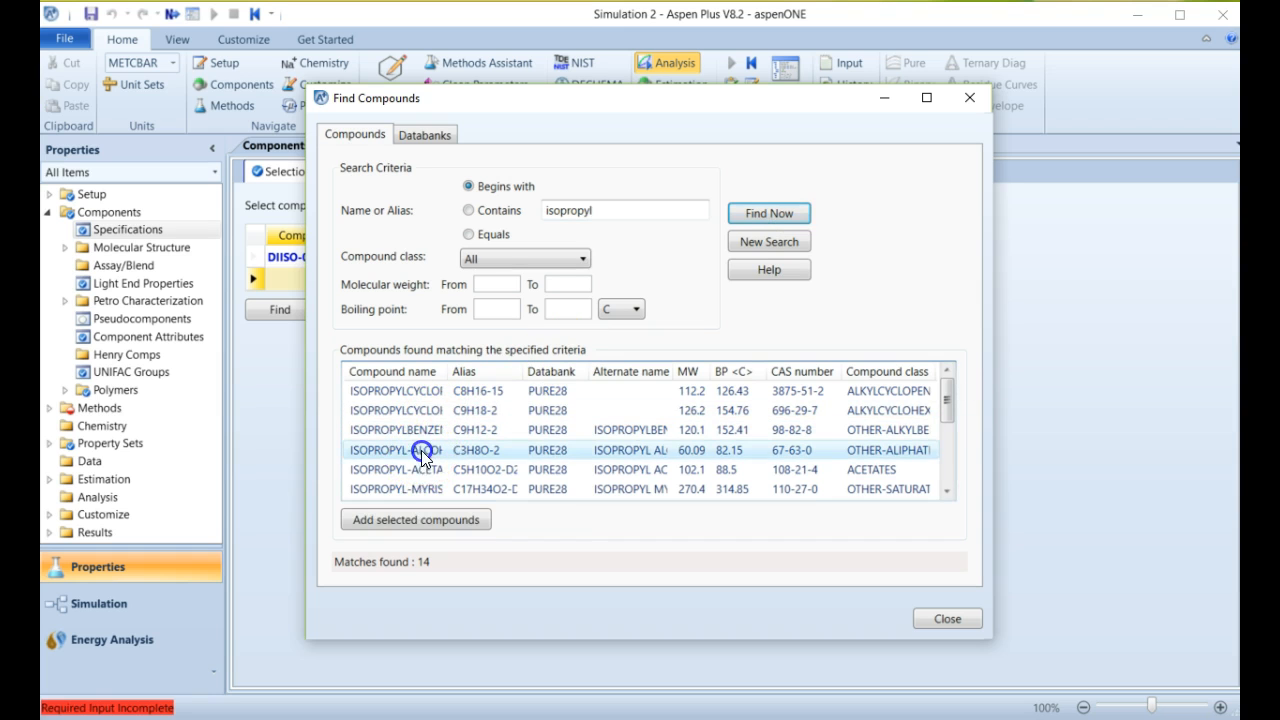
left_click_drag(447, 371, 572, 378)
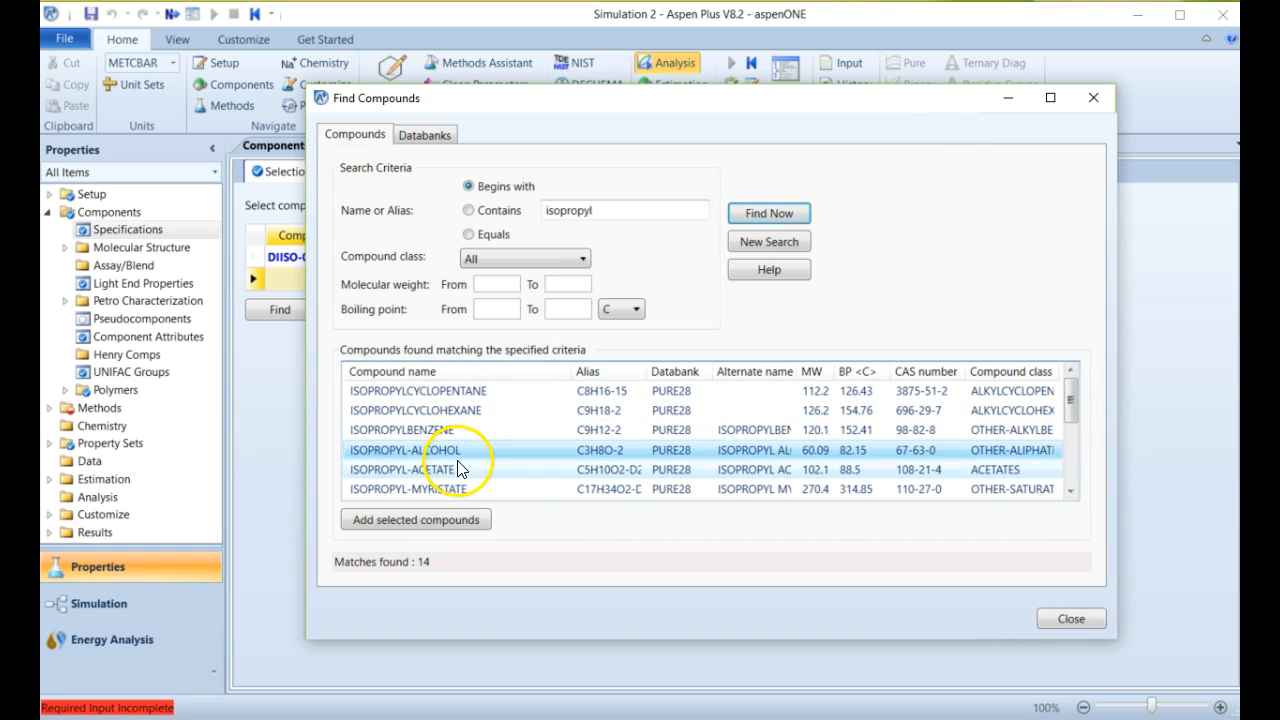
left_click(425, 520)
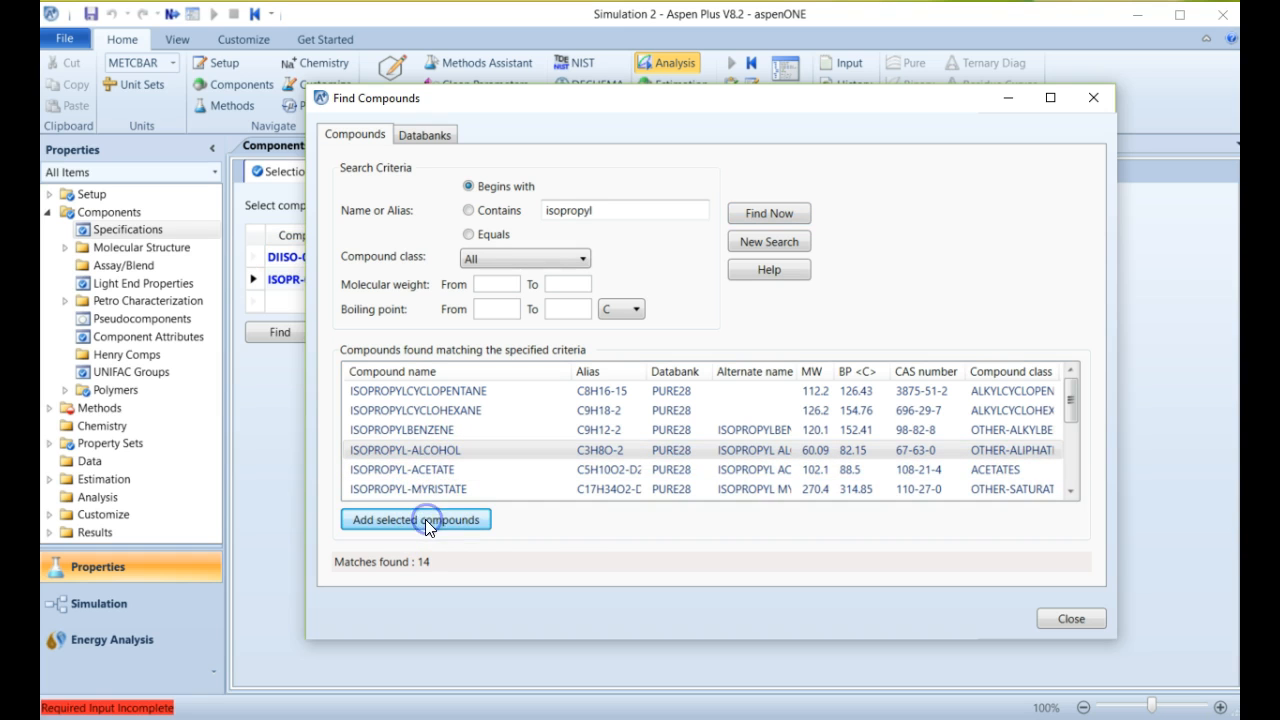
Rename the component IDs to ETHER for DIISOPROPYL-ETHER and IPA for ISOPROPYL-ALCOHOL.
left_click(1069, 621)
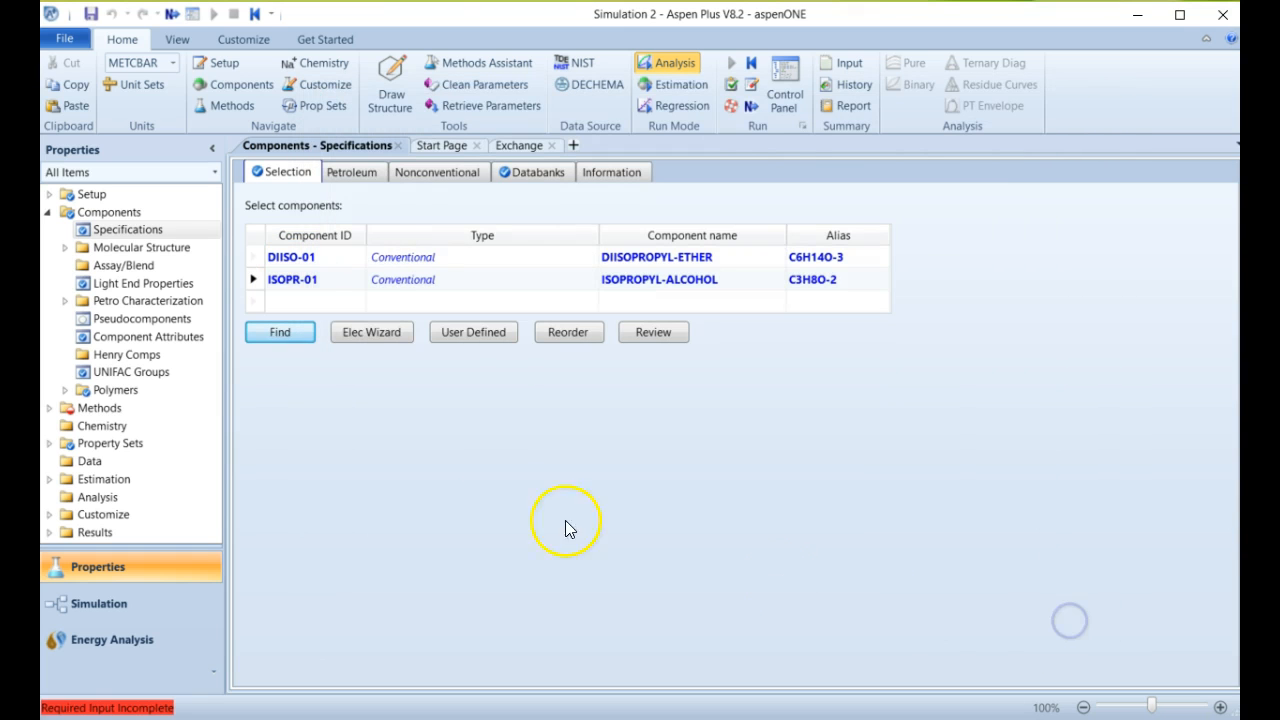
left_click(311, 259)
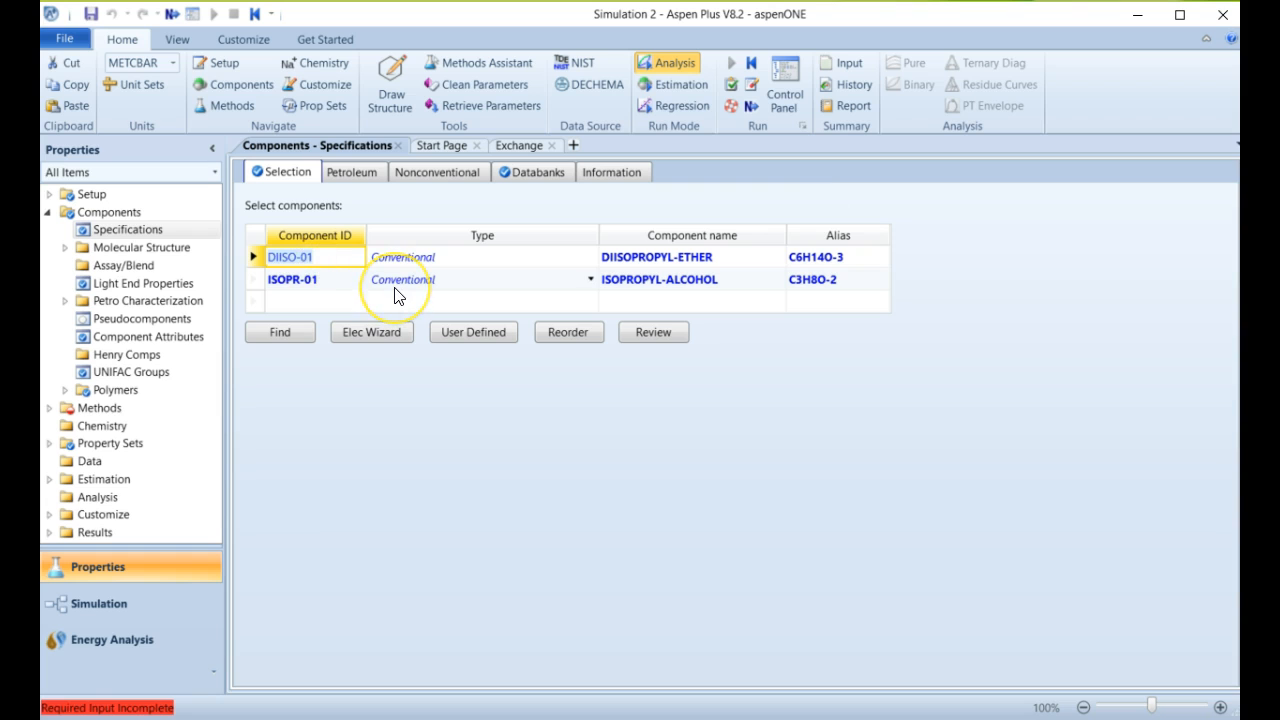
type("ETHER")
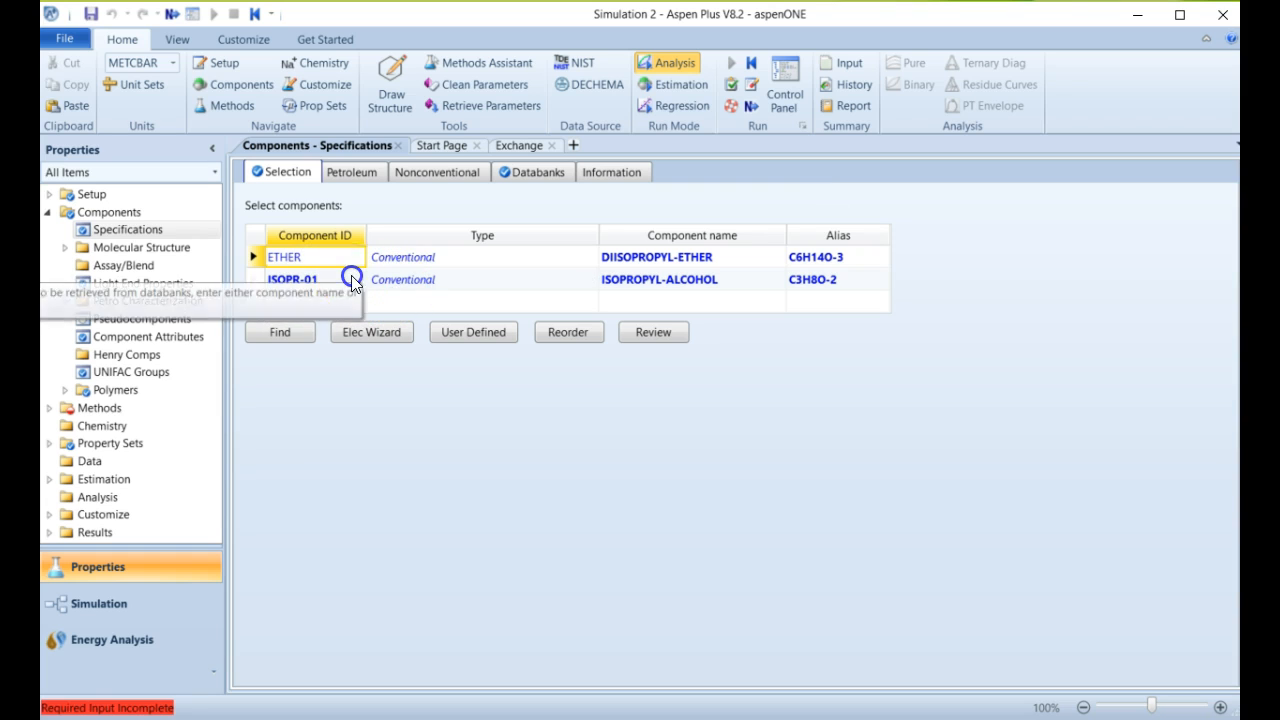
left_click(362, 300)
left_click(568, 391)
left_click(300, 283)
type("IPA")
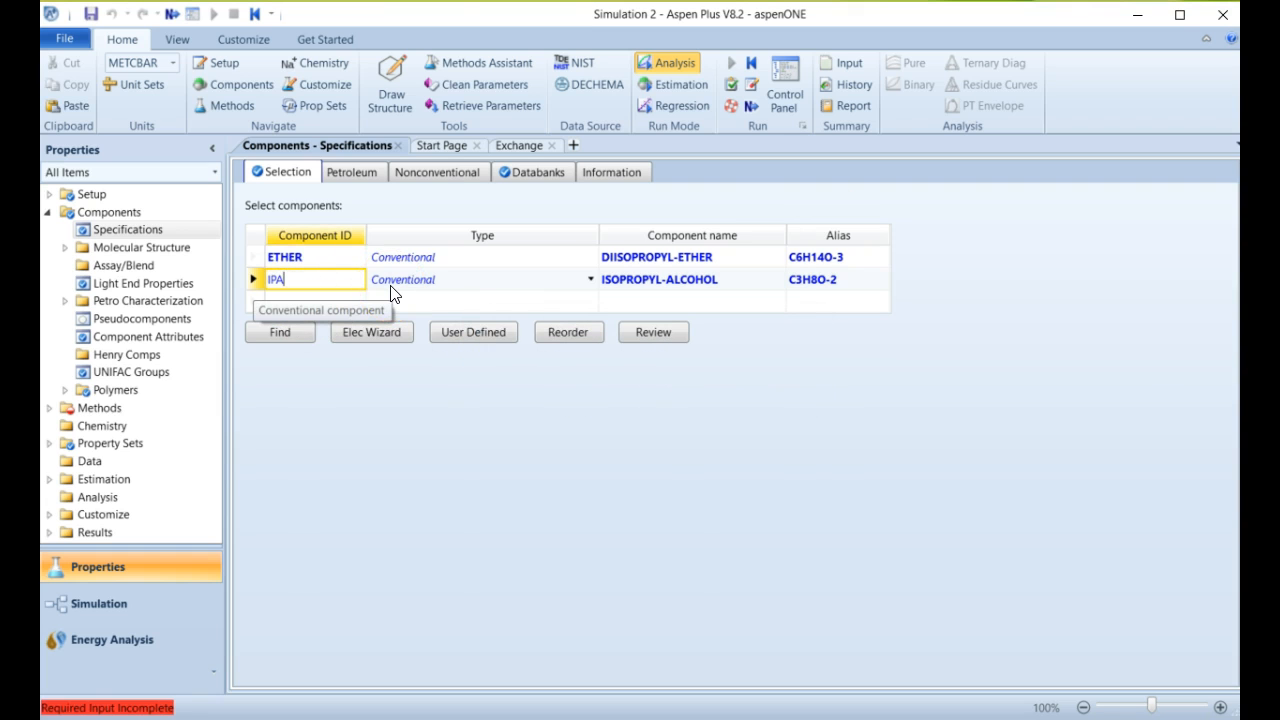
left_click(345, 301)
left_click(577, 384)
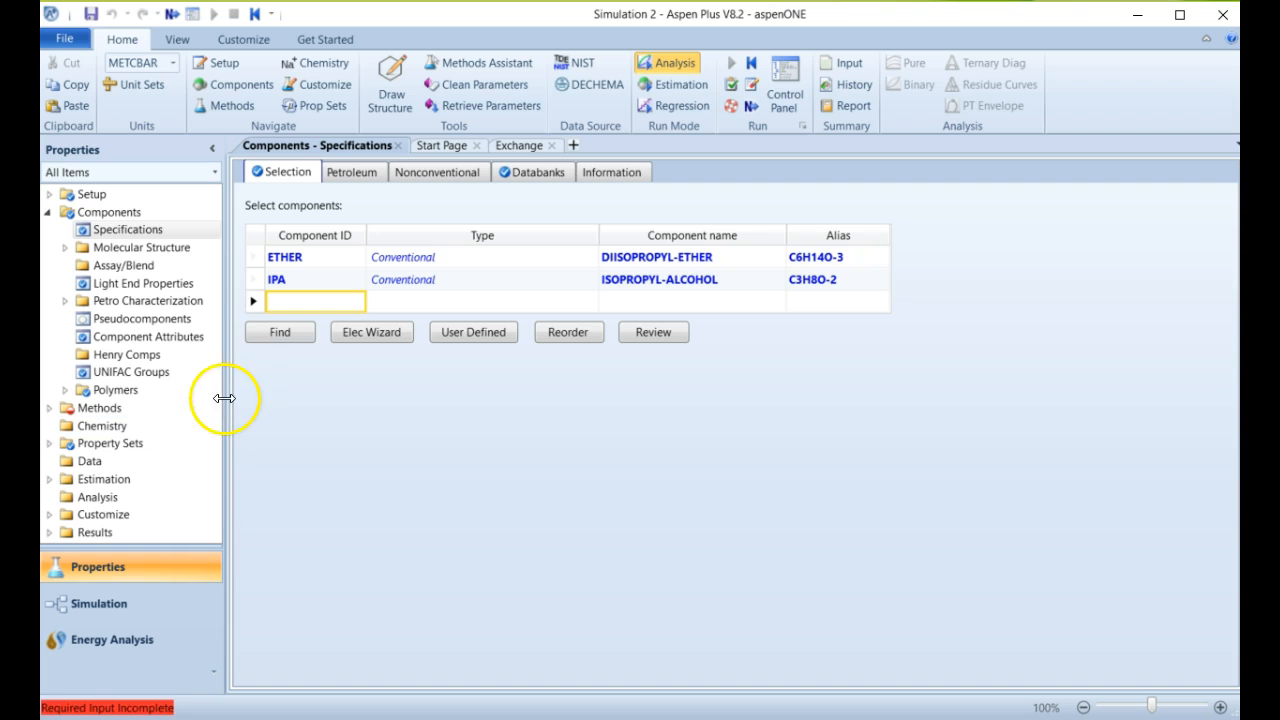
Choose UNIFAC as the global property method in the Methods specifications.
left_click(132, 409)
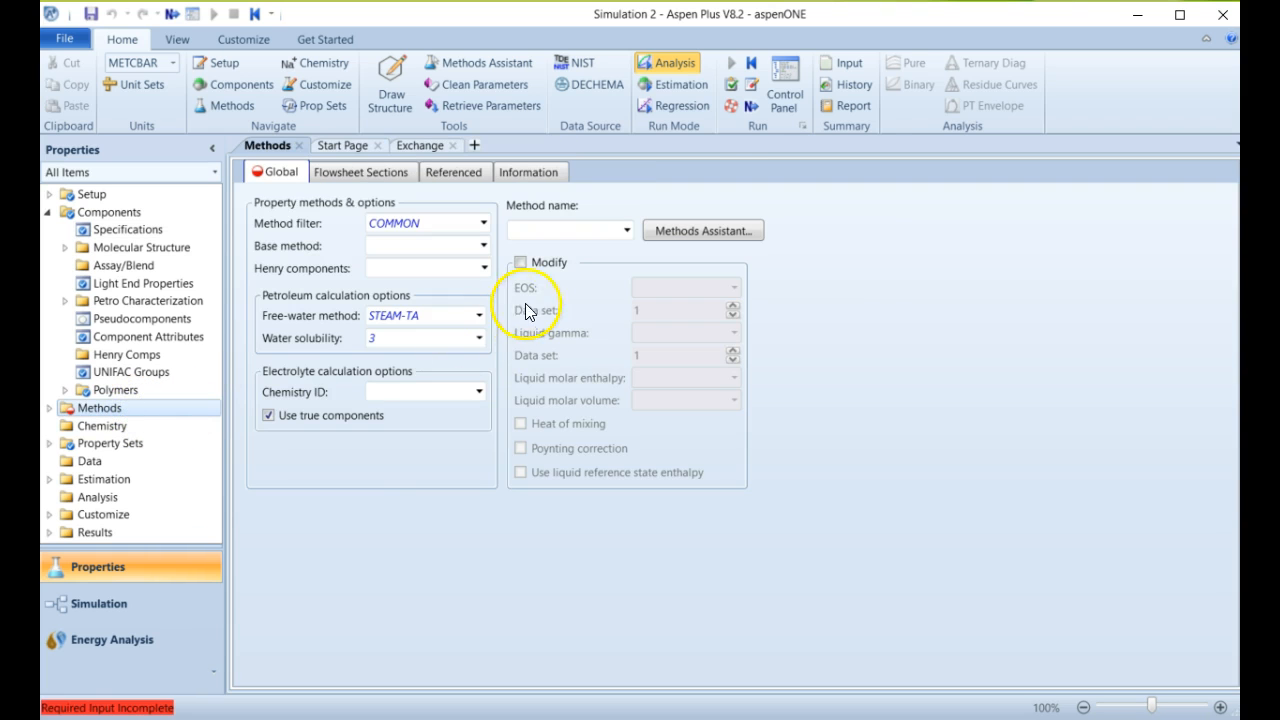
left_click(622, 231)
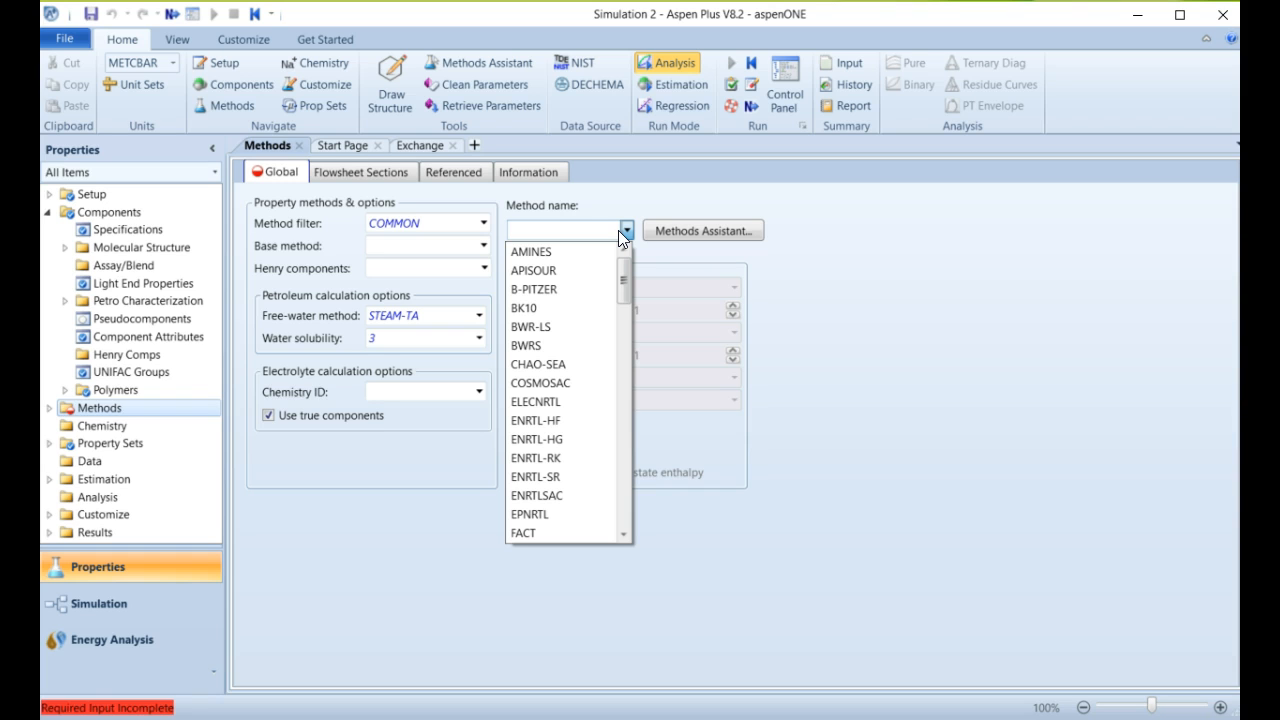
left_click_drag(627, 281, 611, 454)
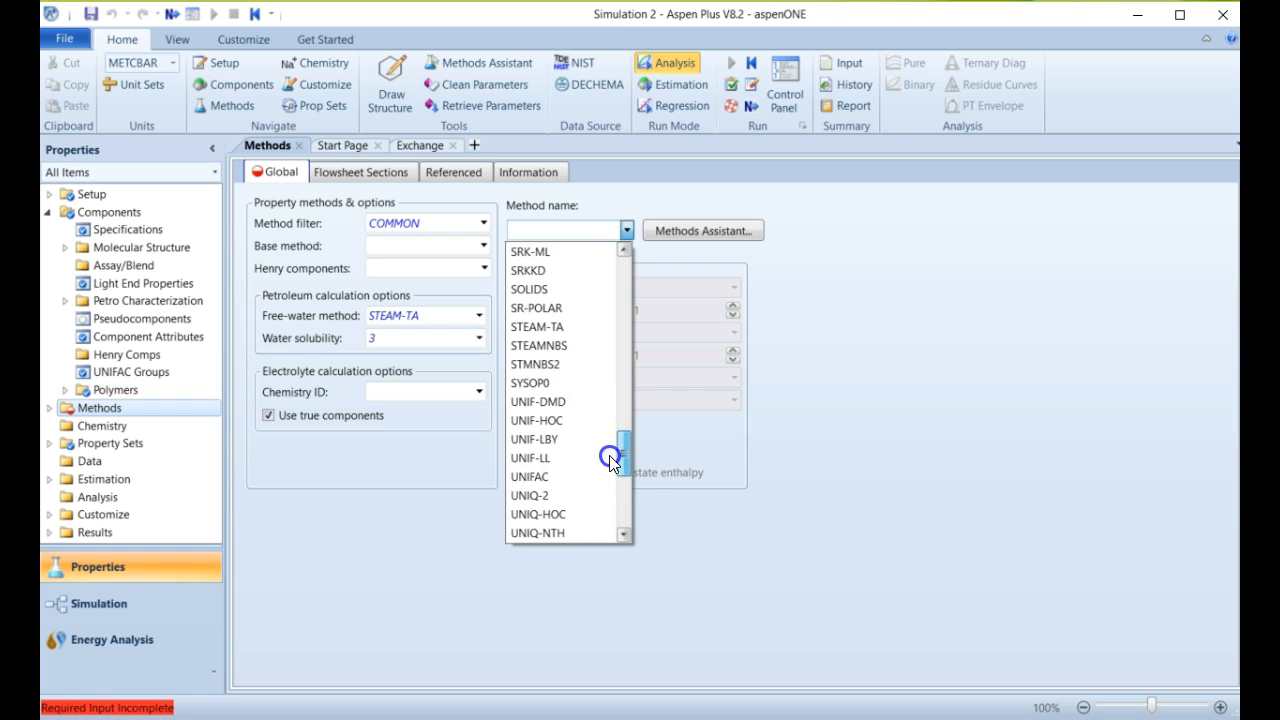
scroll(588, 488, "down", 1)
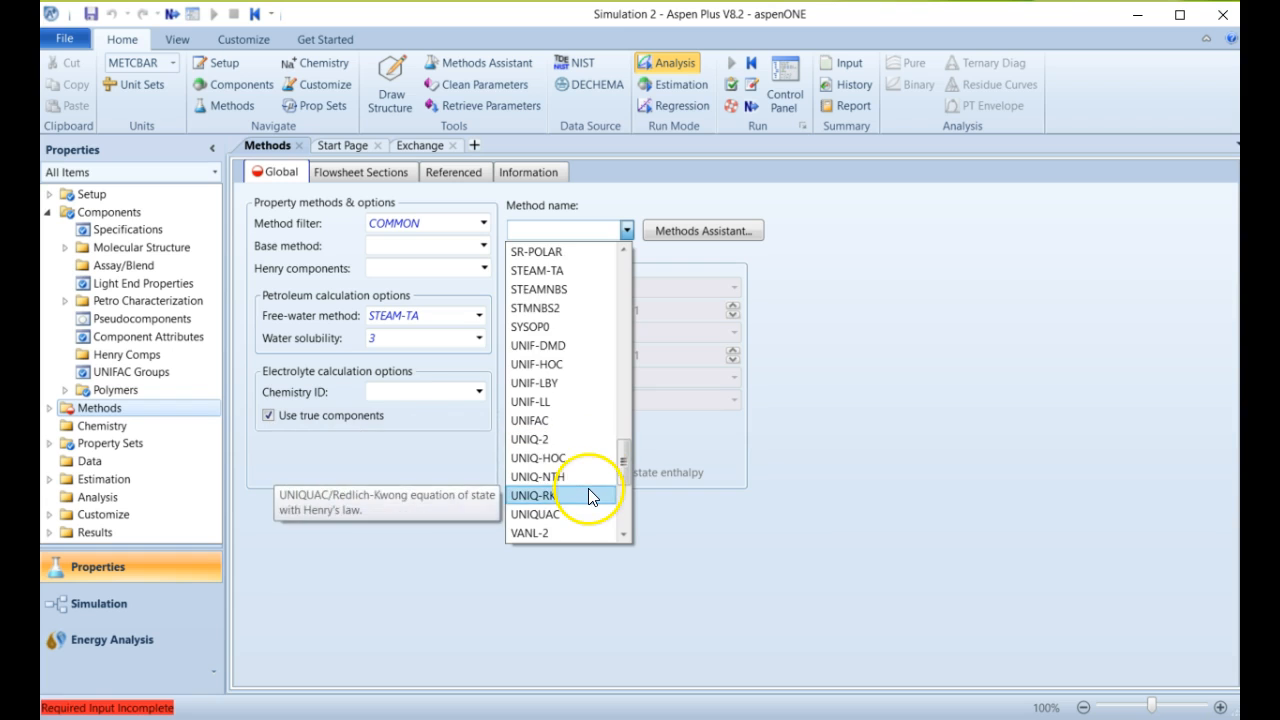
left_click(588, 421)
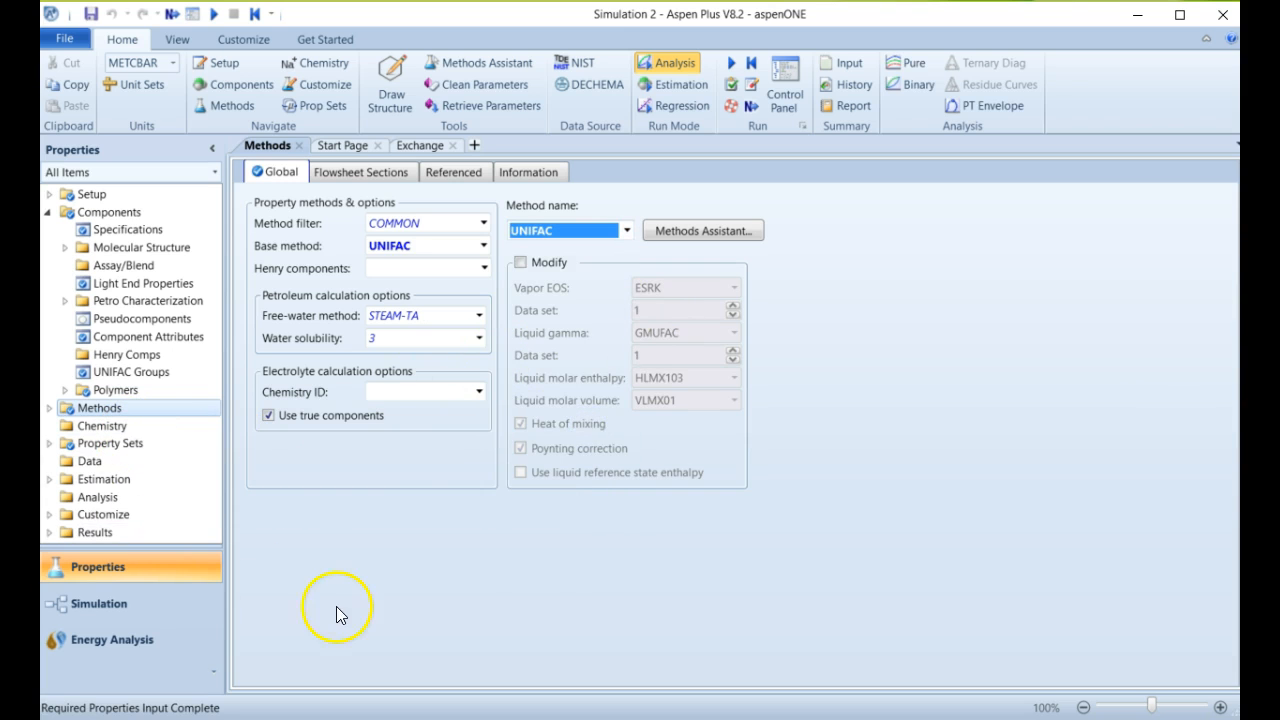
left_click(503, 563)
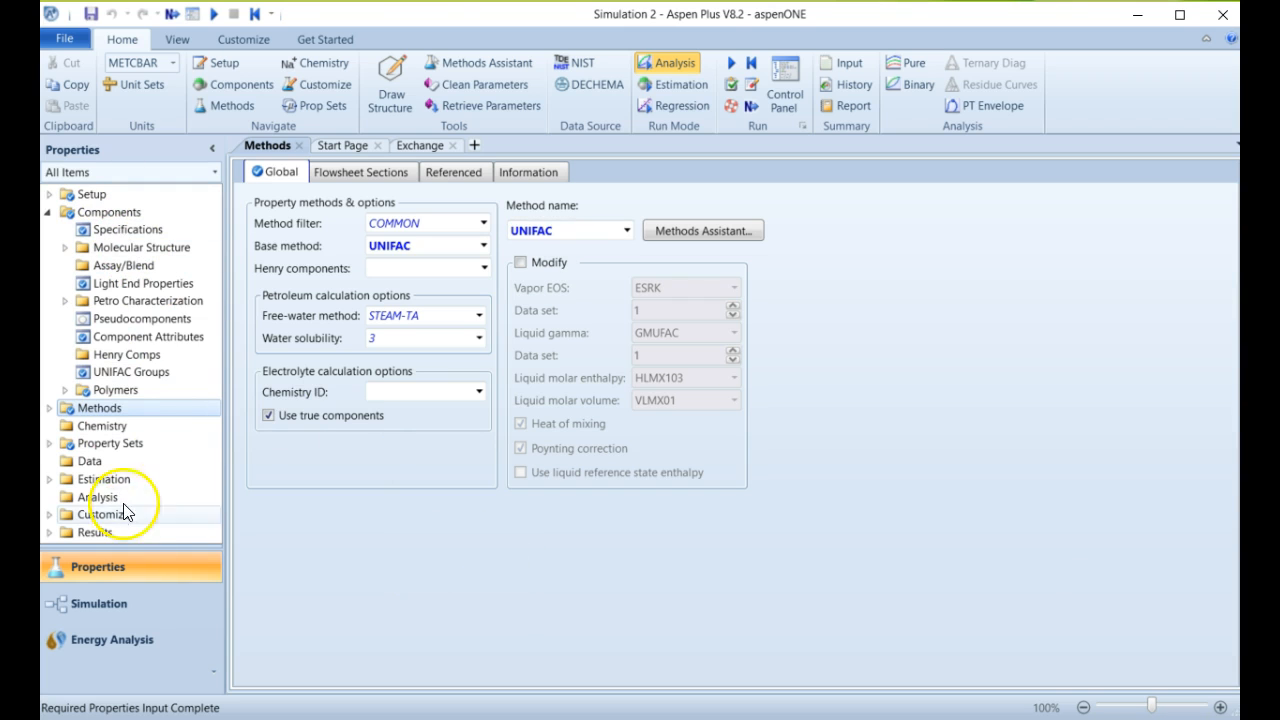
Continue from the completed properties input to the Simulation environment and review the global Setup settings.
left_click(172, 20)
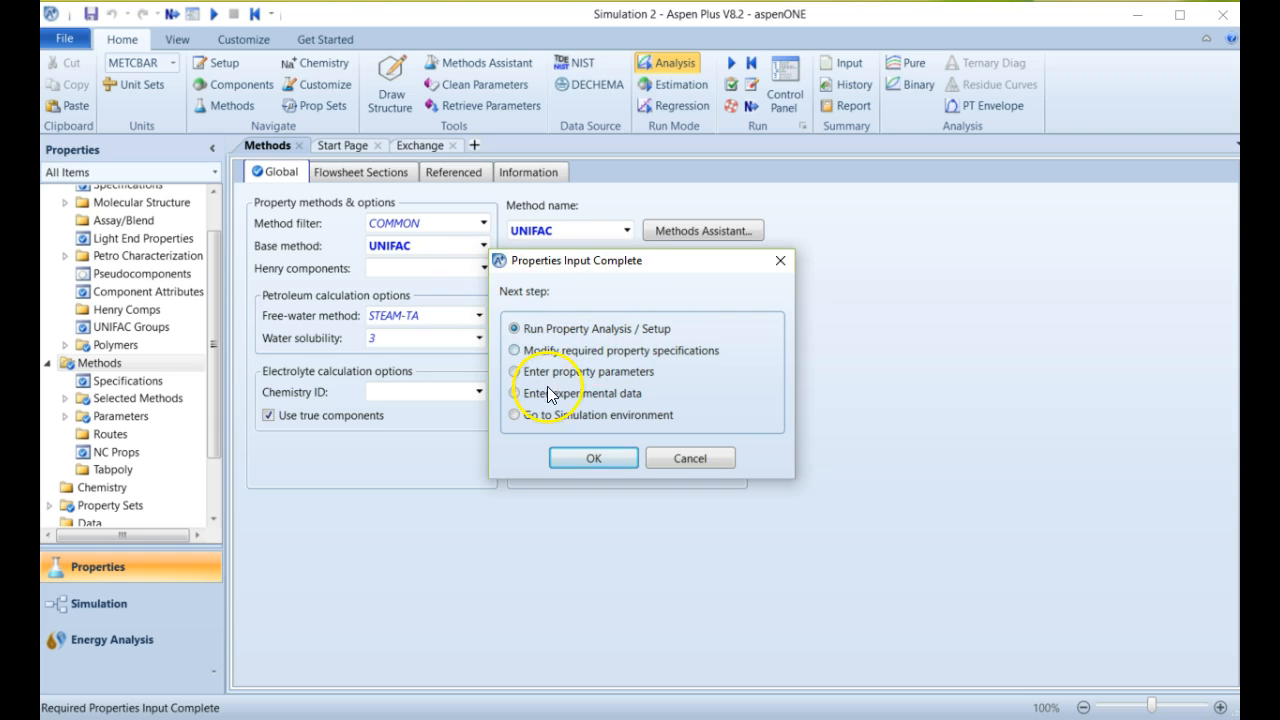
left_click(537, 418)
left_click(594, 459)
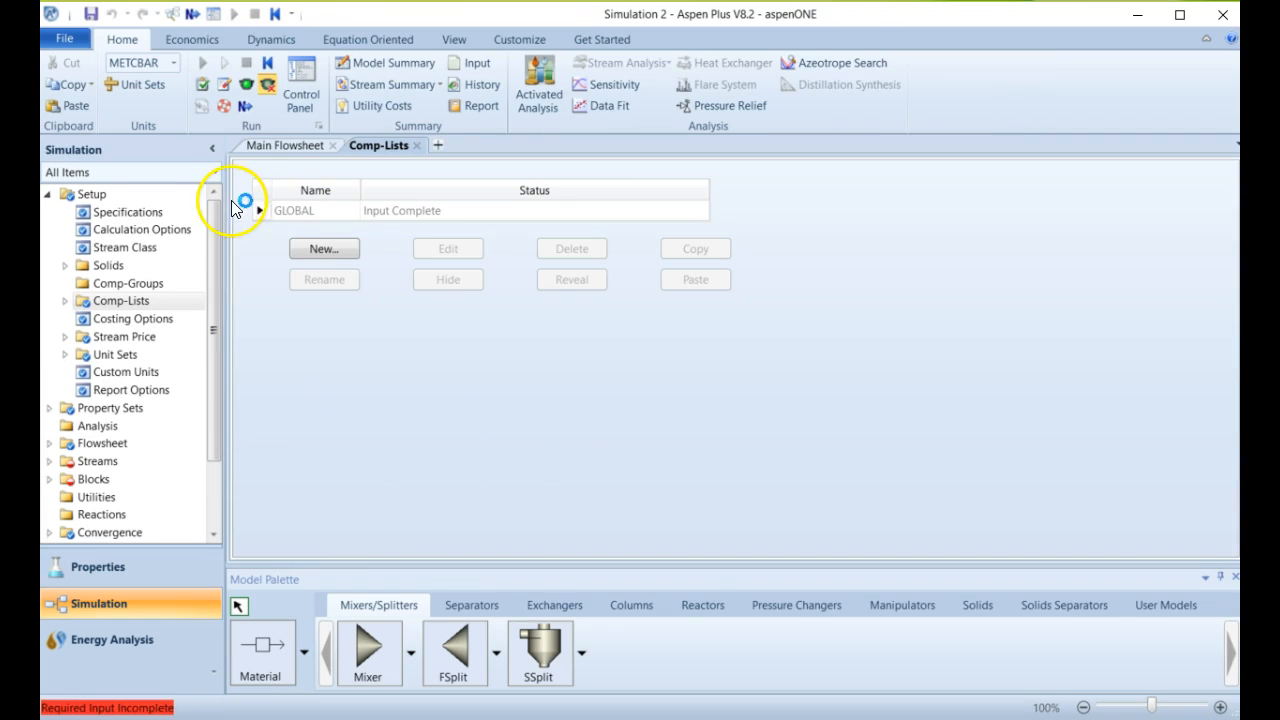
left_click(90, 195)
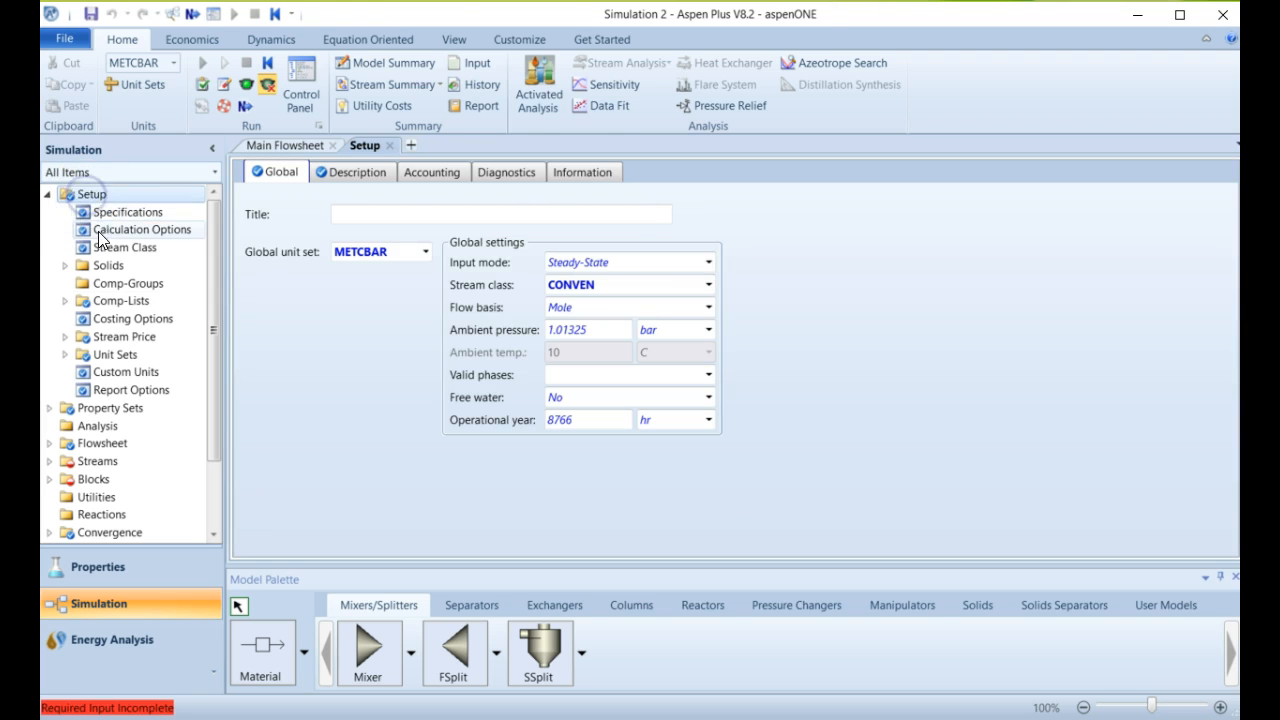
left_click(48, 196)
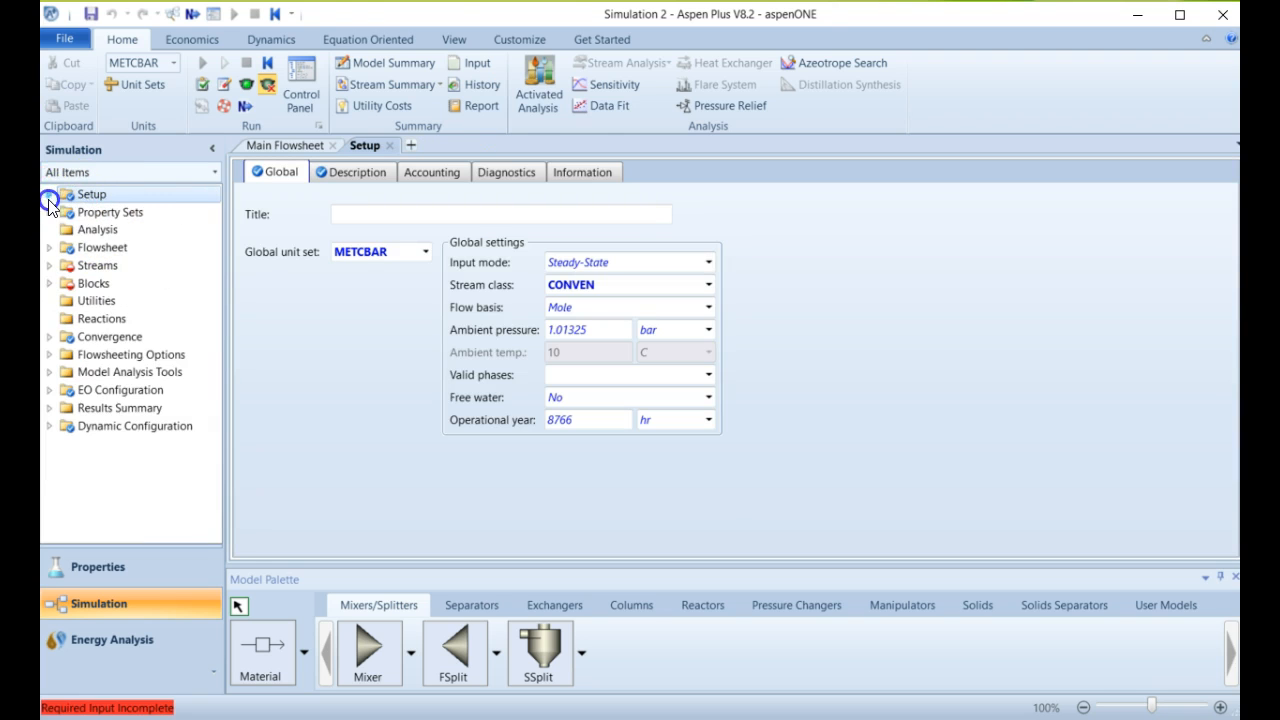
left_click(48, 196)
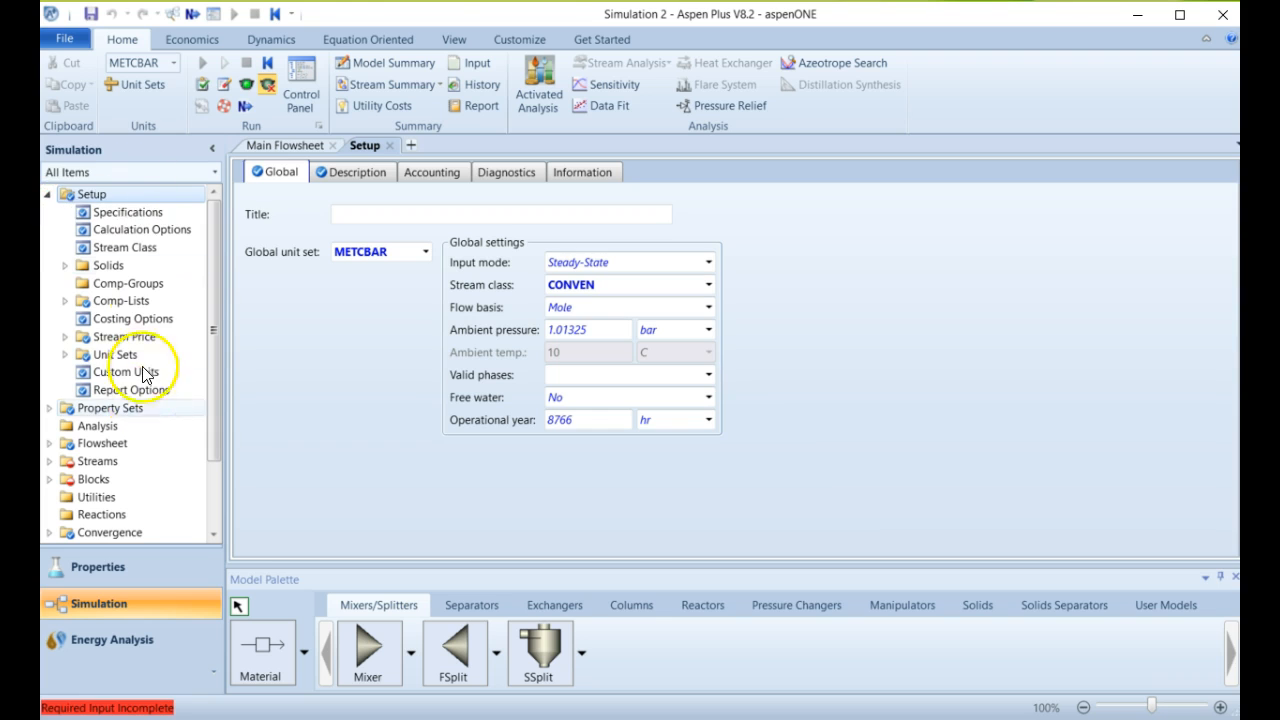
left_click(48, 196)
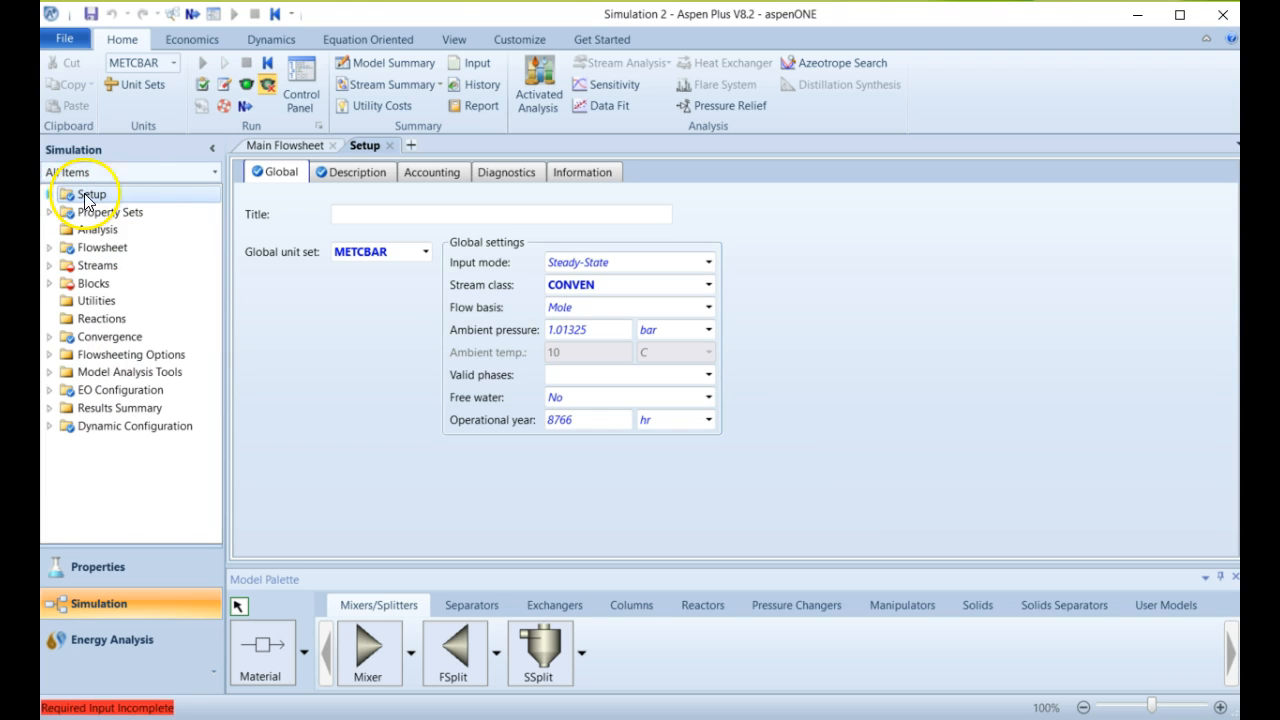
Specify the FEED stream's conditions as 70 C, 10 atm and a total mole flow rate of 100 kmol/hr.
left_click(195, 20)
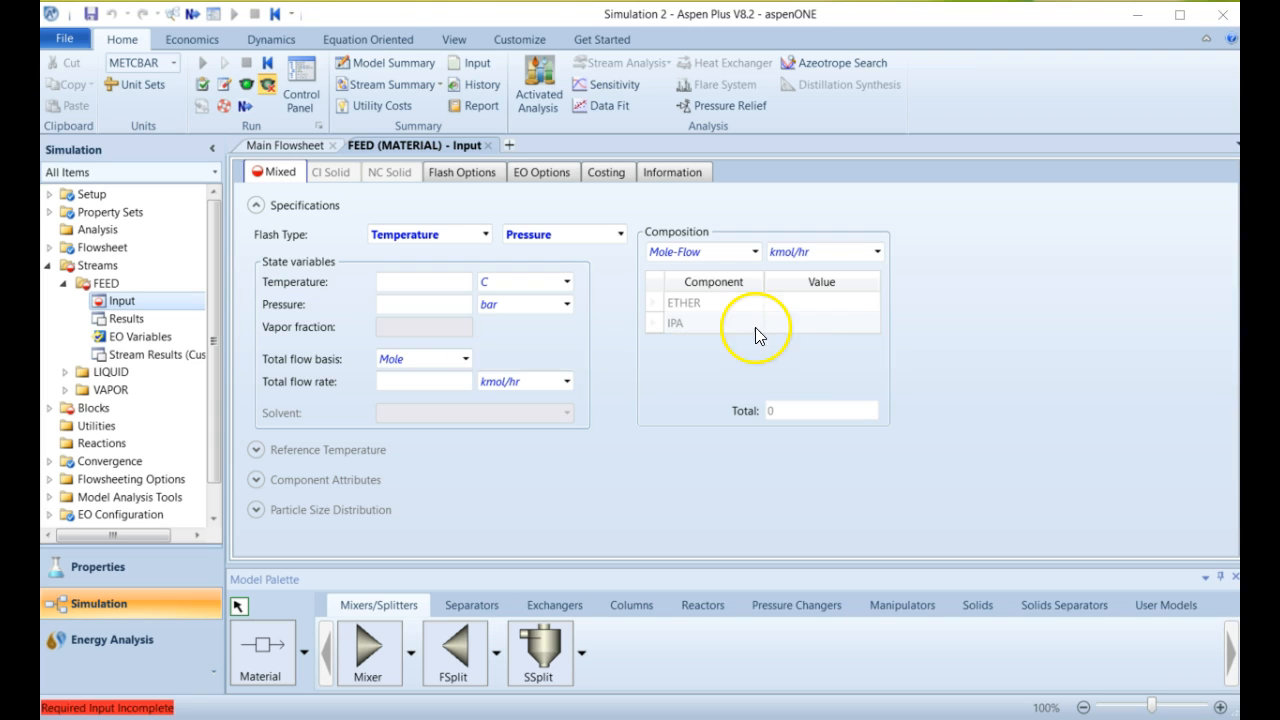
left_click(459, 279)
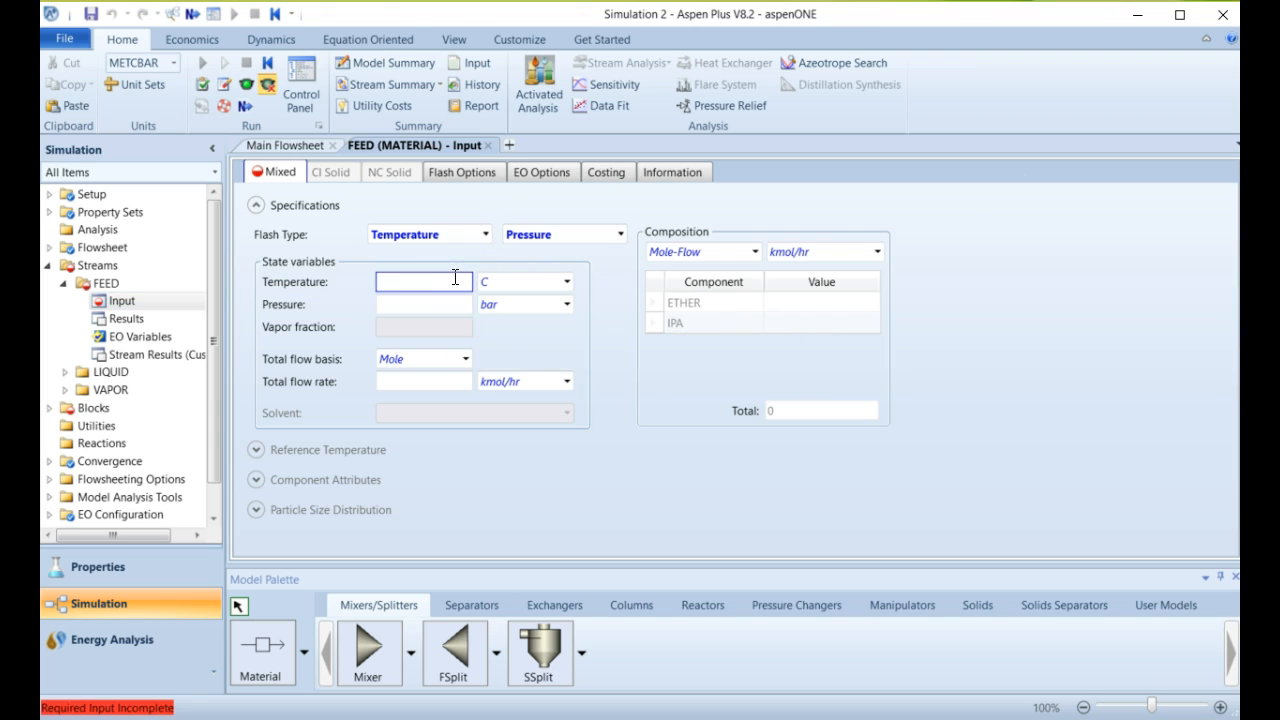
key("Tab")
left_click(457, 304)
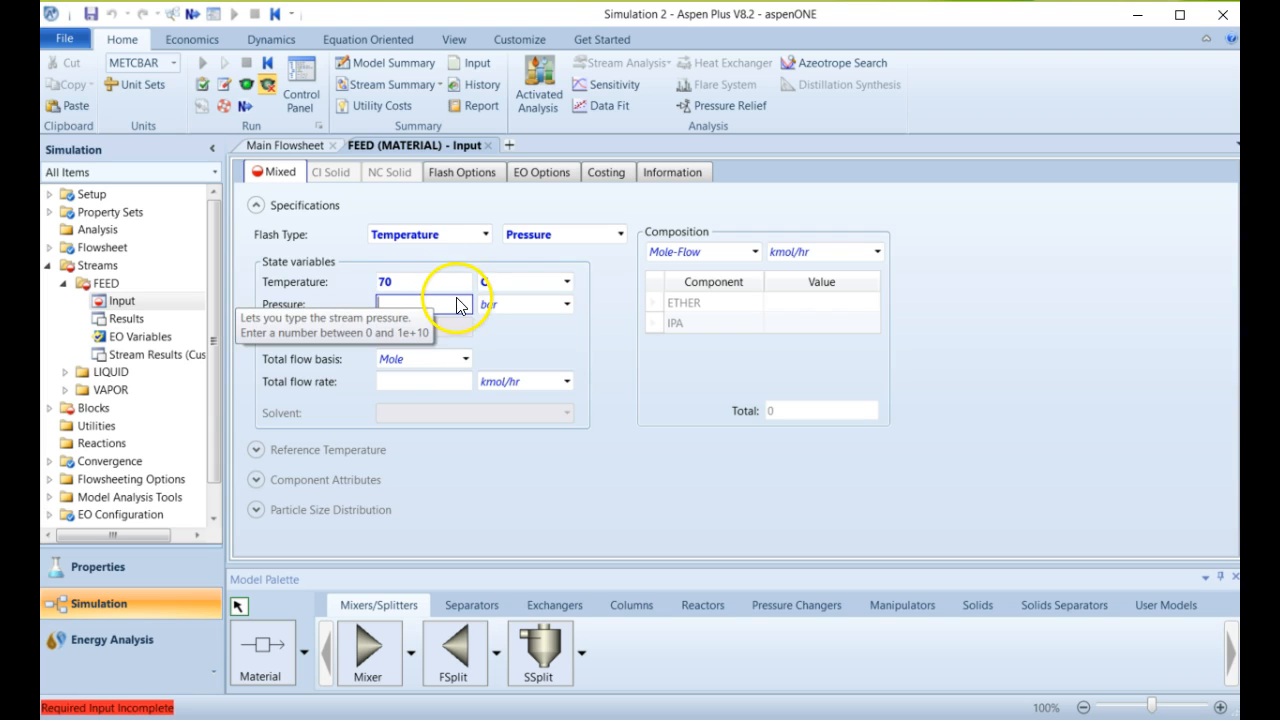
left_click(566, 304)
scroll(566, 318, "up", 1)
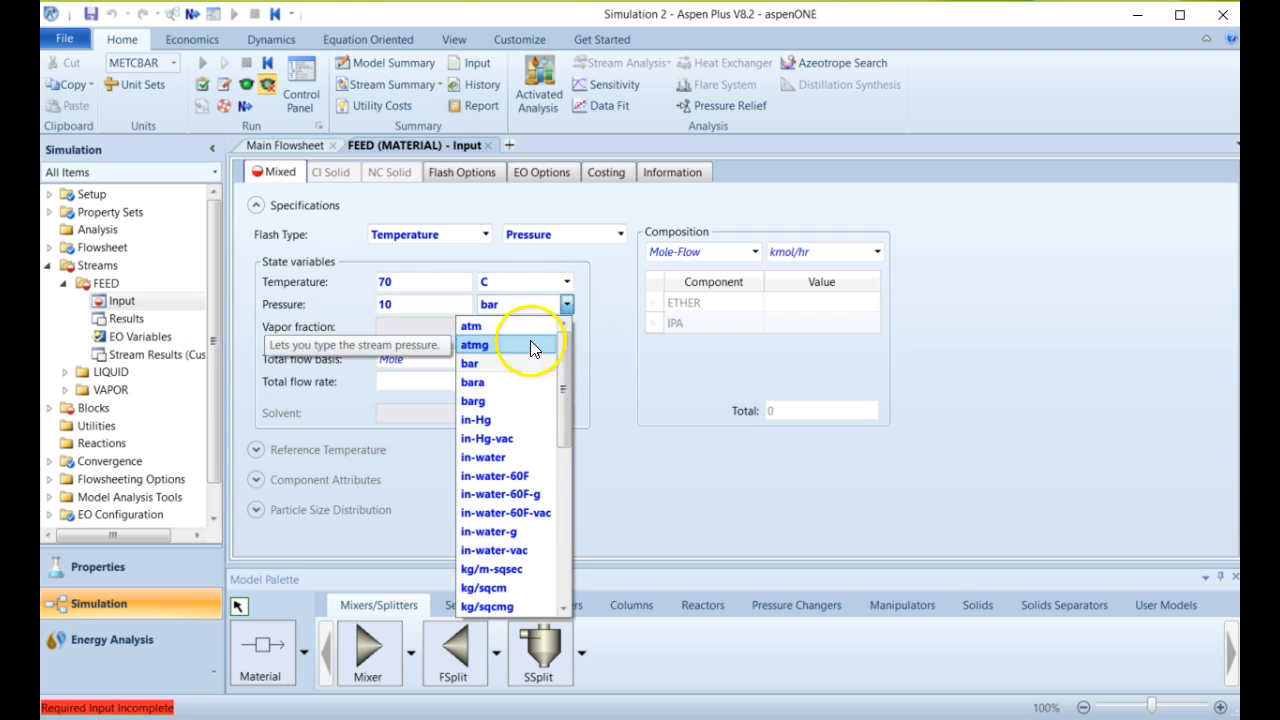
left_click(527, 333)
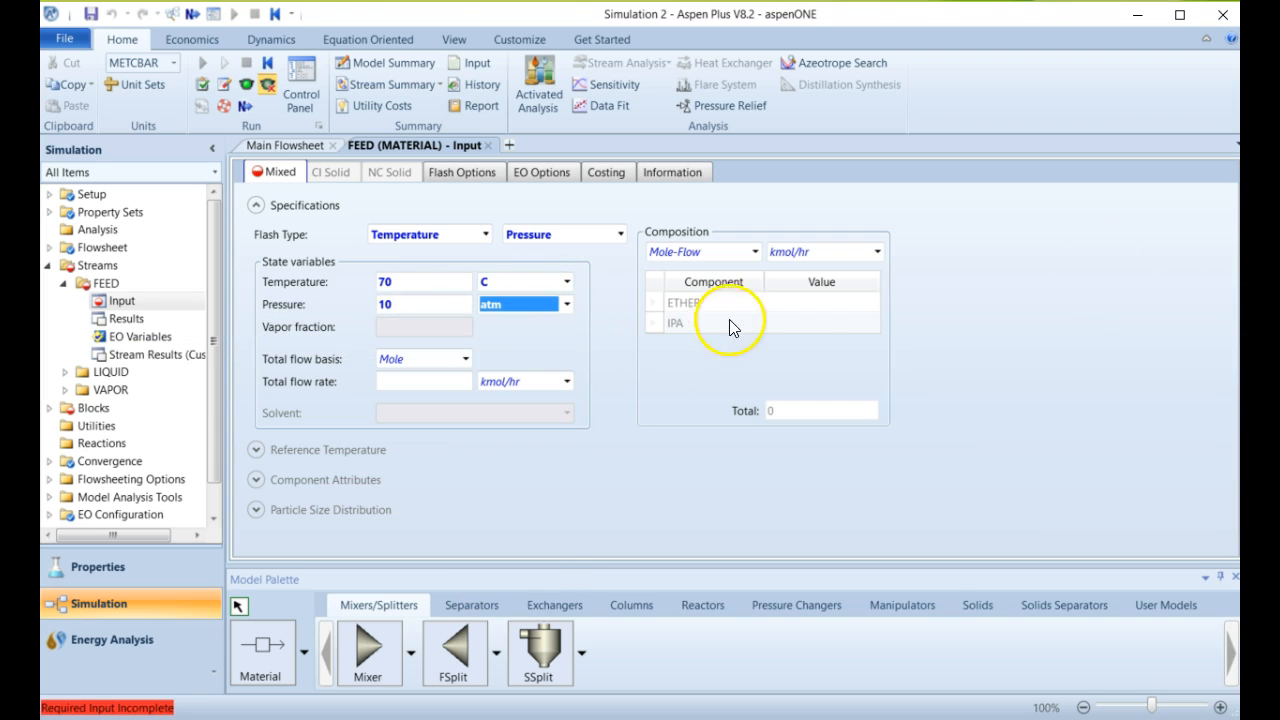
left_click(427, 382)
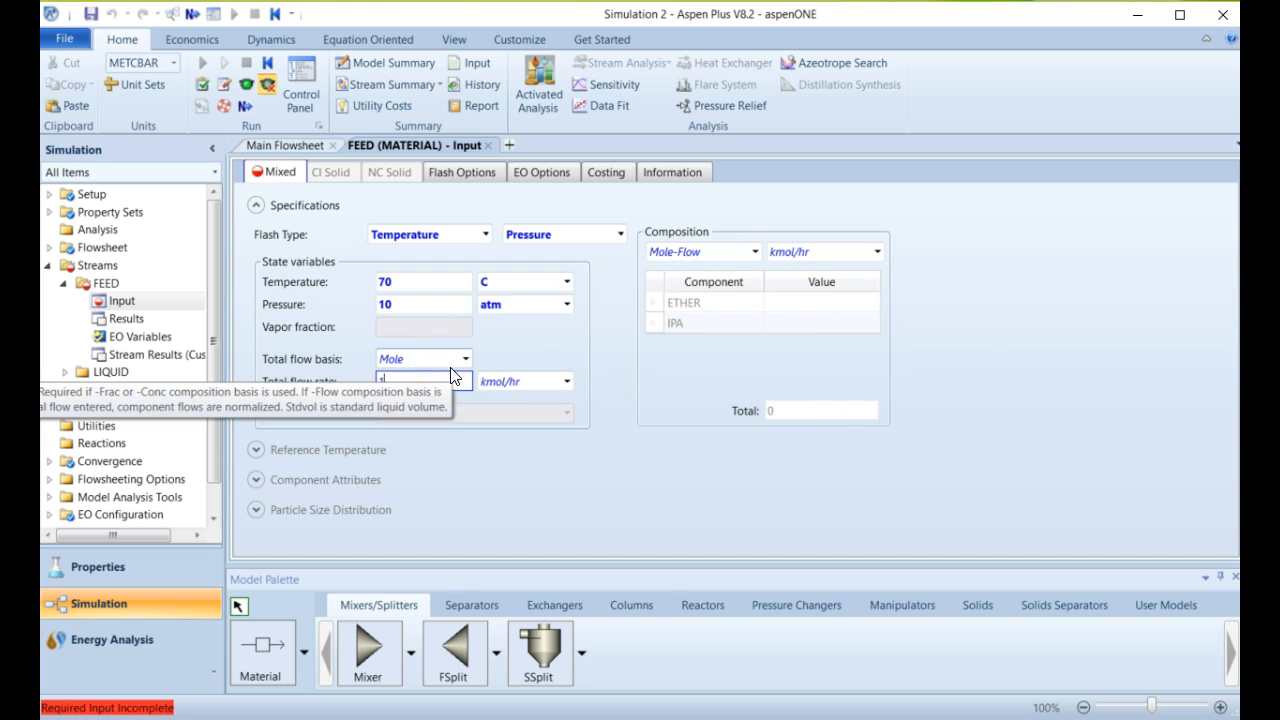
left_click(743, 397)
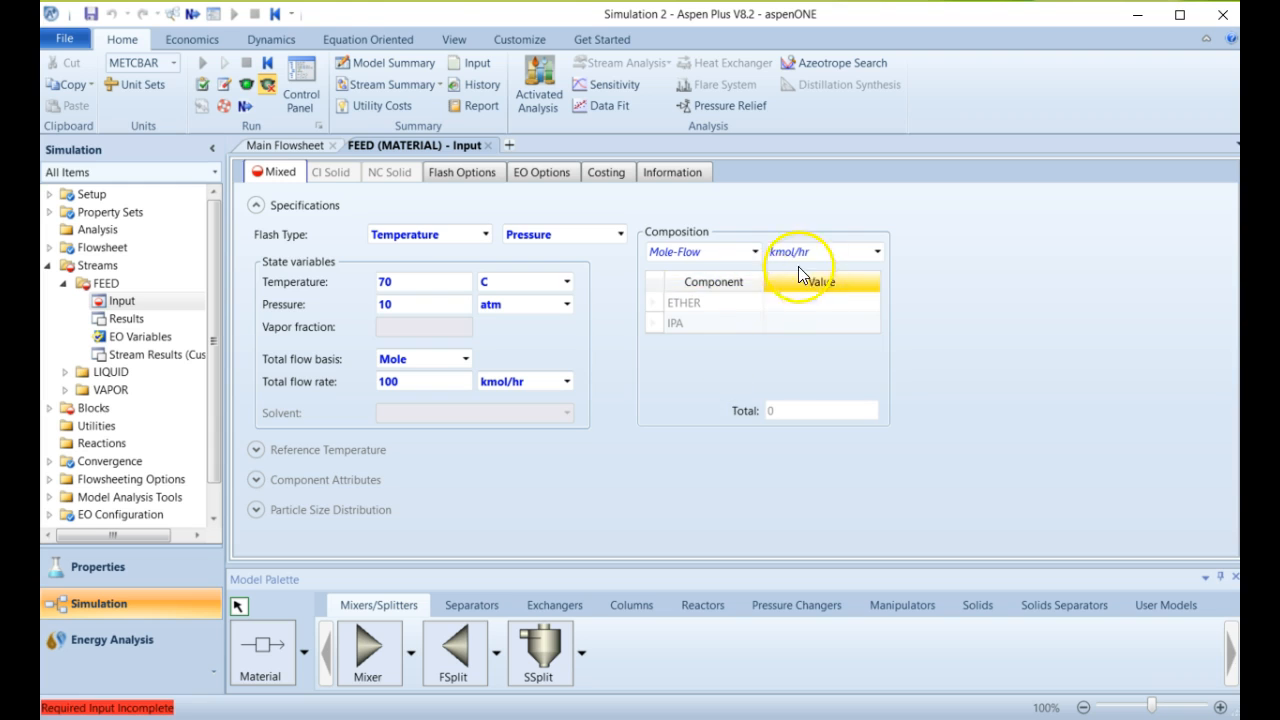
Define the FEED composition on a Mole-Frac basis with 0.4 for ETHER and 0.6 for IPA.
left_click(755, 253)
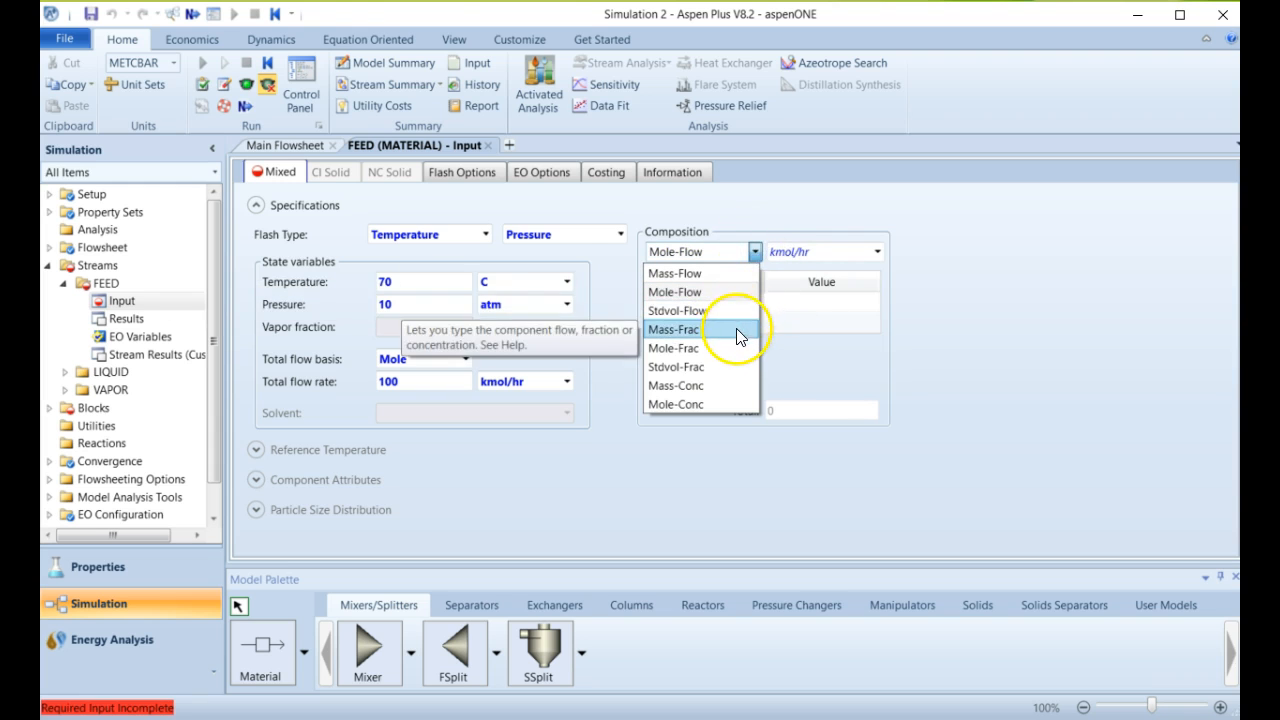
left_click(722, 233)
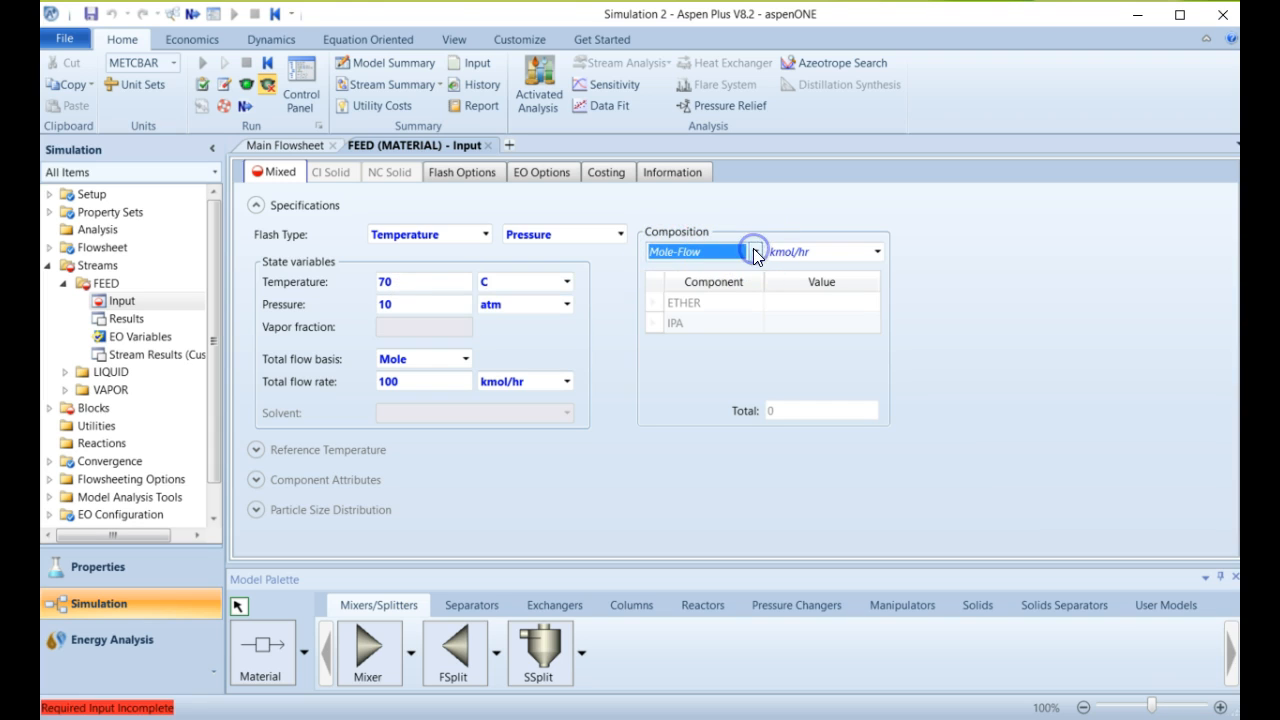
left_click(703, 251)
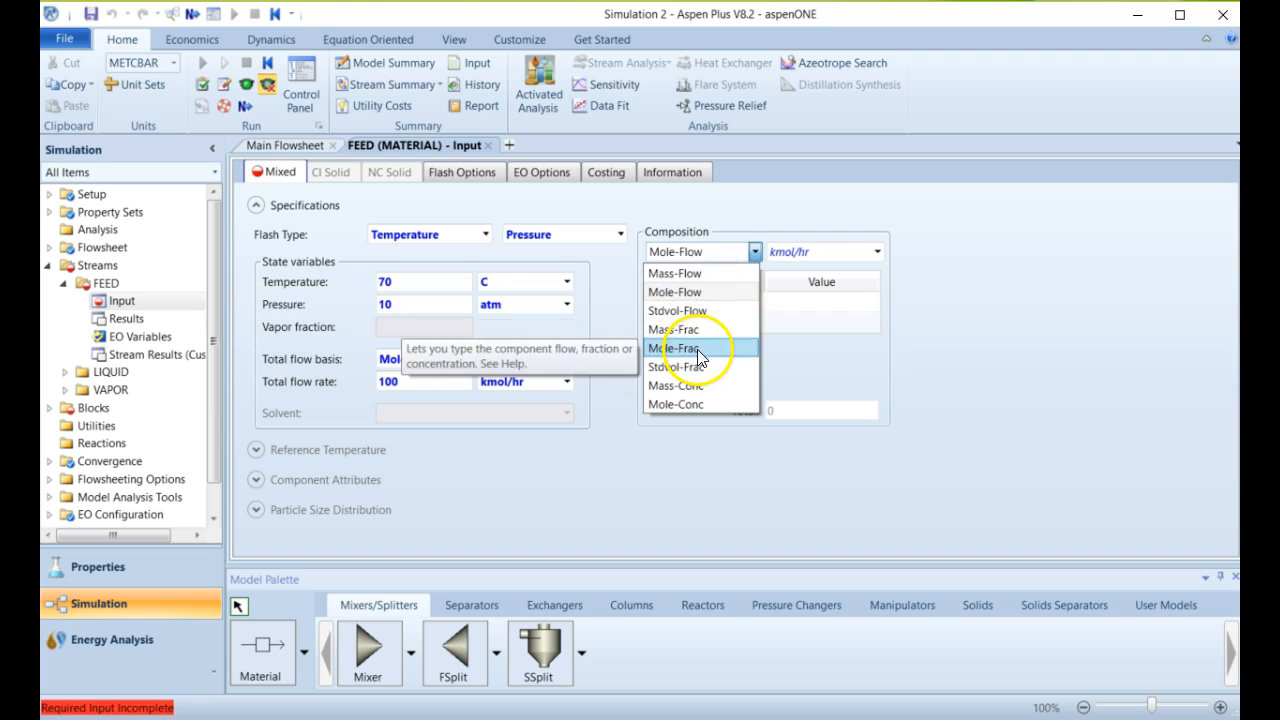
left_click(724, 346)
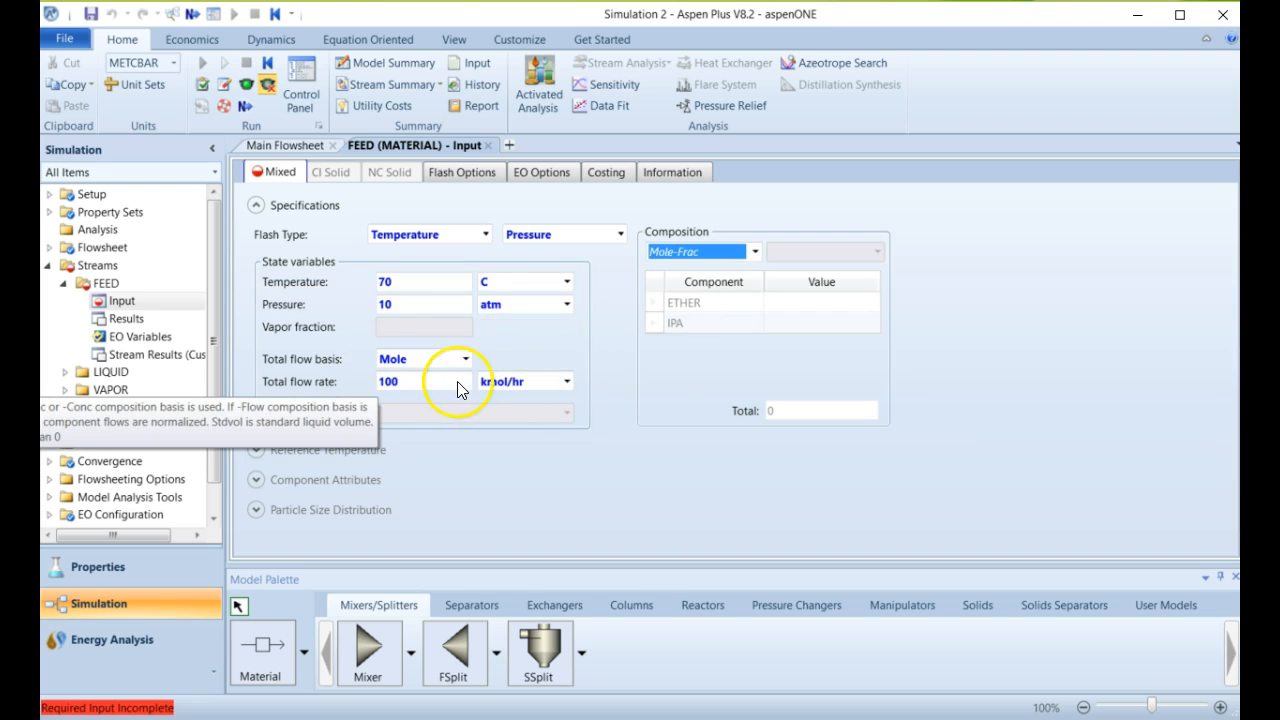
left_click(752, 254)
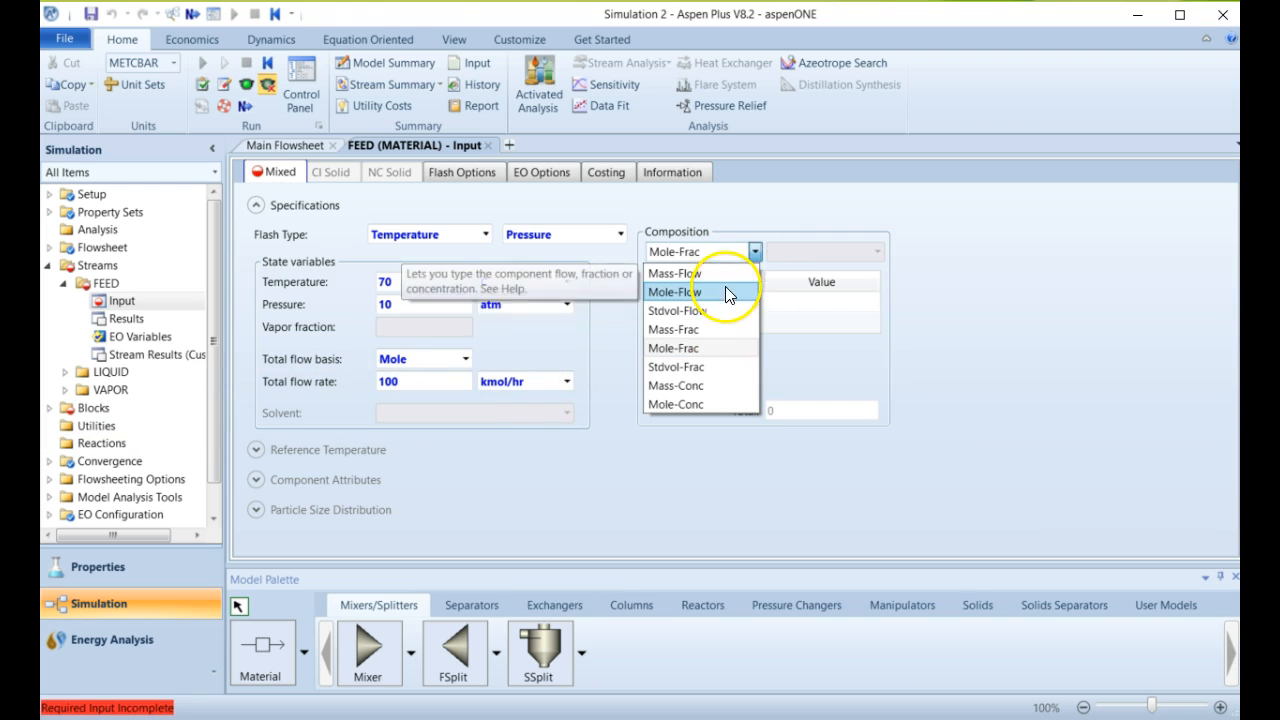
left_click(724, 349)
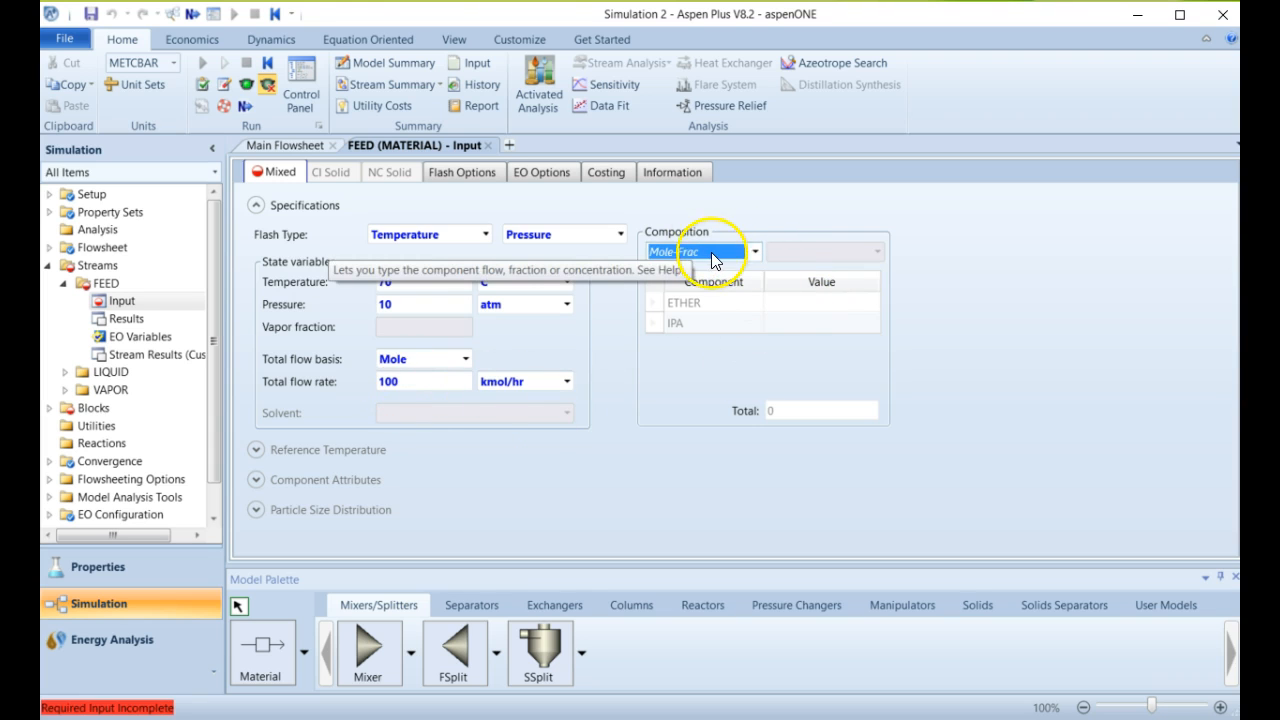
left_click(807, 303)
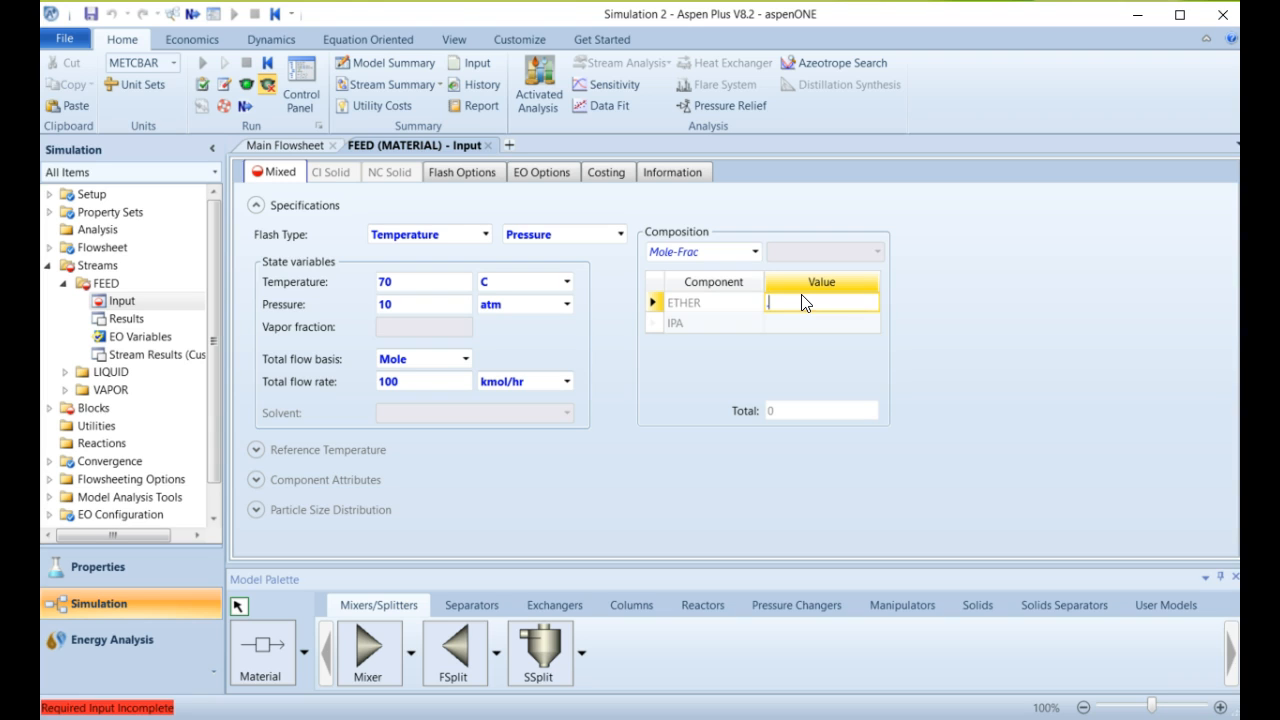
left_click(860, 324)
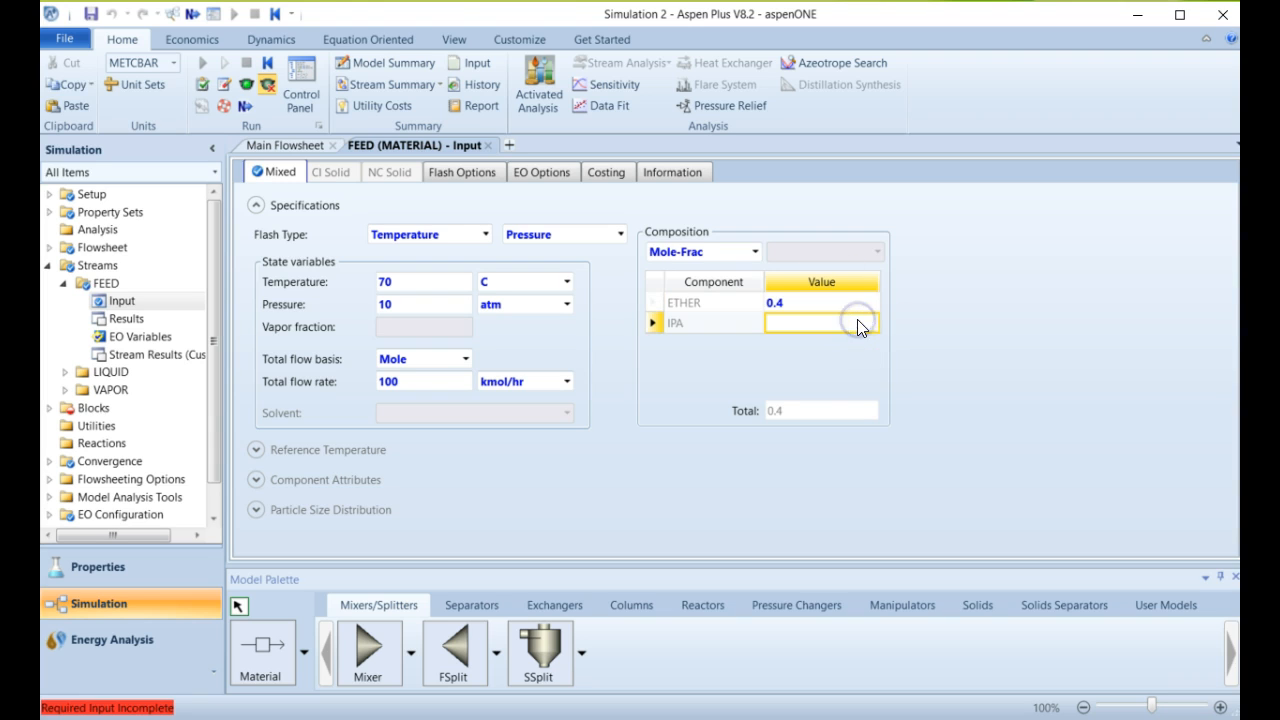
left_click(894, 306)
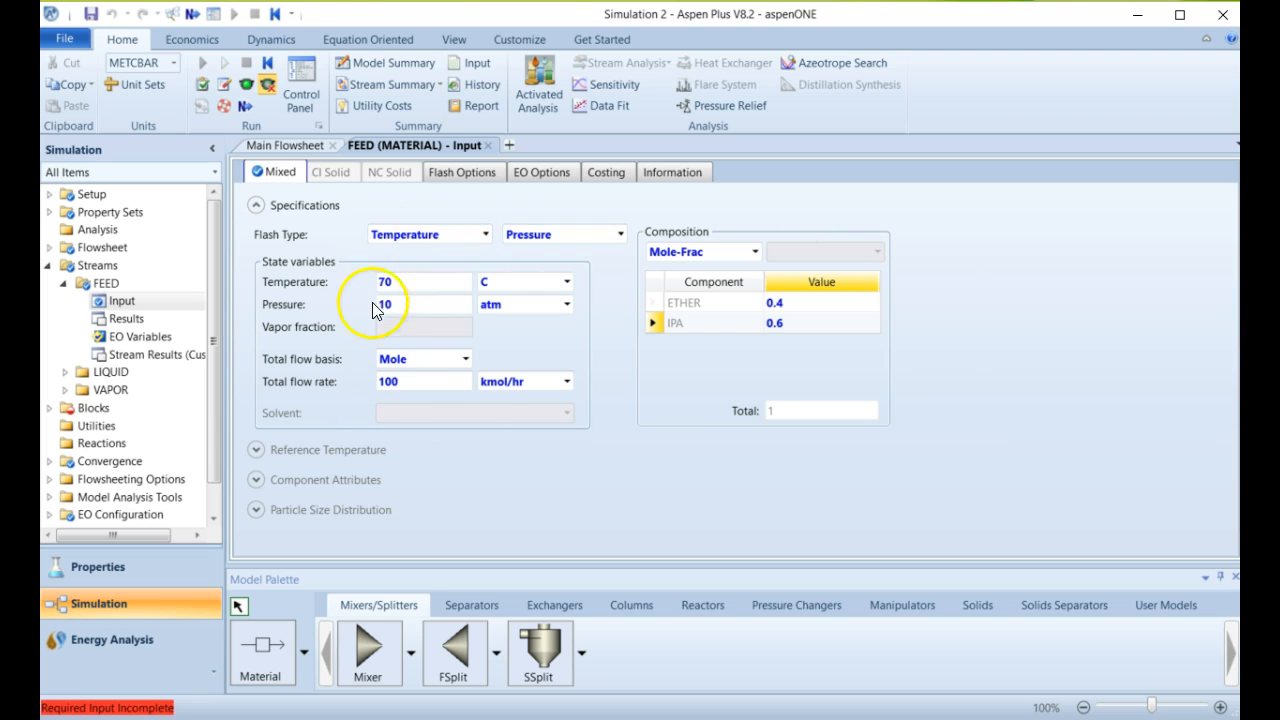
left_click(483, 239)
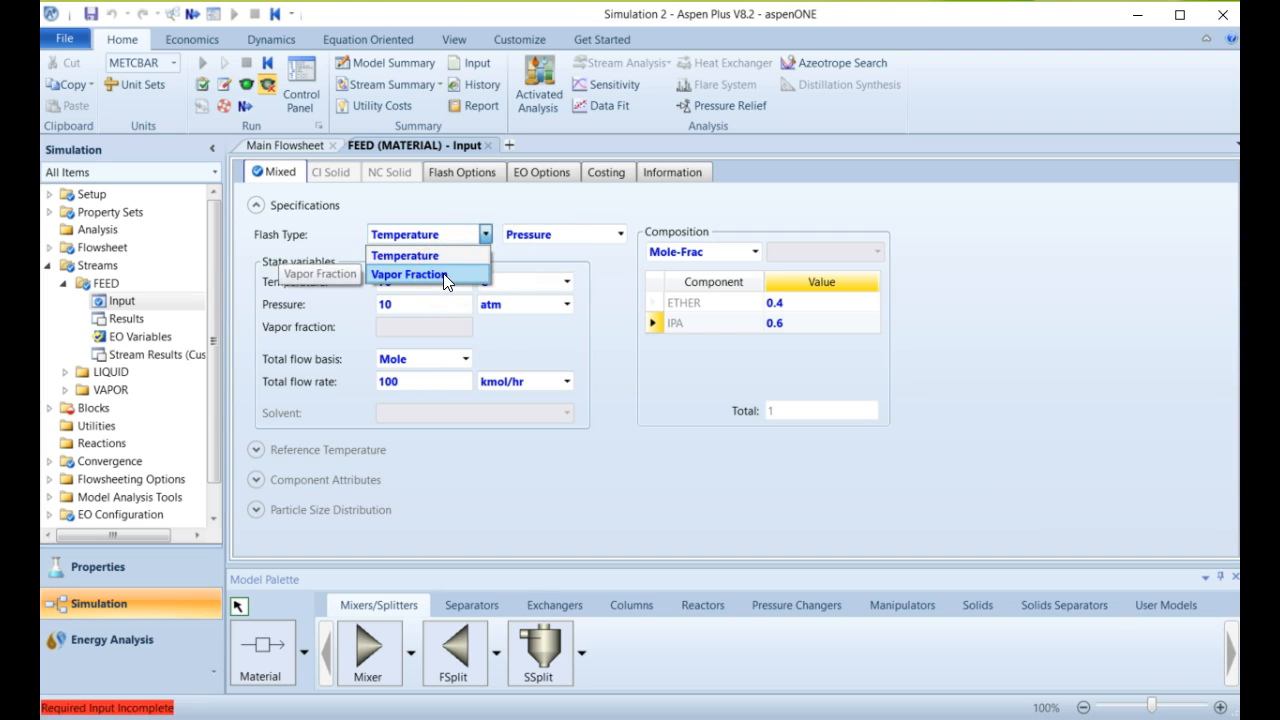
key("Escape")
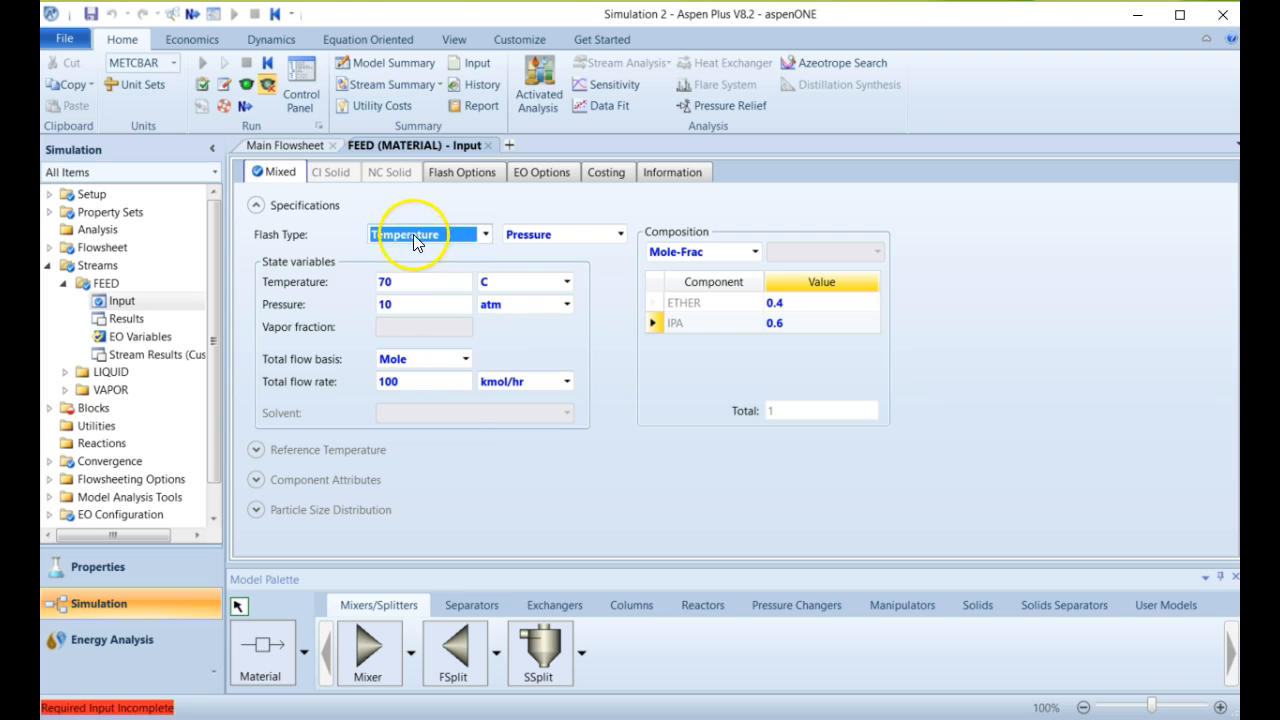
left_click(603, 239)
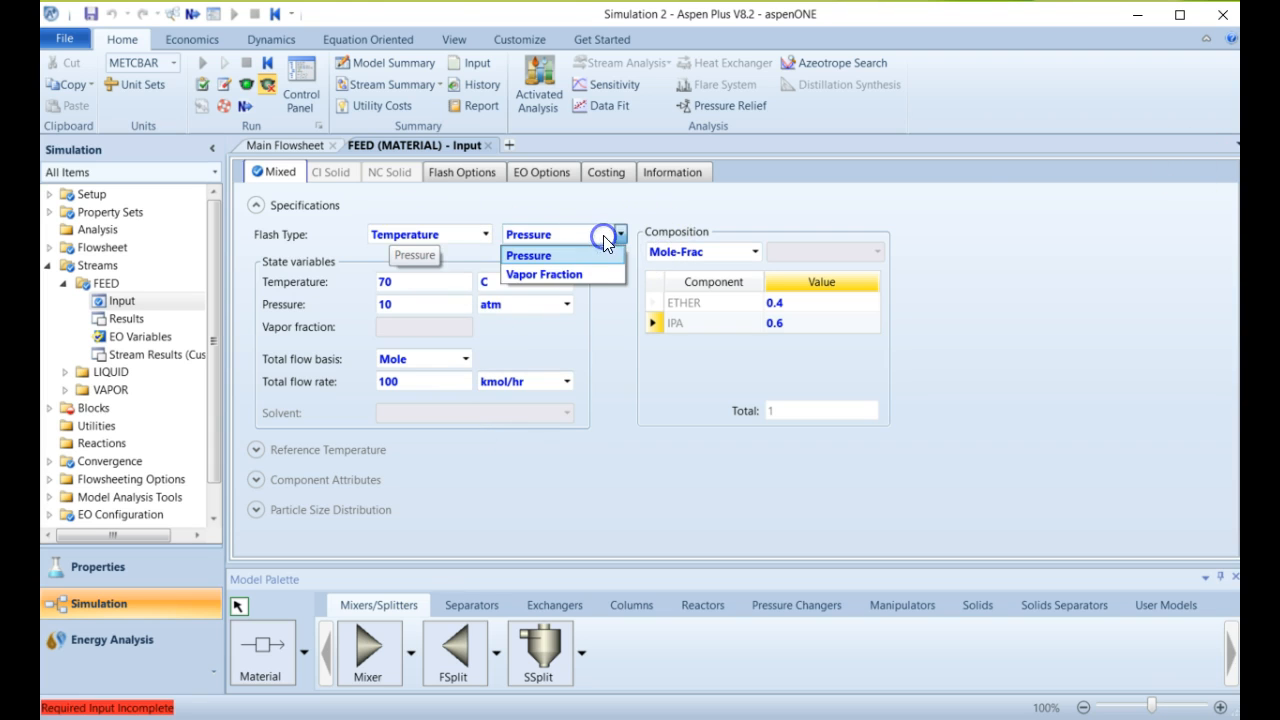
left_click(960, 202)
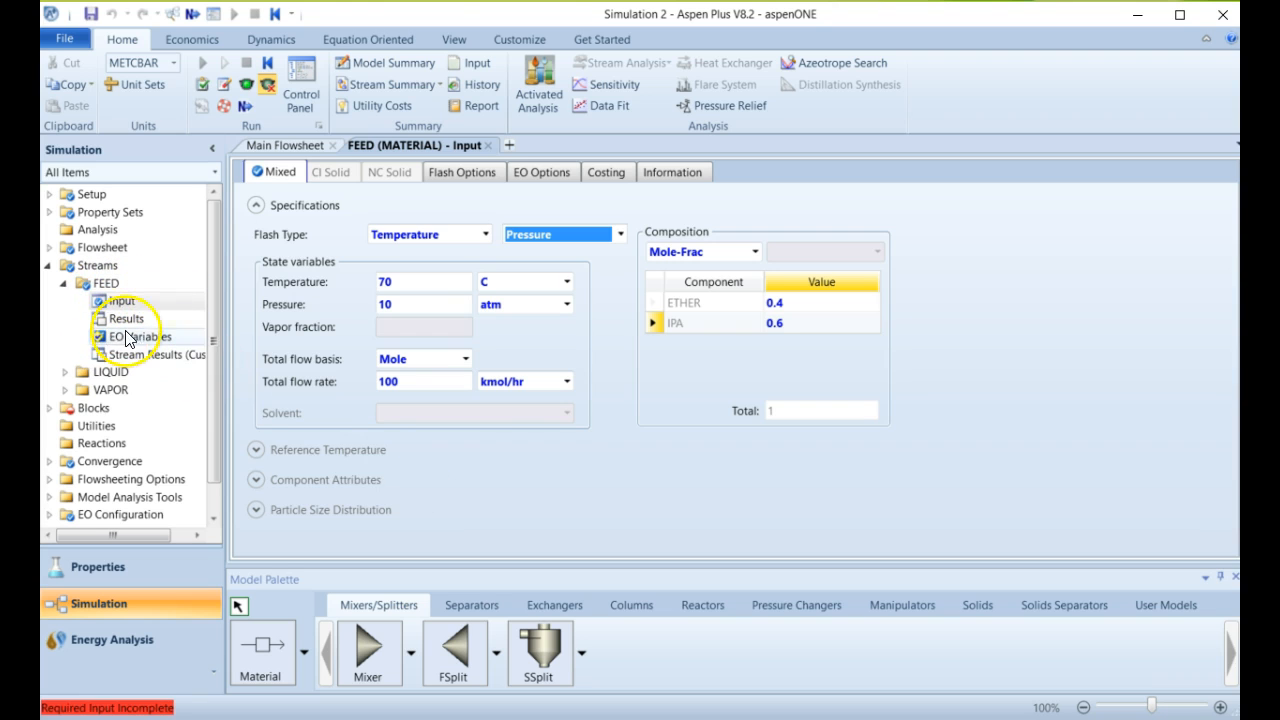
Specify the FLASH block's operating conditions as a temperature of 70 C and a pressure of 1 atm.
left_click(191, 16)
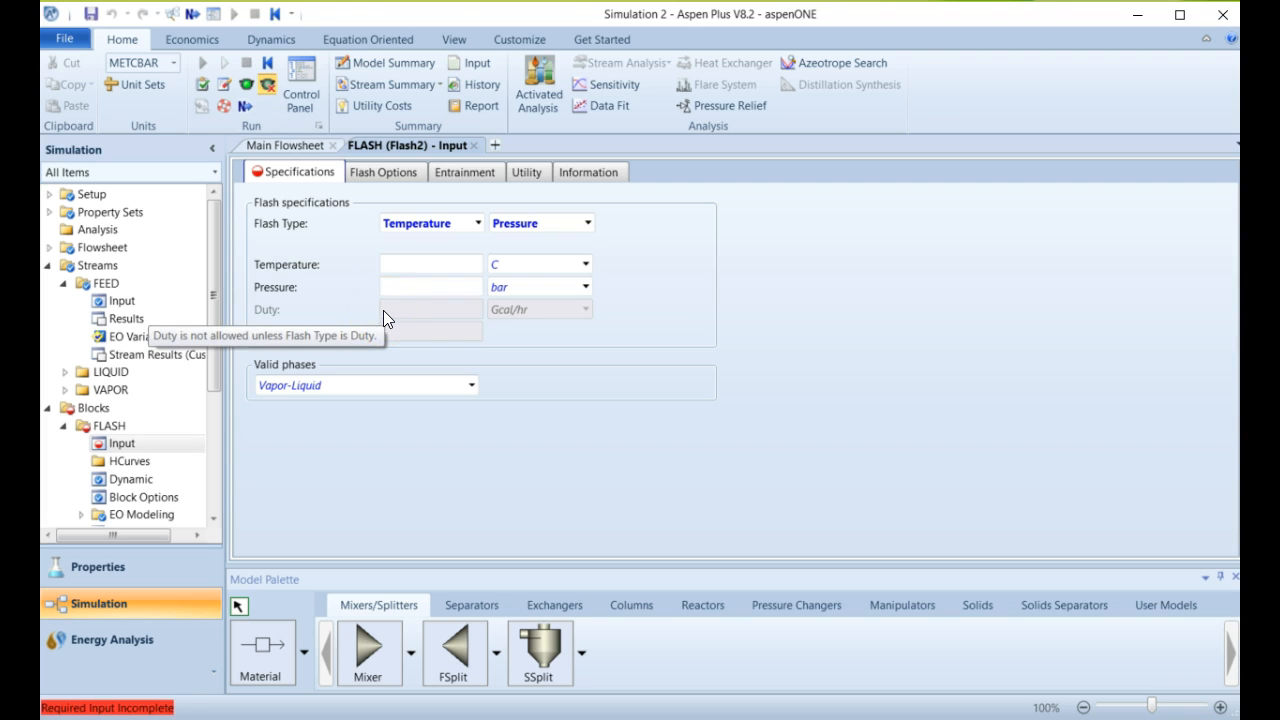
left_click(453, 263)
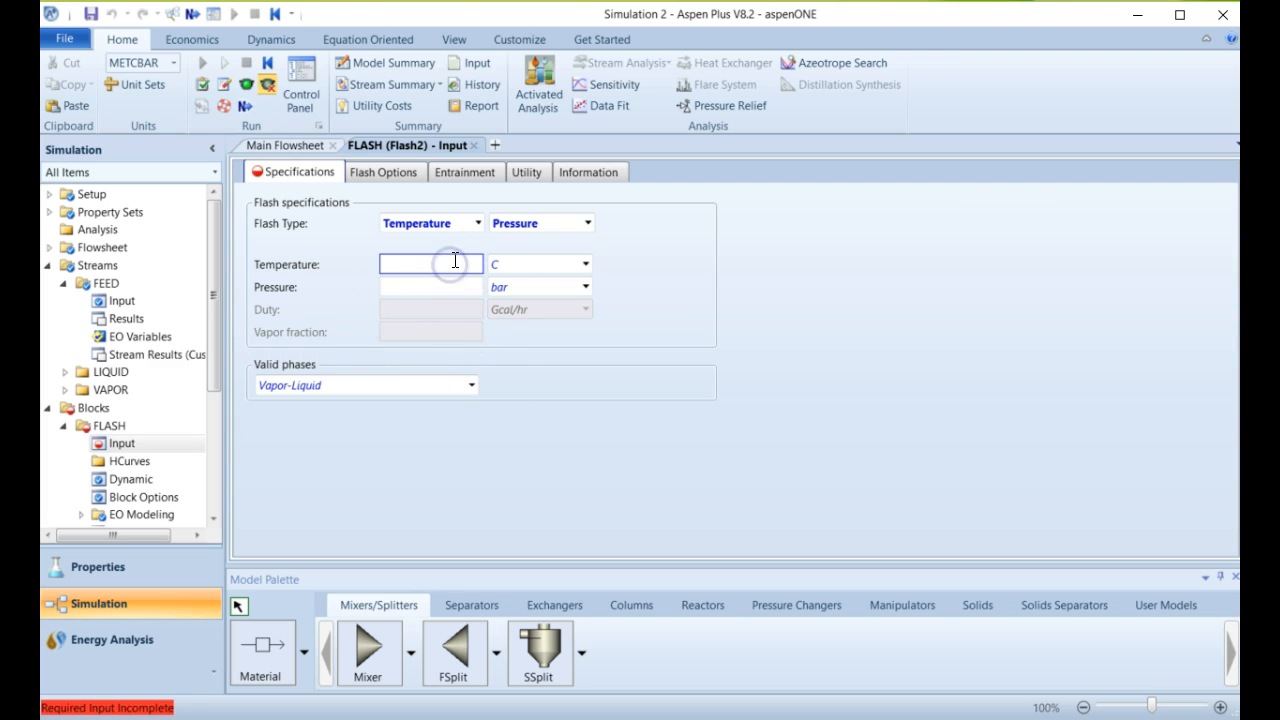
type("70")
left_click(428, 287)
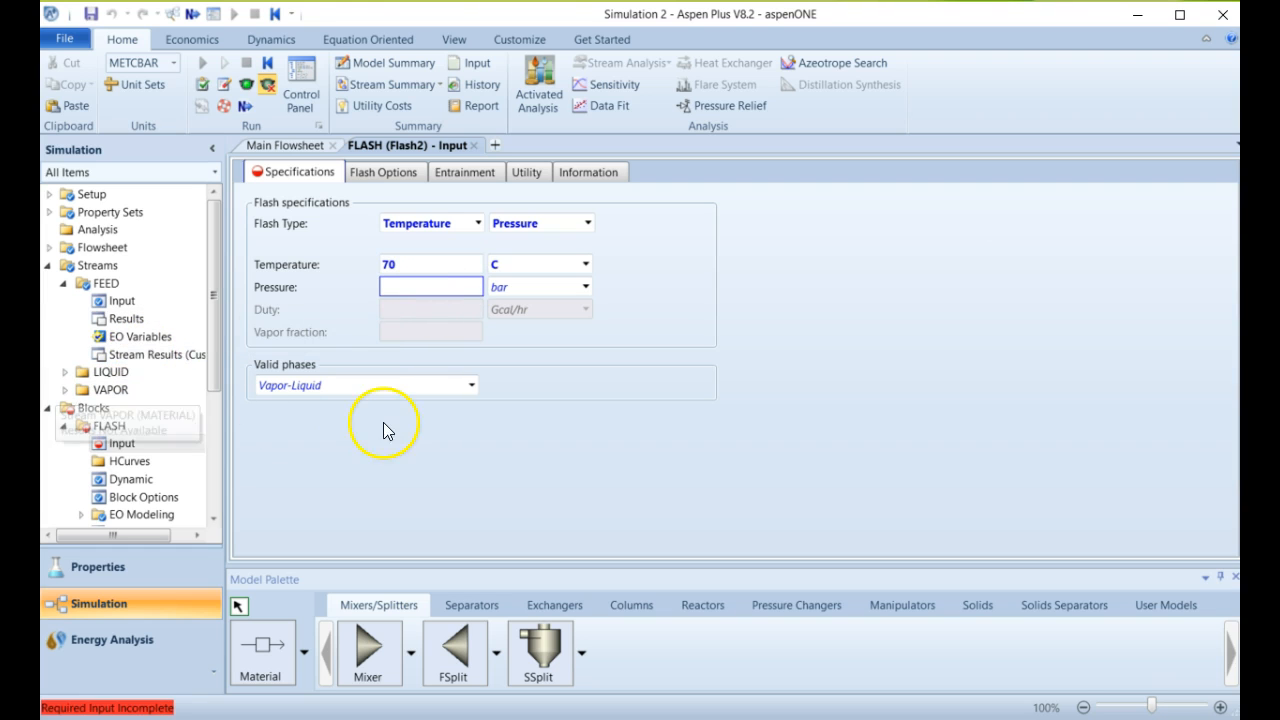
type("1")
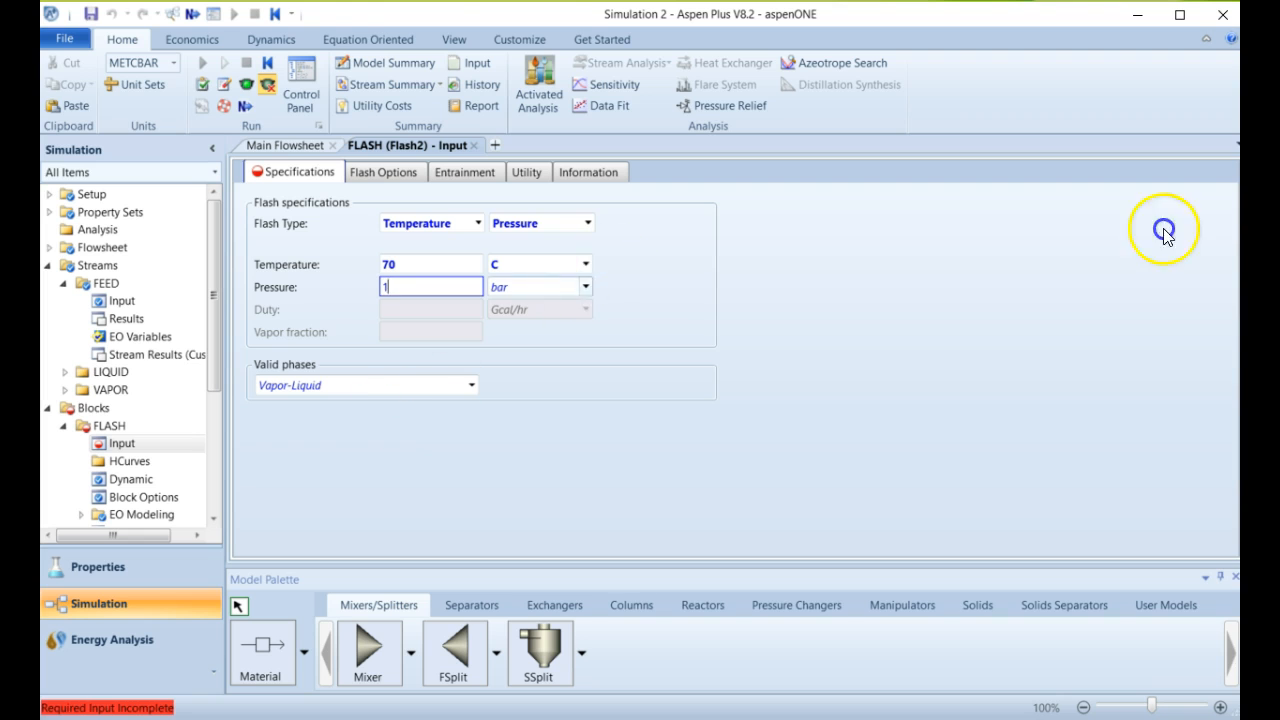
left_click(585, 287)
left_click(541, 308)
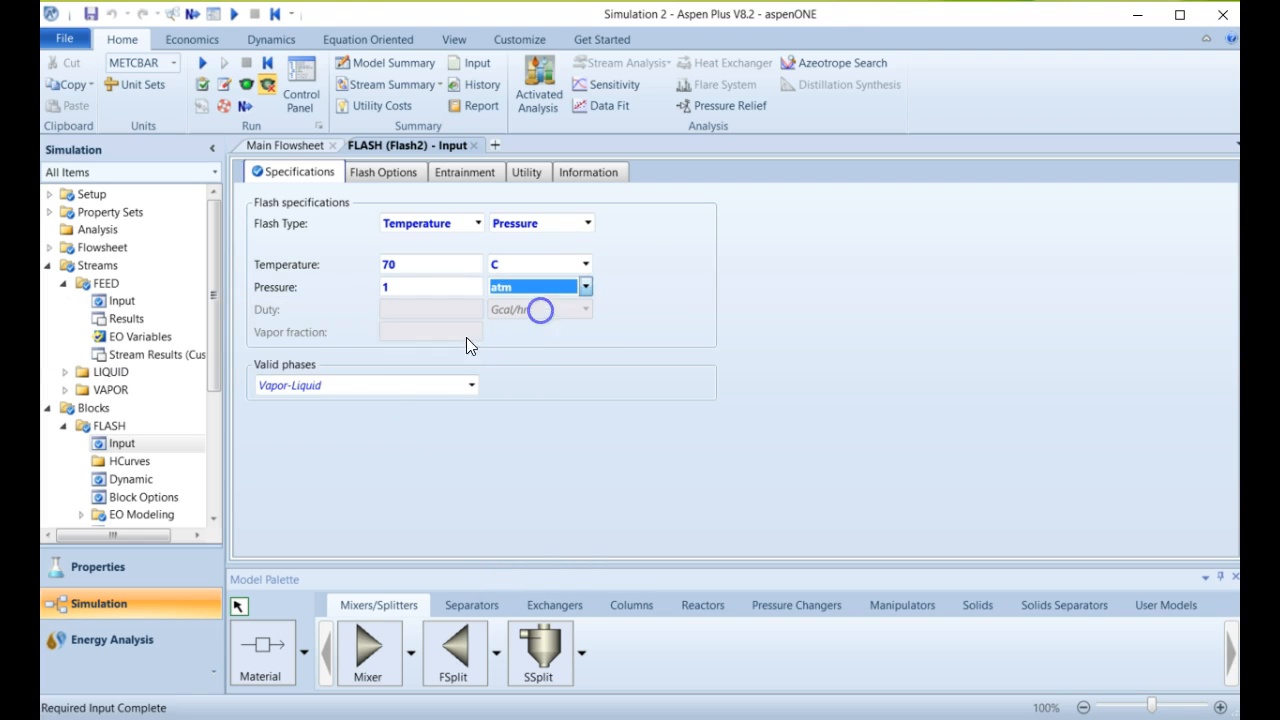
left_click(848, 508)
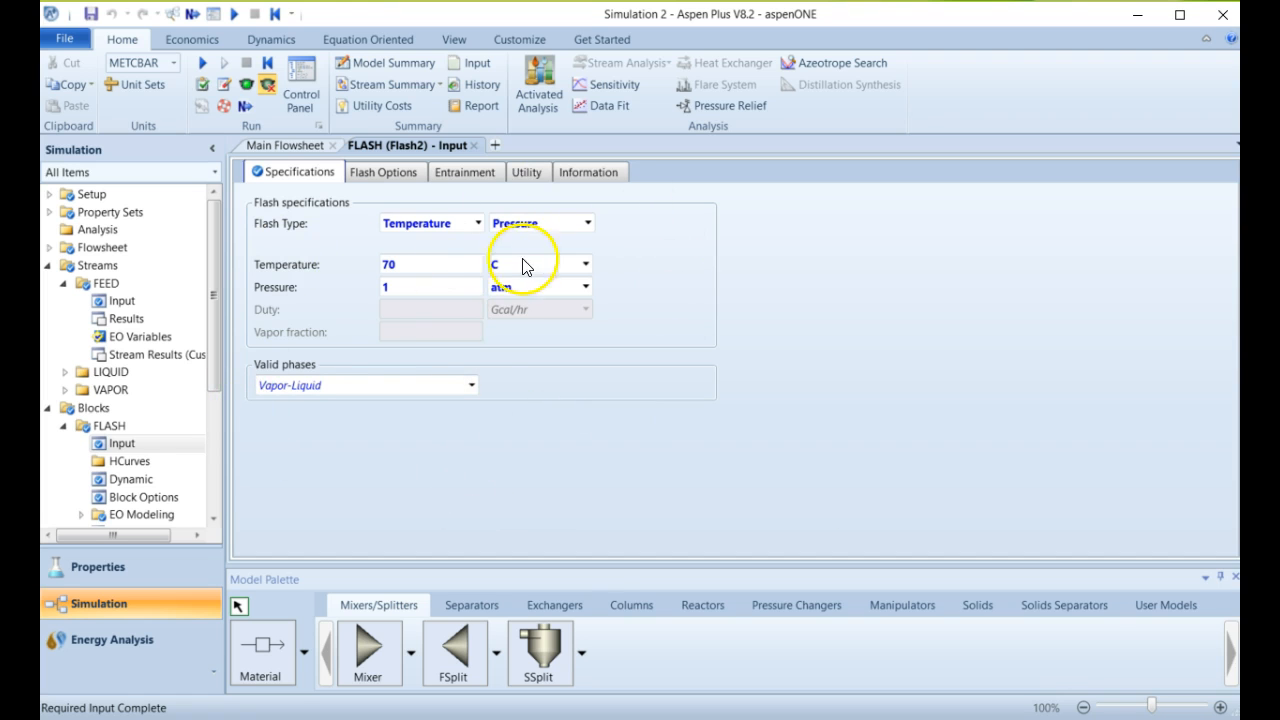
left_click_drag(211, 400, 206, 277)
left_click(192, 15)
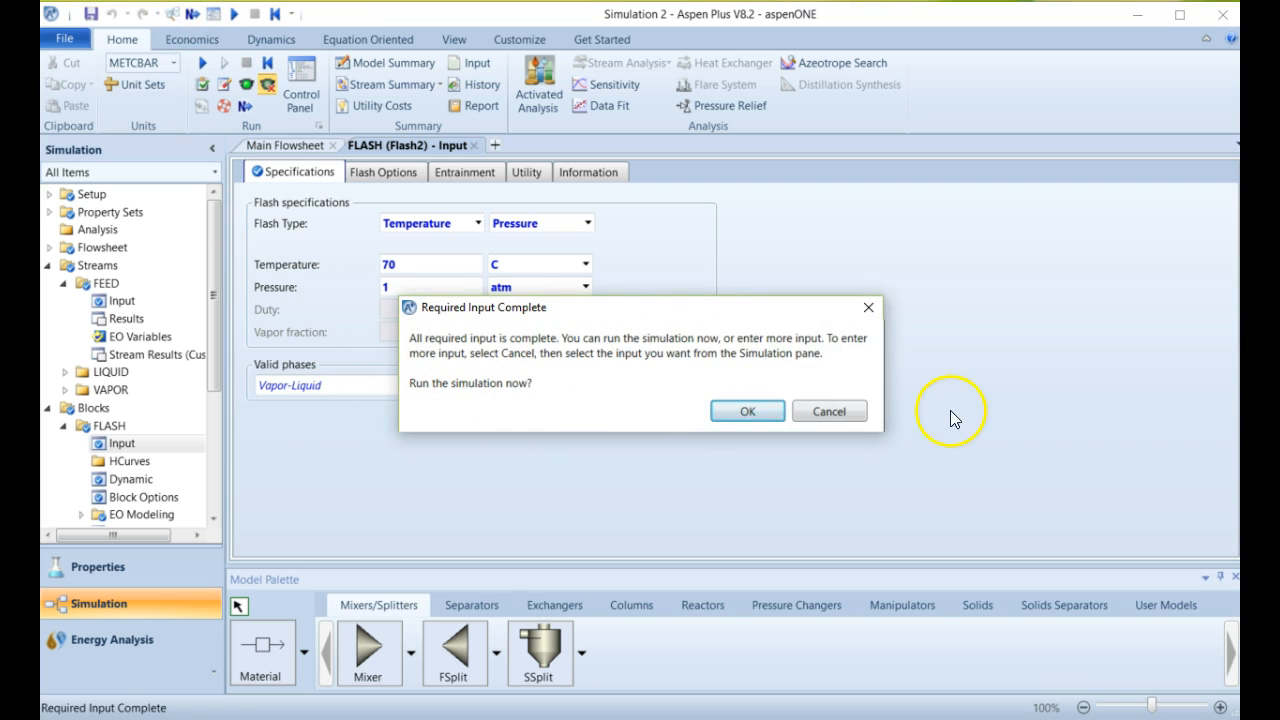
left_click(830, 412)
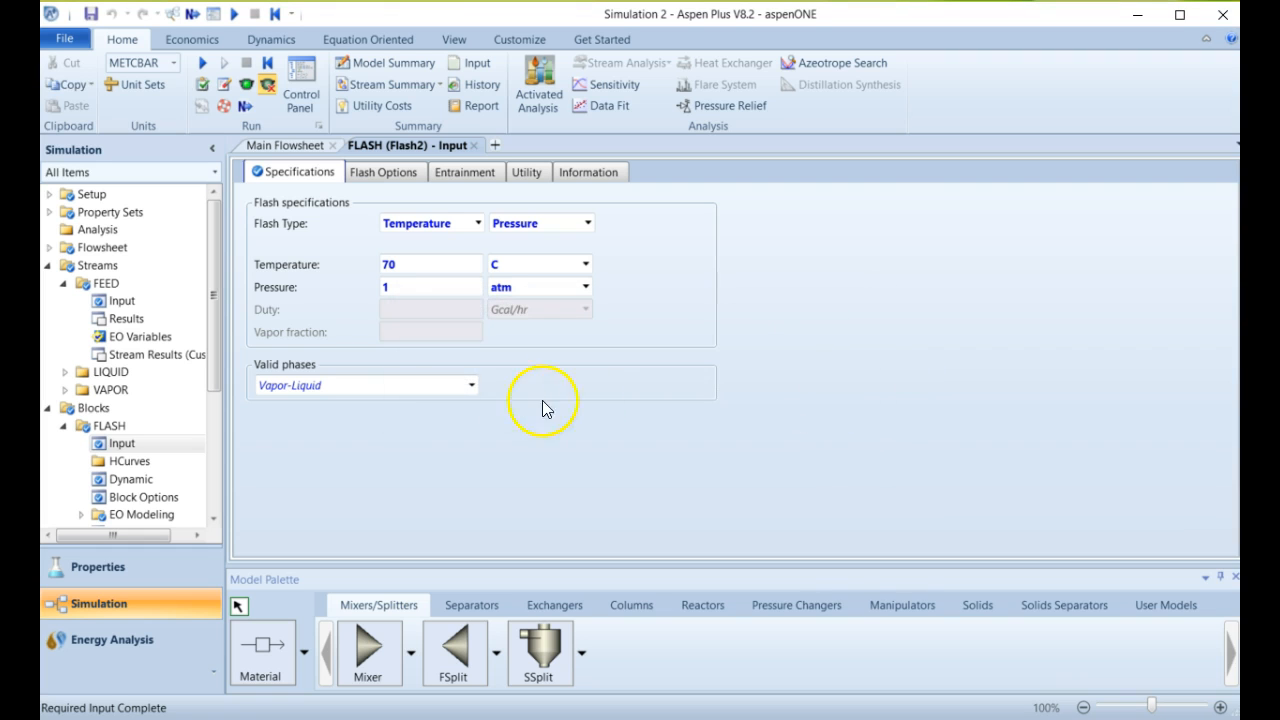
Open the global Setup settings, expand the Setup items and choose METCBAR as the global unit set.
left_click(112, 200)
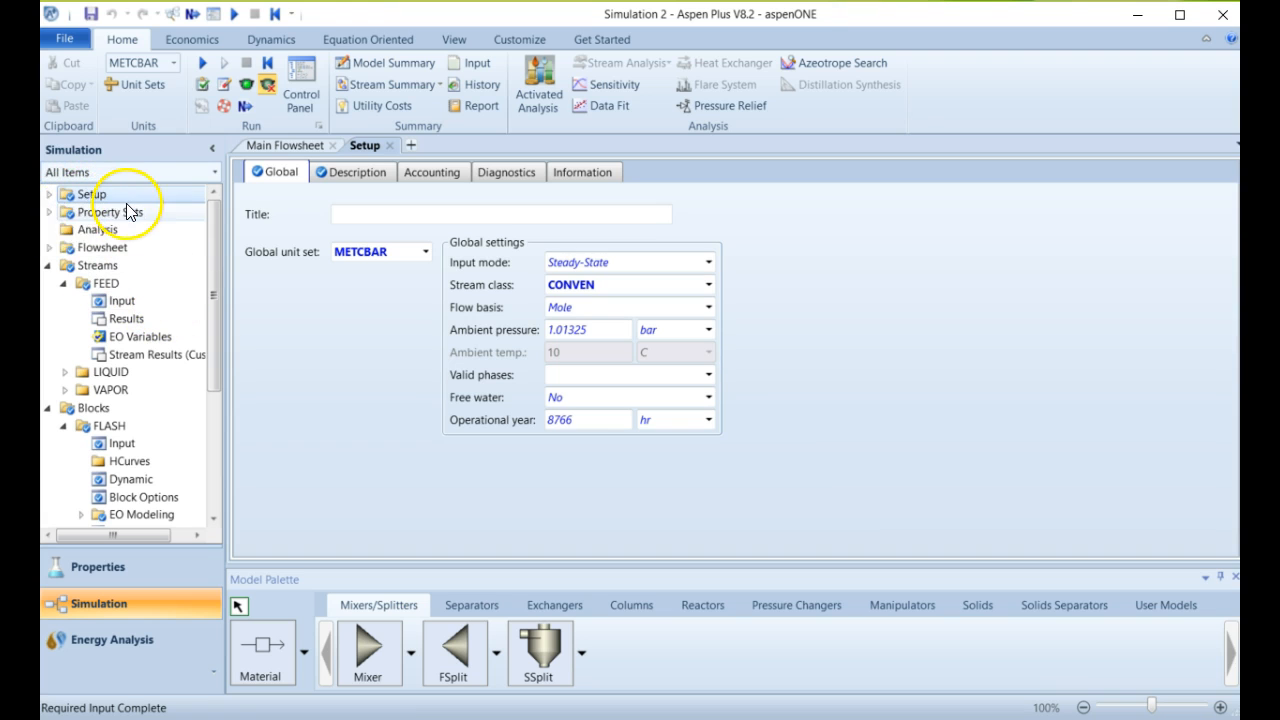
left_click(50, 194)
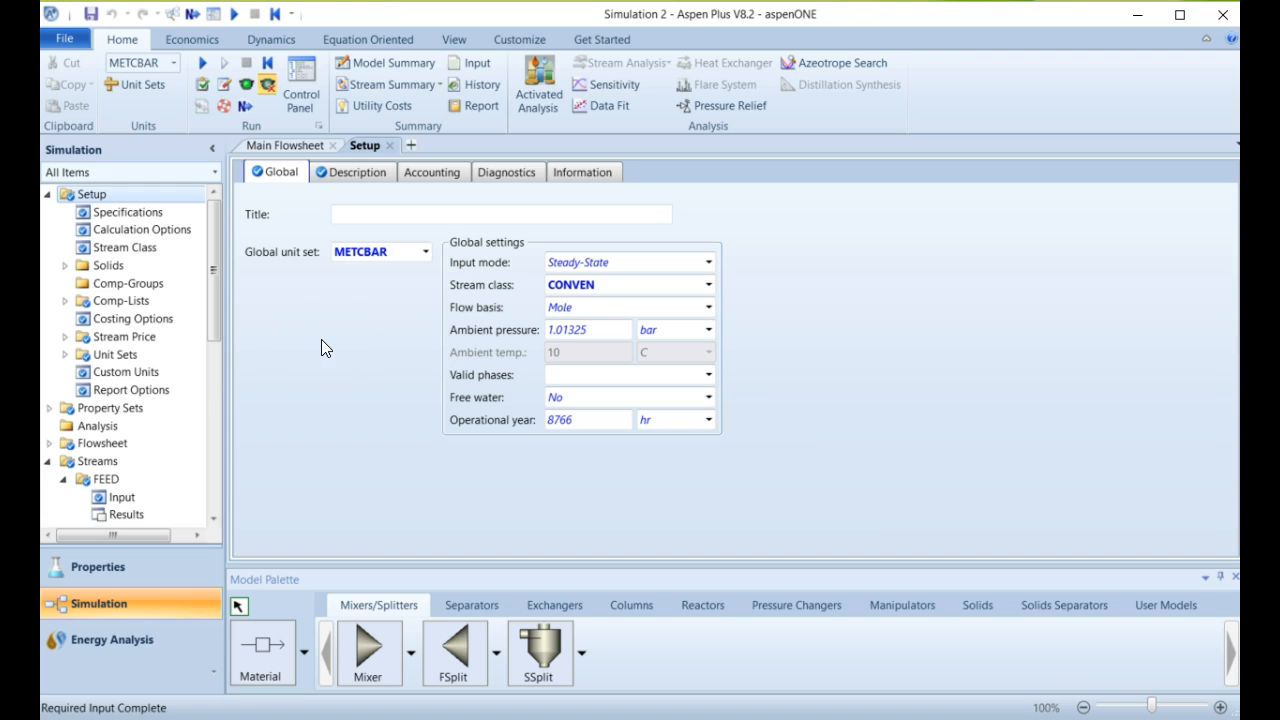
left_click(426, 252)
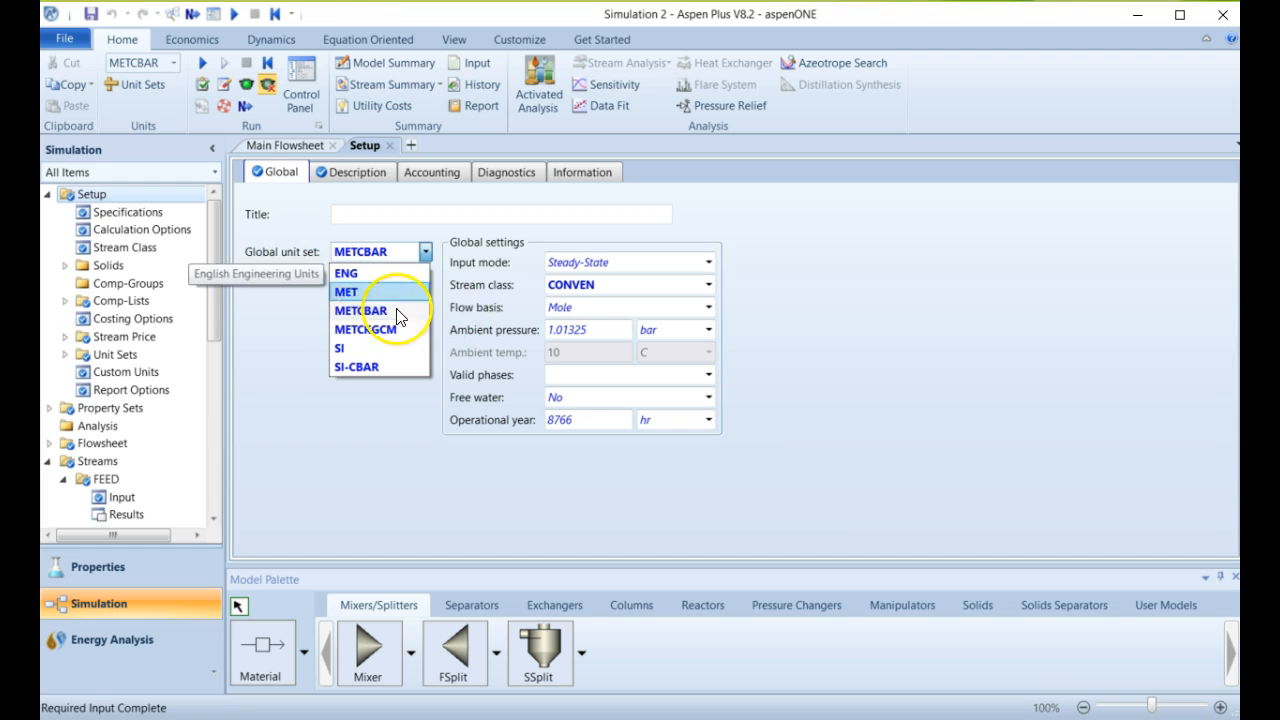
left_click(359, 402)
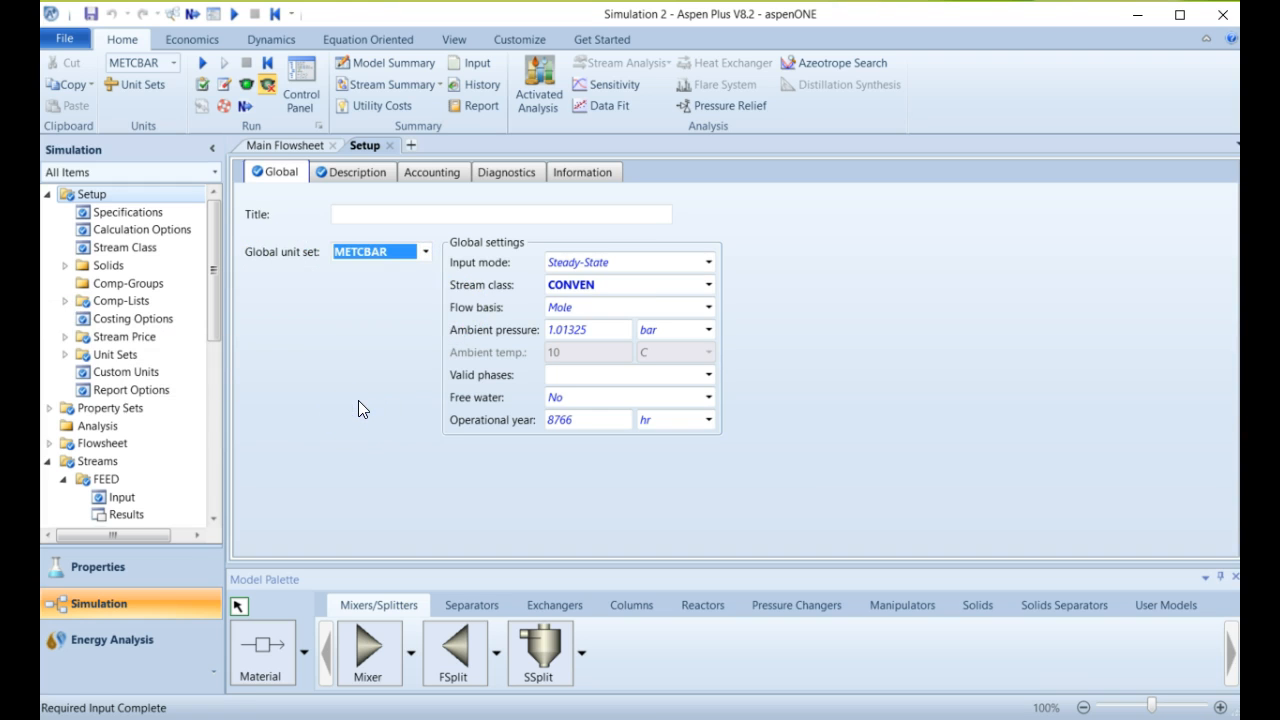
left_click(425, 253)
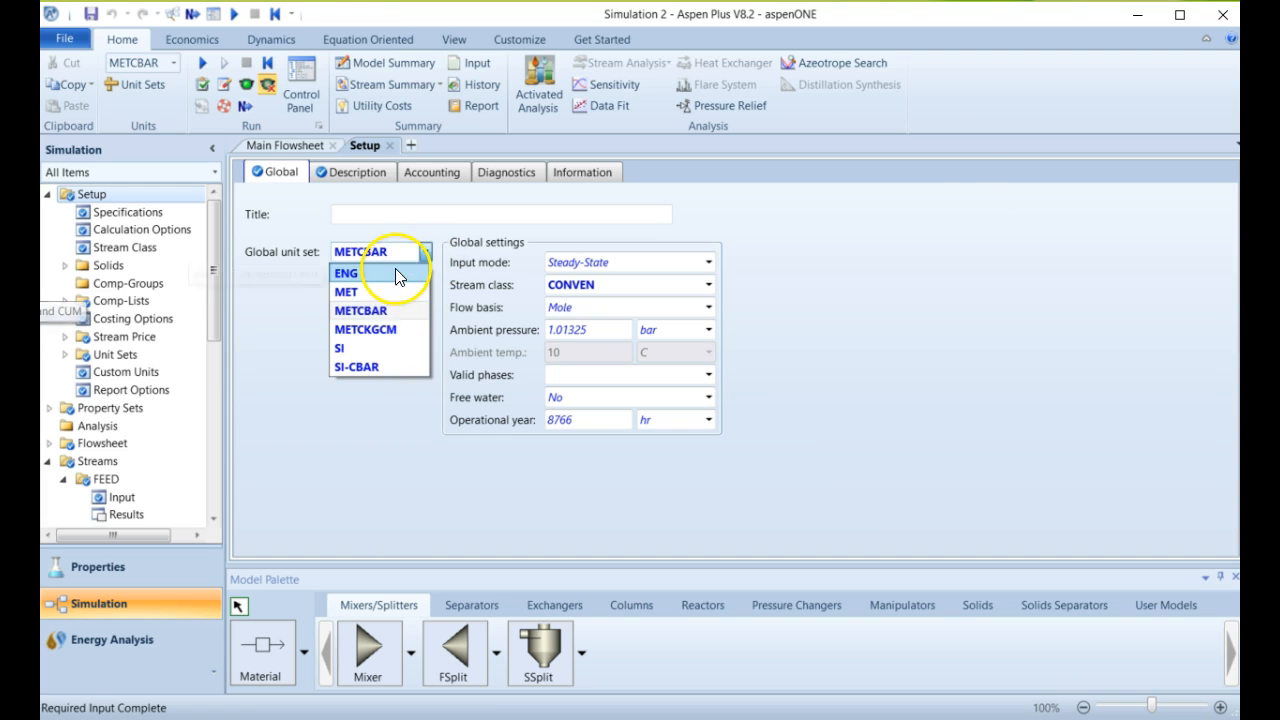
left_click(398, 310)
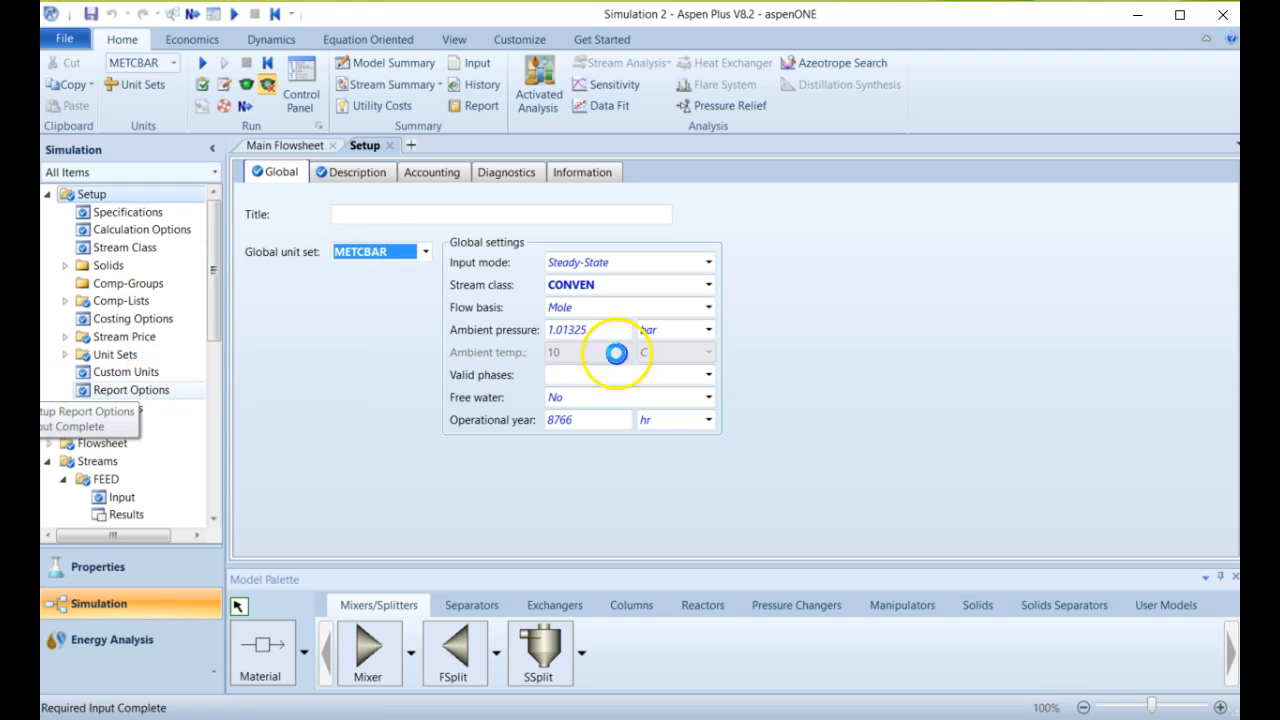
Include the mole fraction basis in the stream report within the Setup report options.
left_click(134, 389)
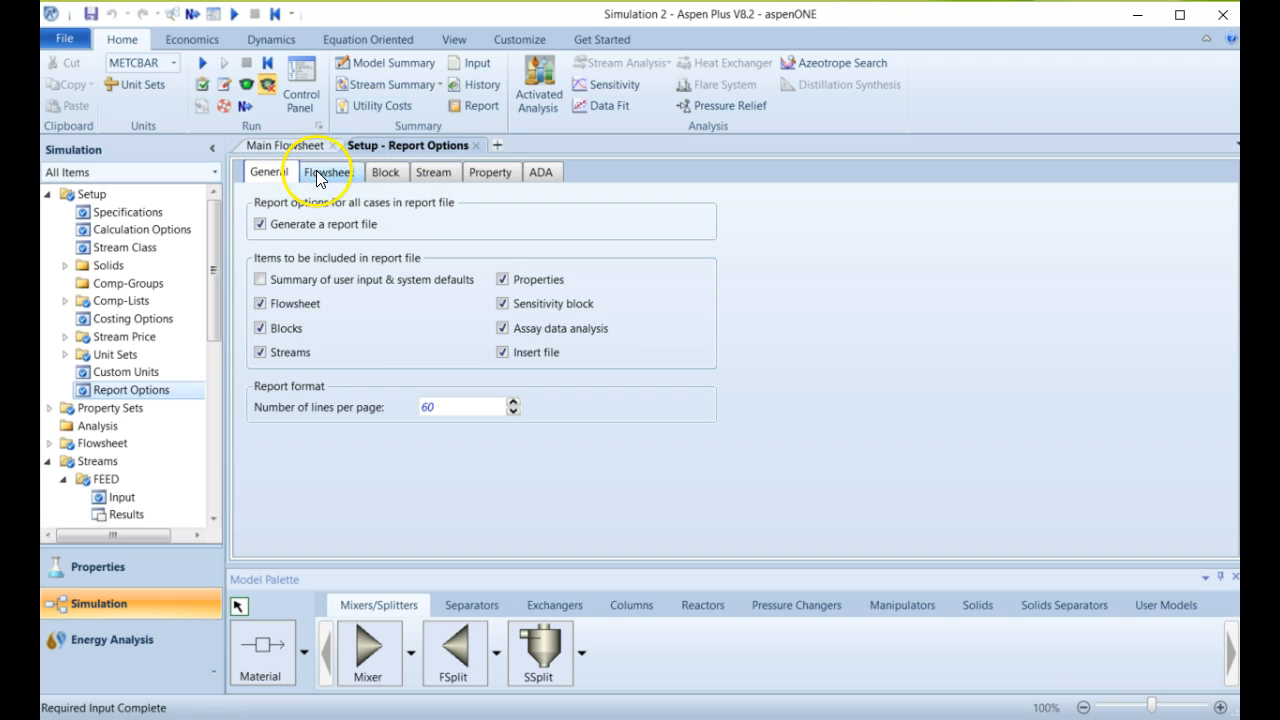
left_click(441, 174)
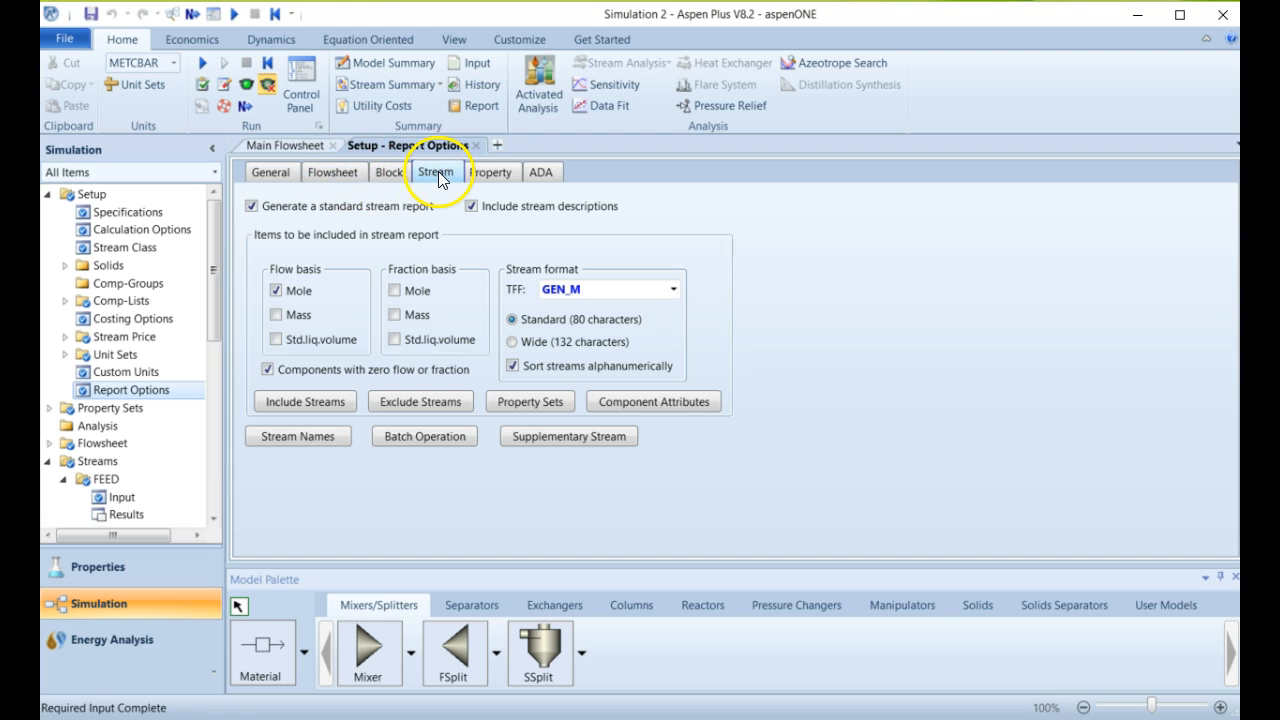
left_click(425, 293)
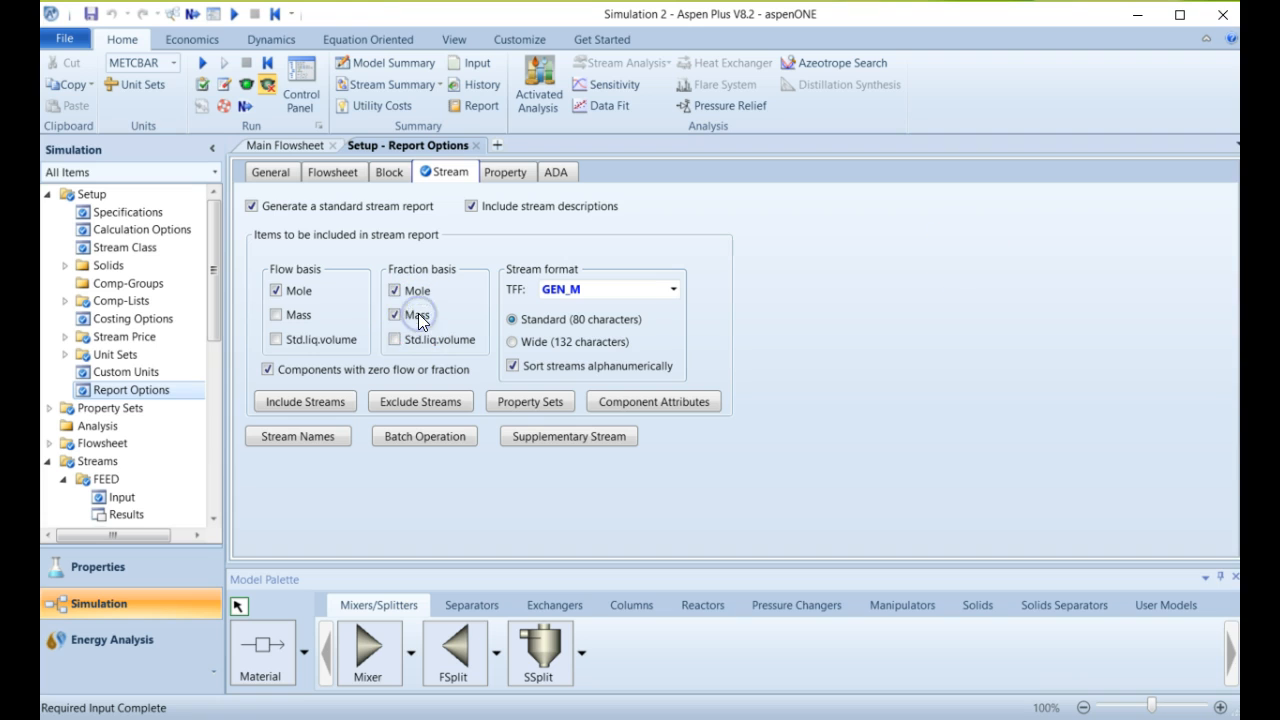
left_click(296, 315)
left_click(296, 315)
Add the THERMAL and TXPORT property sets to the stream report.
left_click(533, 401)
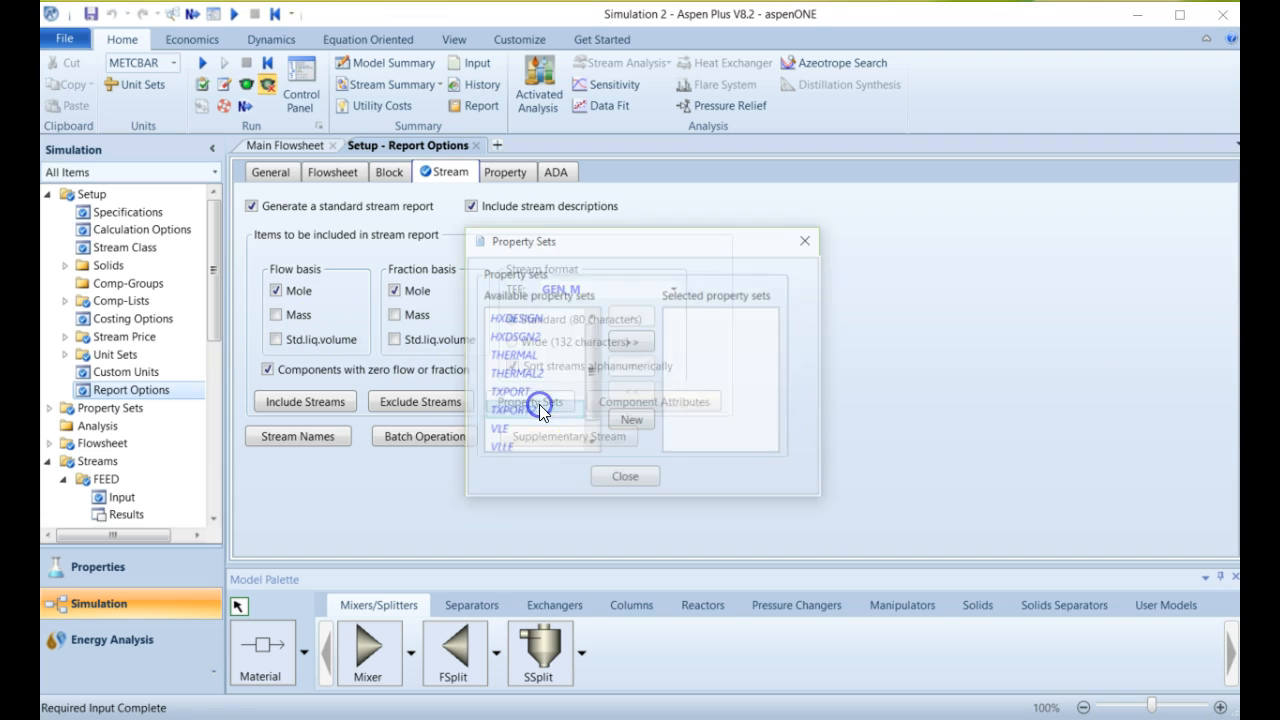
left_click_drag(590, 385, 600, 430)
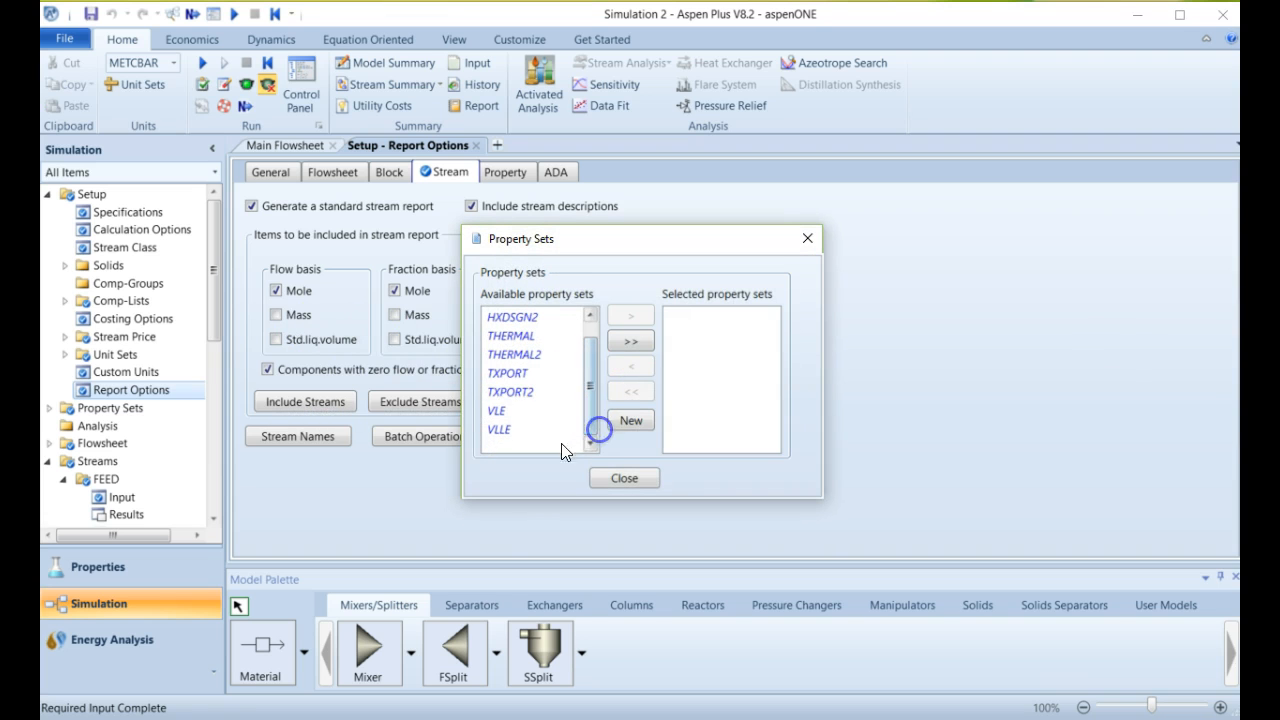
left_click(543, 413)
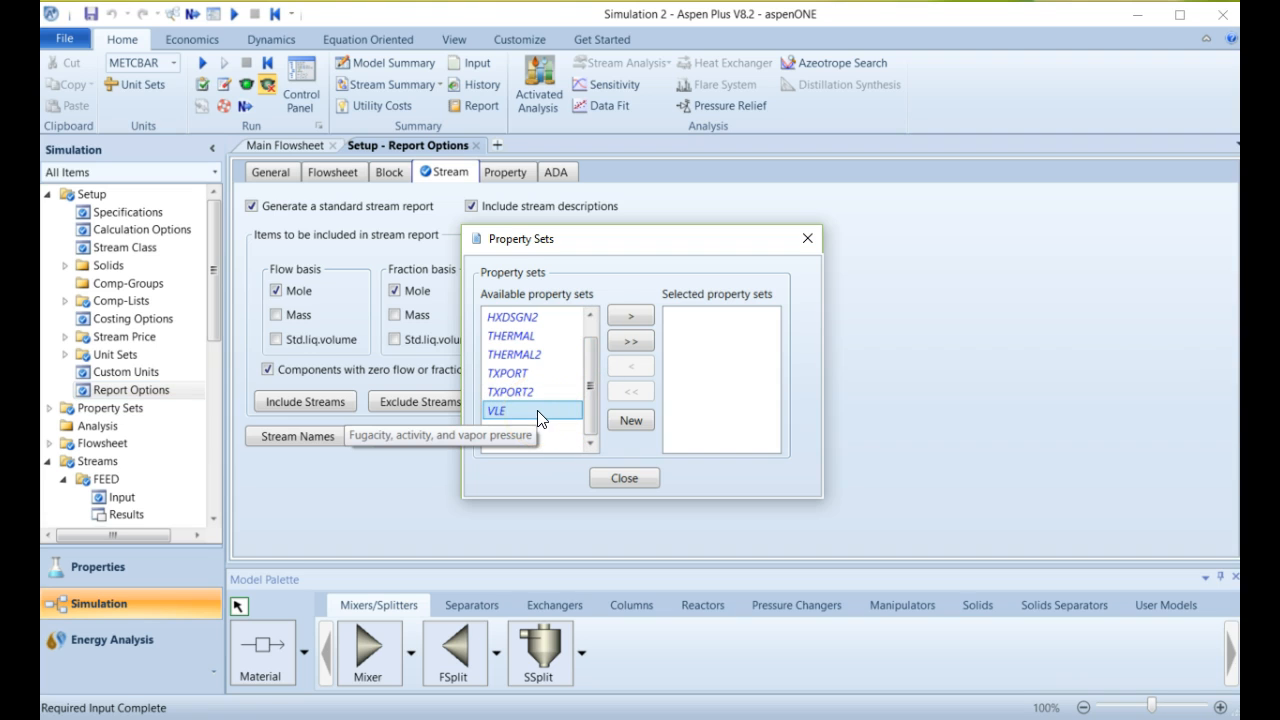
left_click_drag(589, 397, 555, 357)
left_click(552, 356)
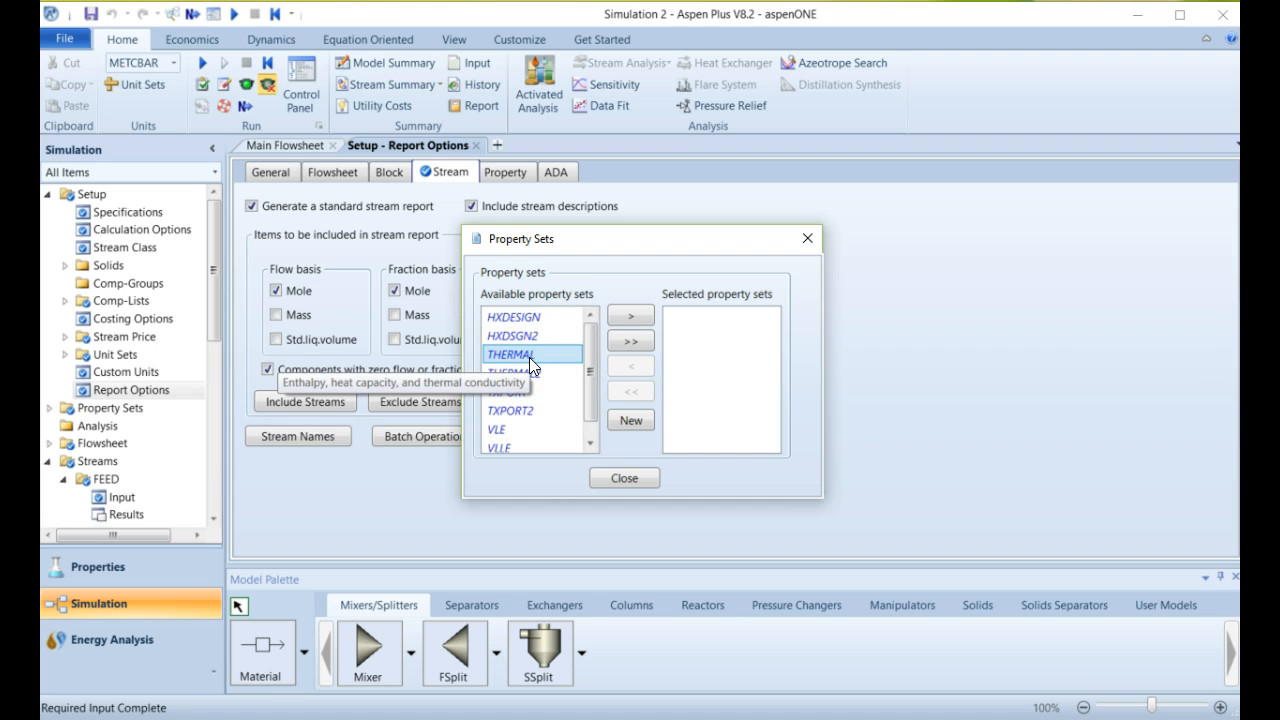
left_click(631, 316)
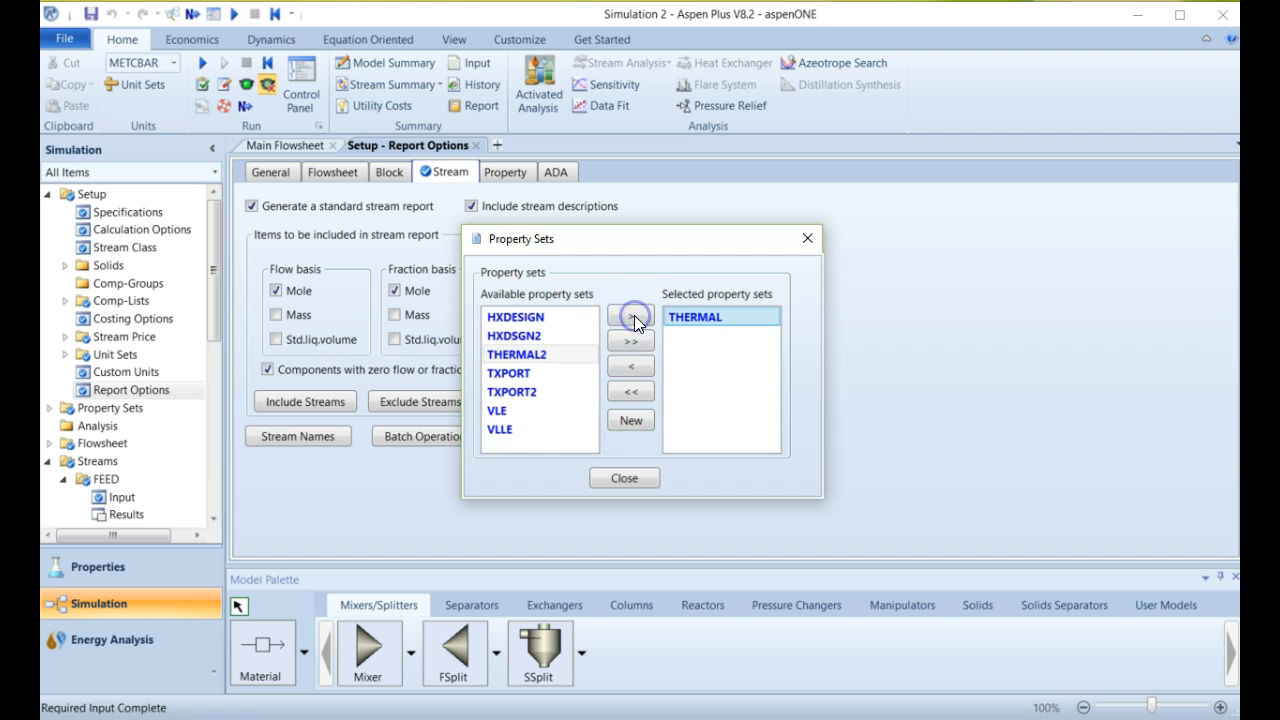
left_click(528, 378)
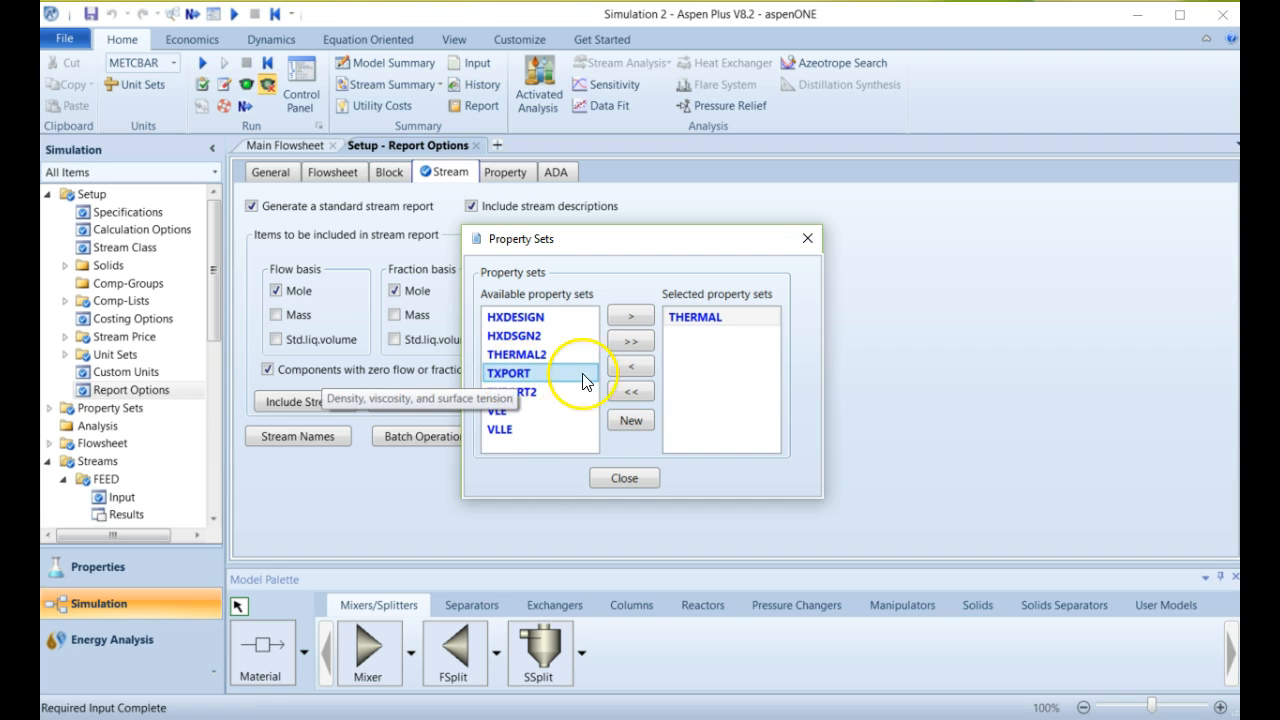
left_click(631, 315)
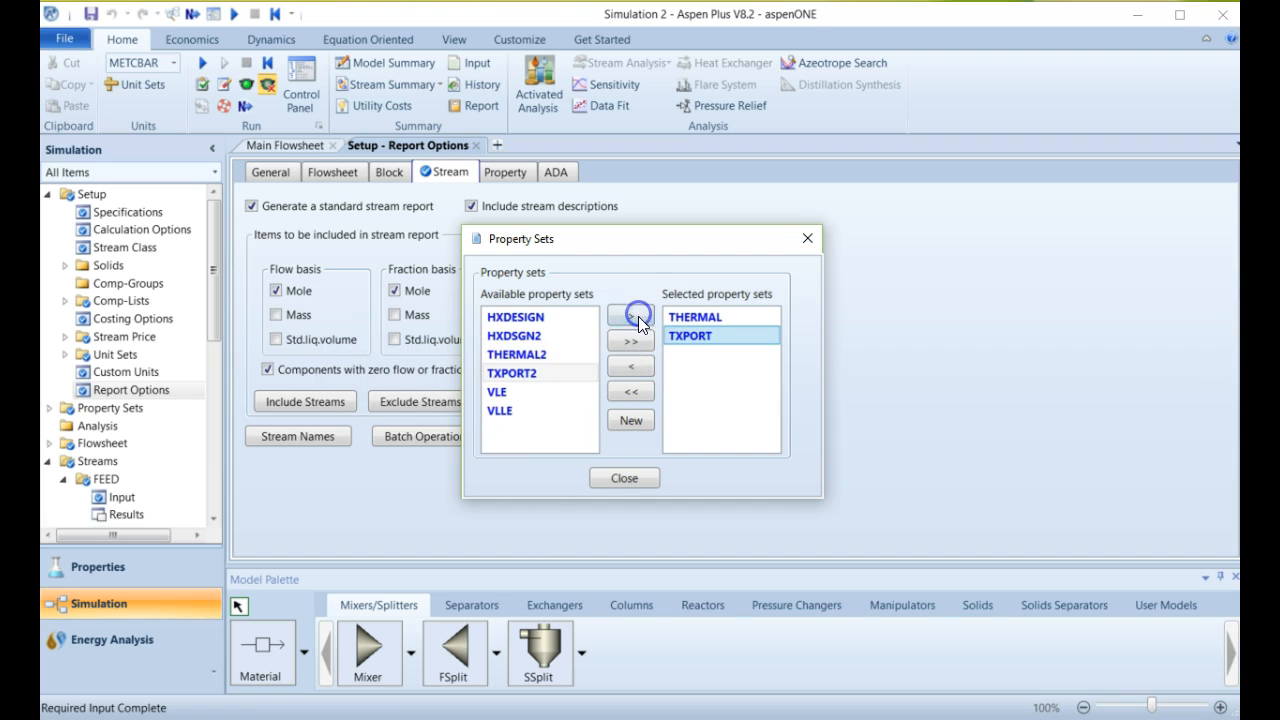
left_click(609, 476)
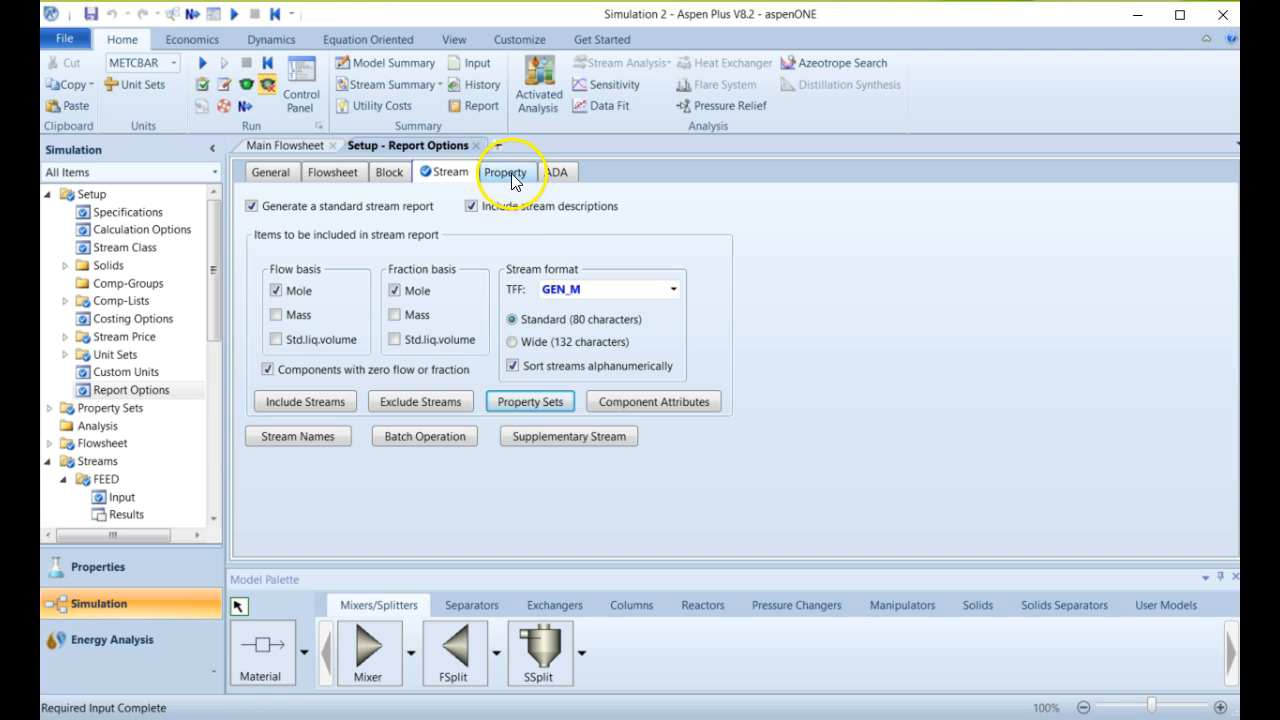
Try including component balances in the block reports.
left_click(389, 172)
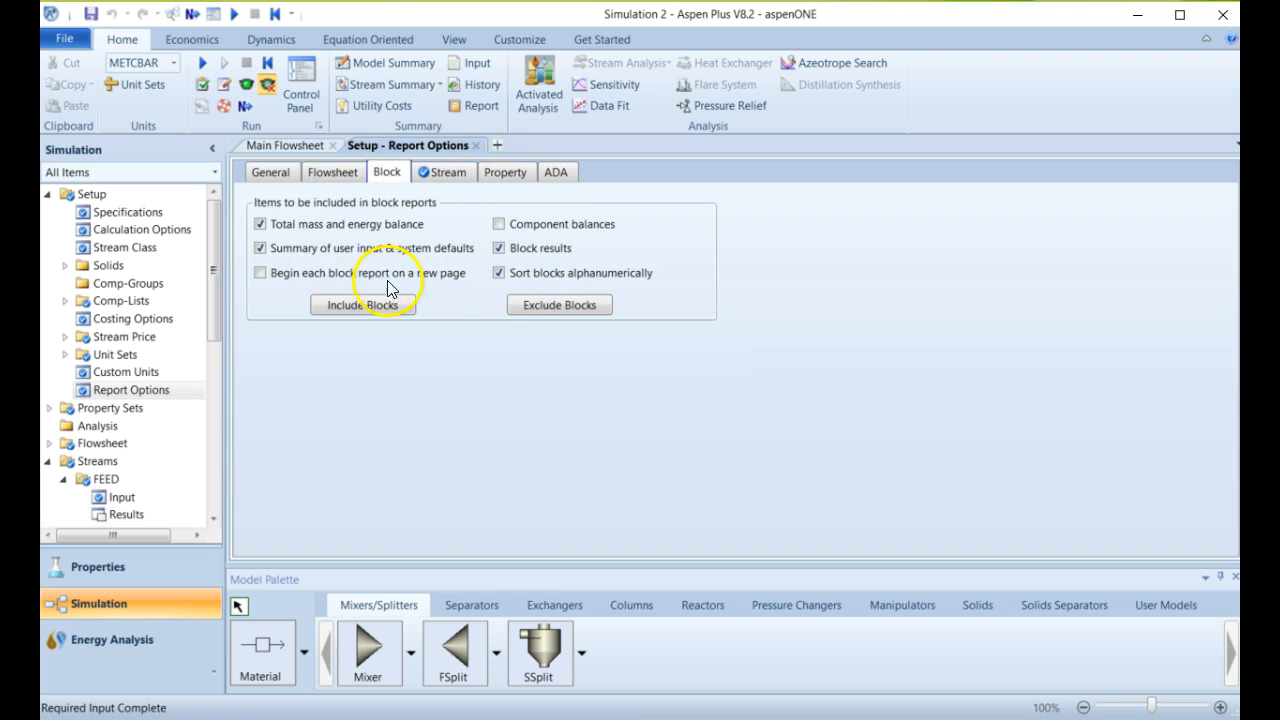
left_click(550, 226)
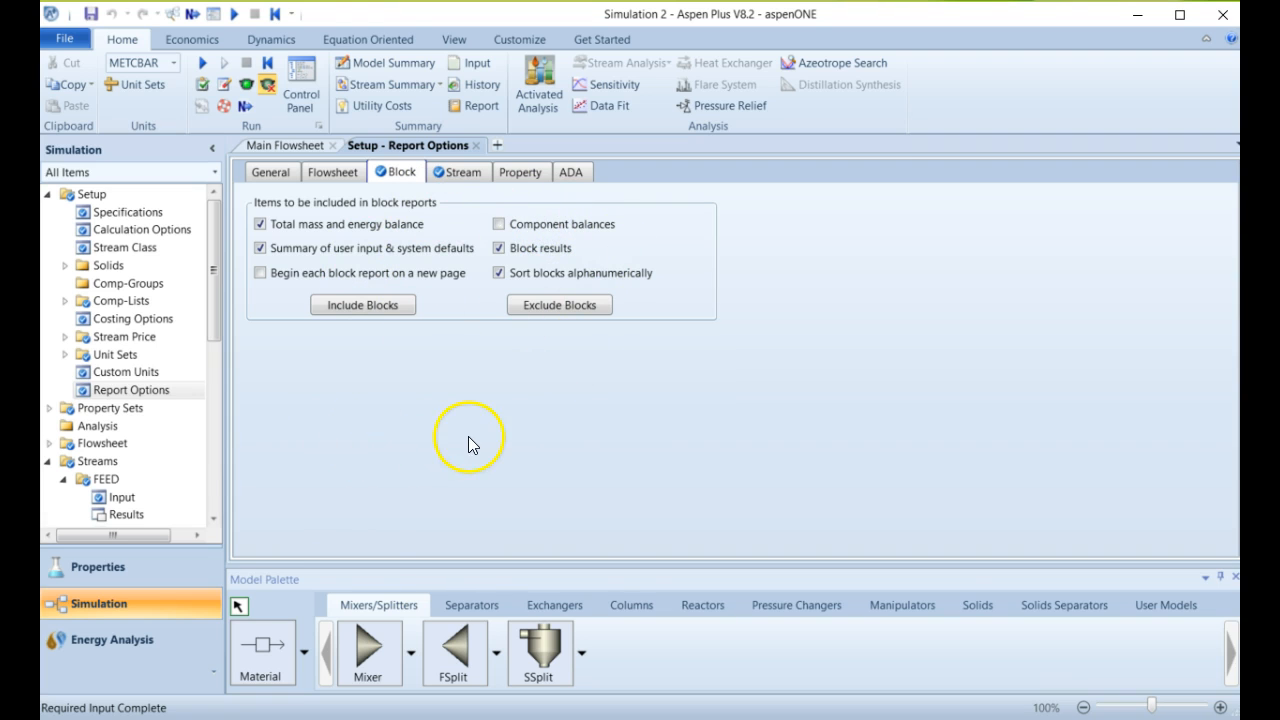
Run the simulation and cancel the Economic Evaluation V8.0 configuration.
left_click(213, 442)
left_click_drag(213, 442, 217, 243)
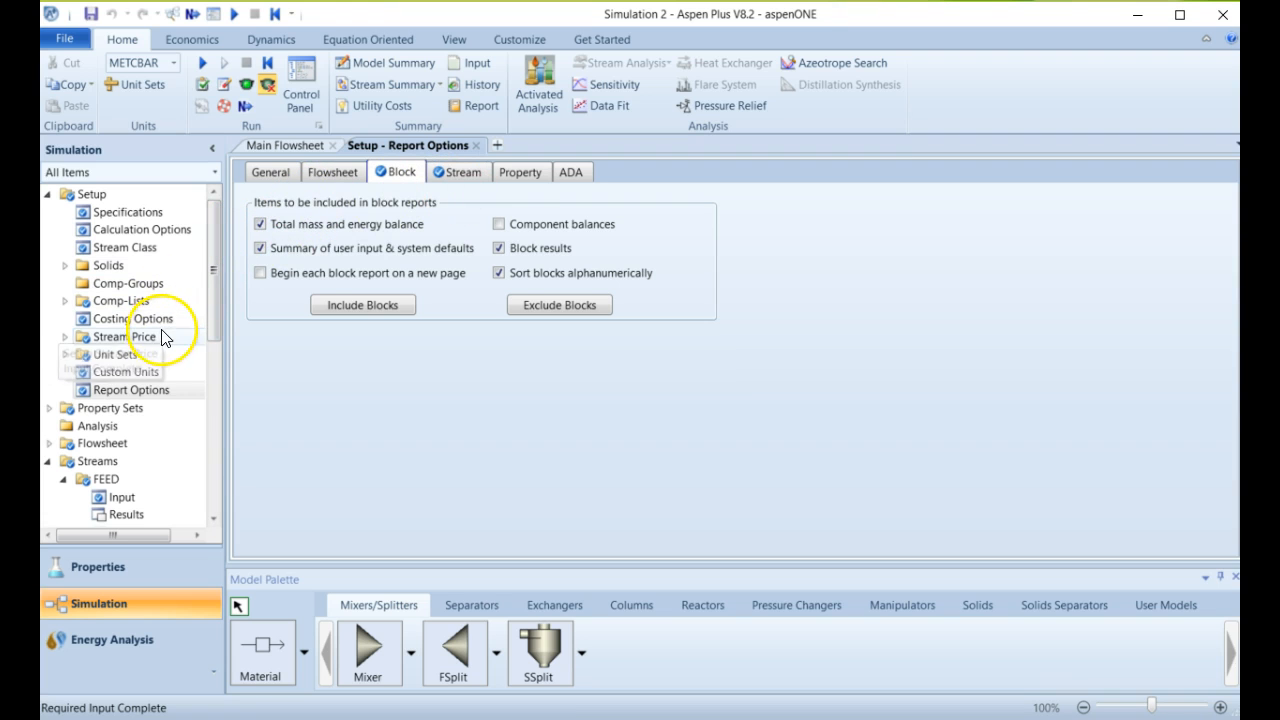
scroll(214, 434, "down", 10)
left_click_drag(214, 434, 171, 286)
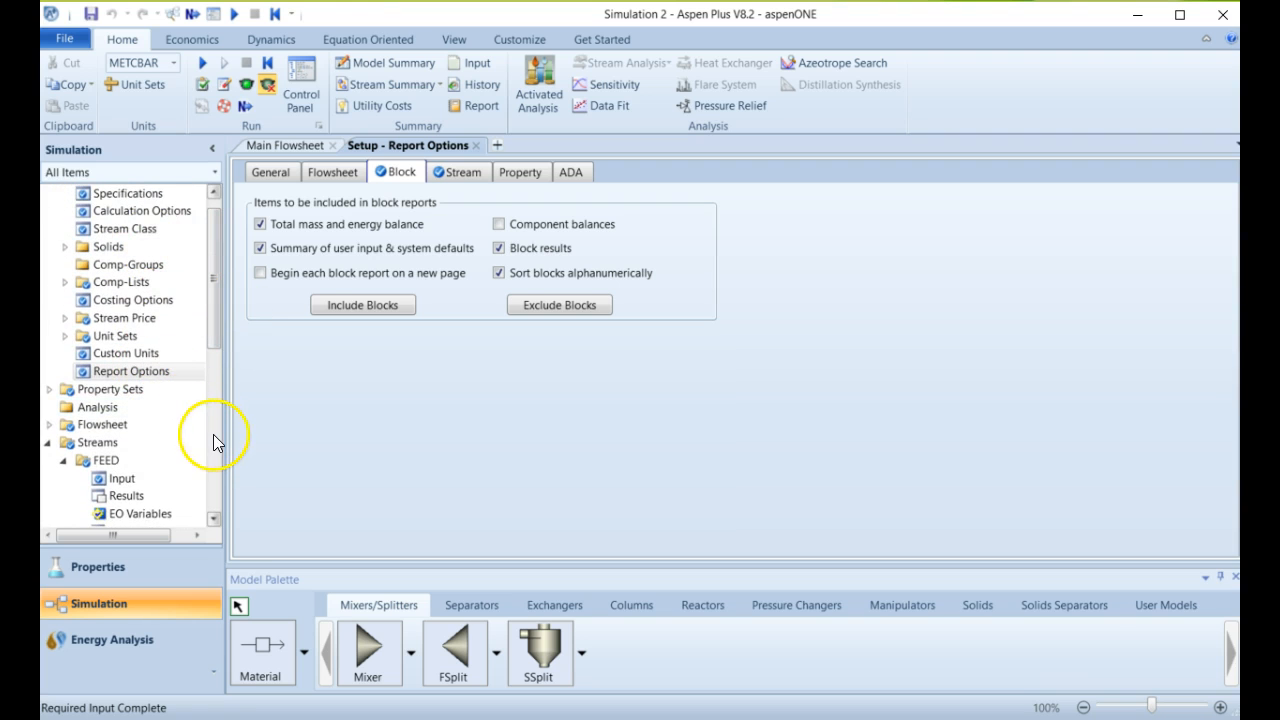
scroll(213, 434, "down", 8)
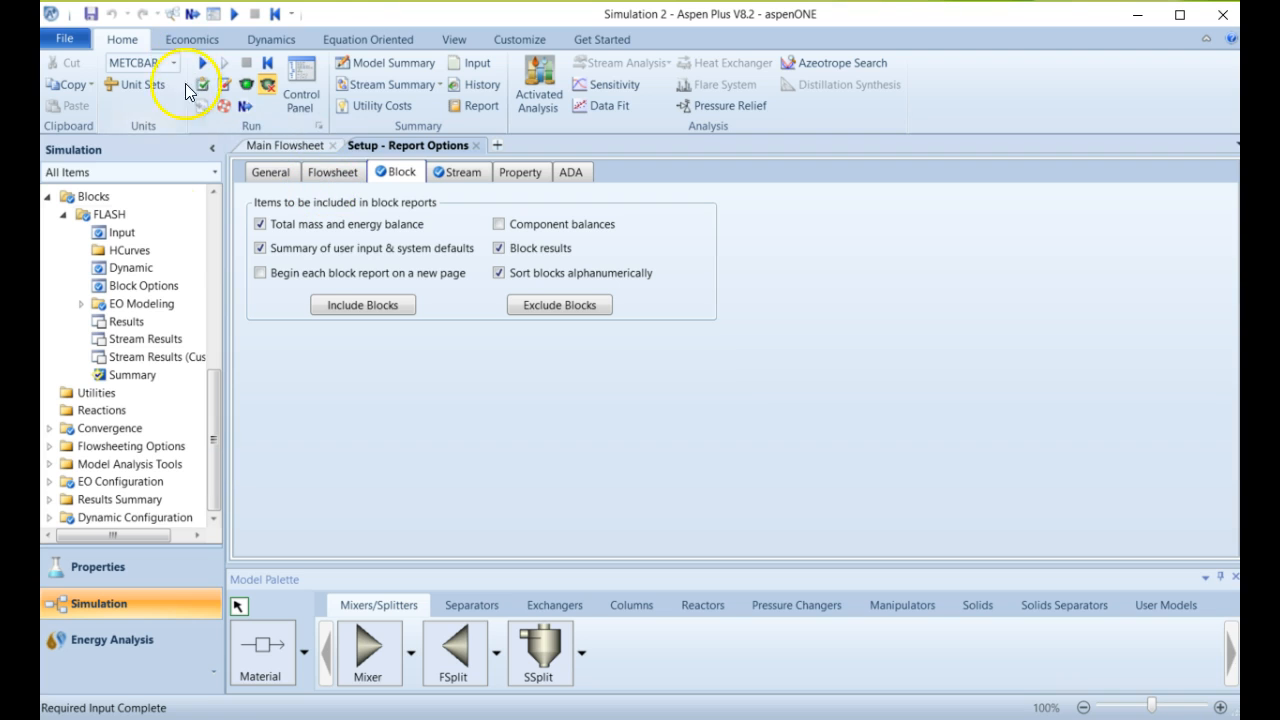
left_click(238, 16)
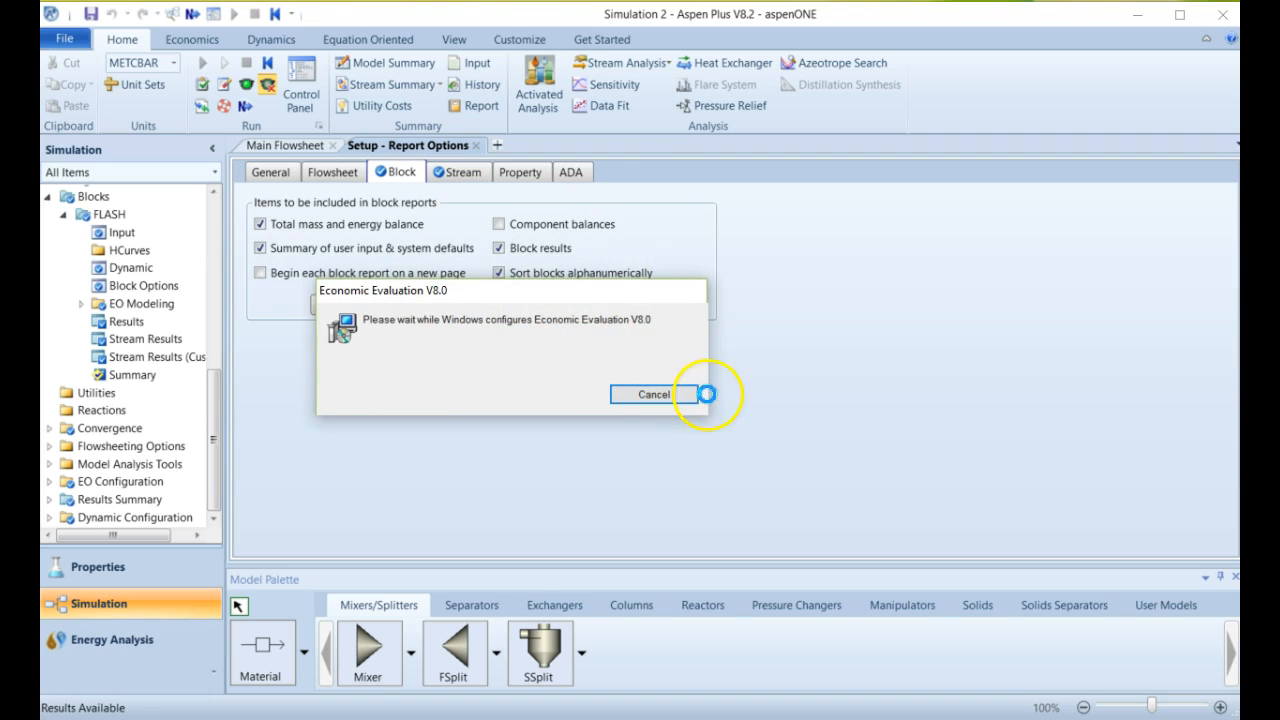
left_click(668, 400)
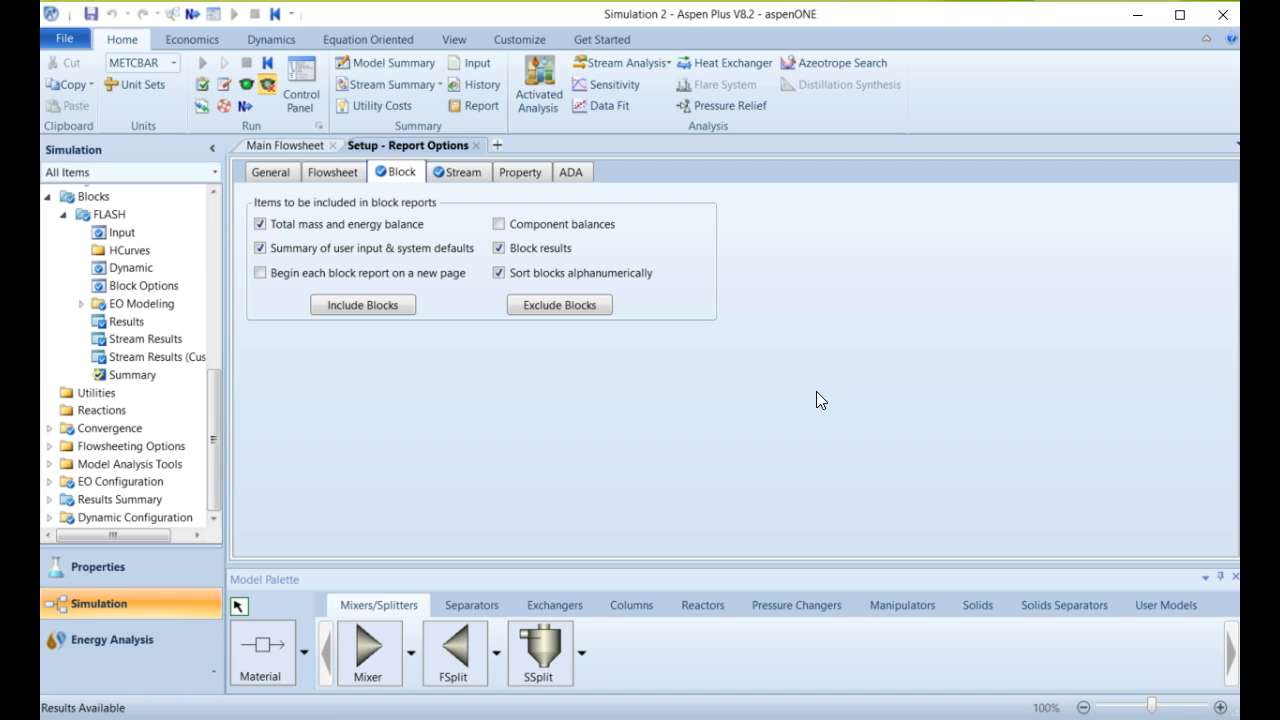
left_click(701, 391)
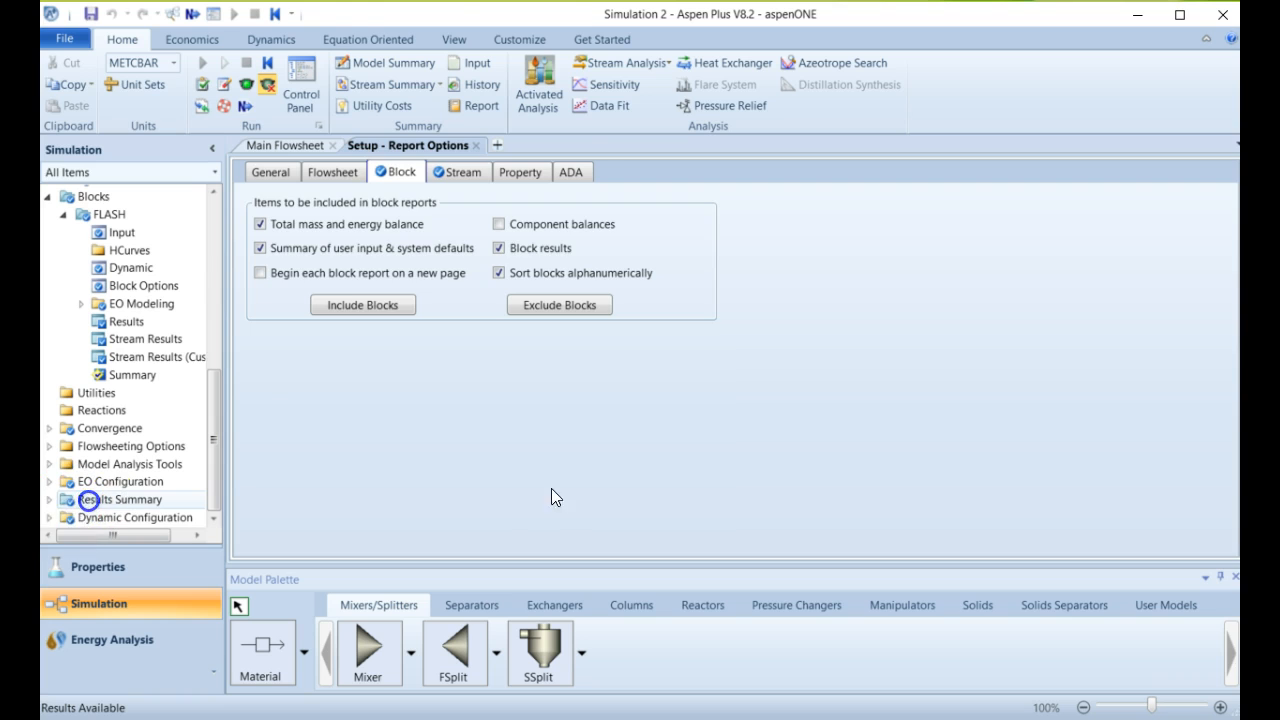
Open the Results Summary and review the run status of the completed simulation.
double_click(119, 499)
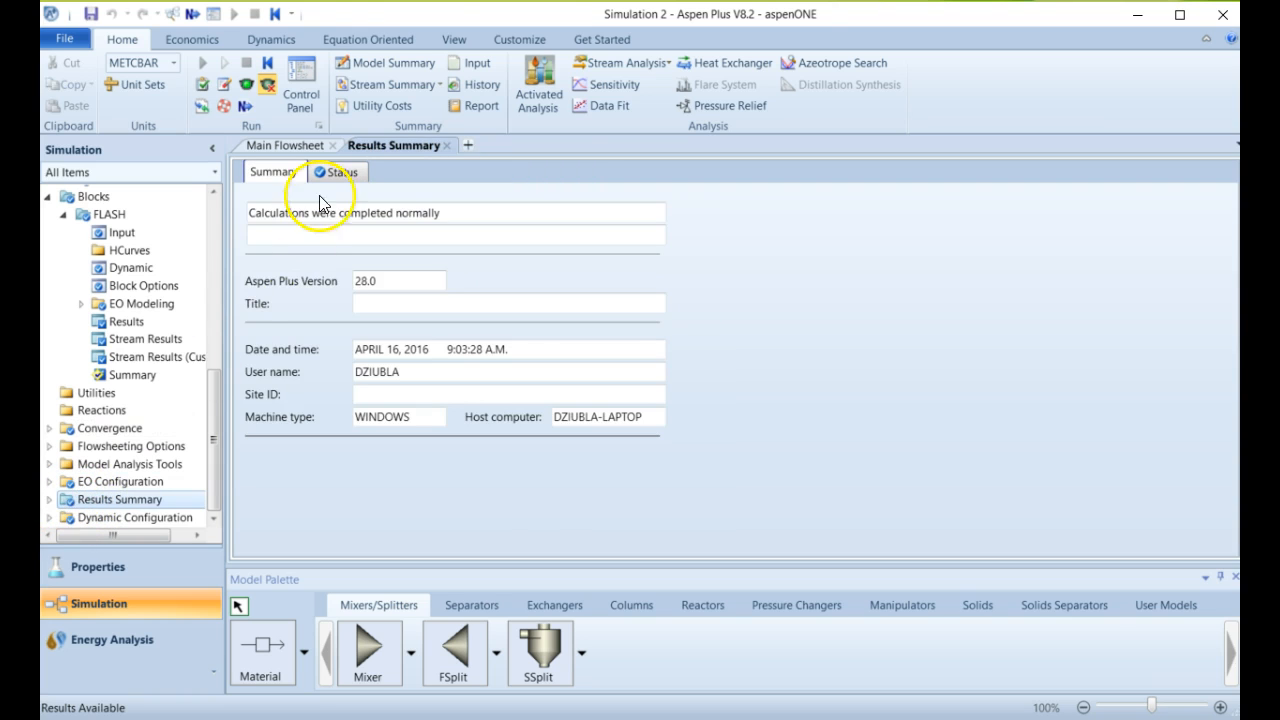
left_click(335, 173)
left_click(287, 172)
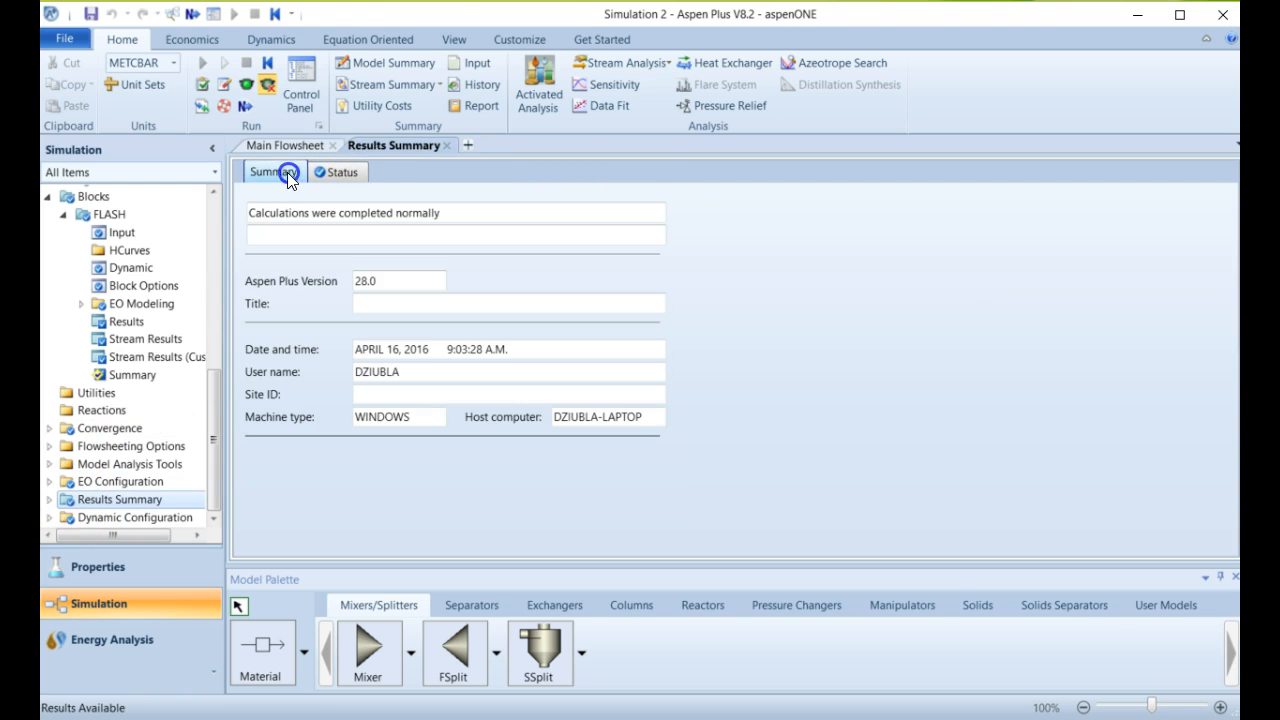
left_click(48, 499)
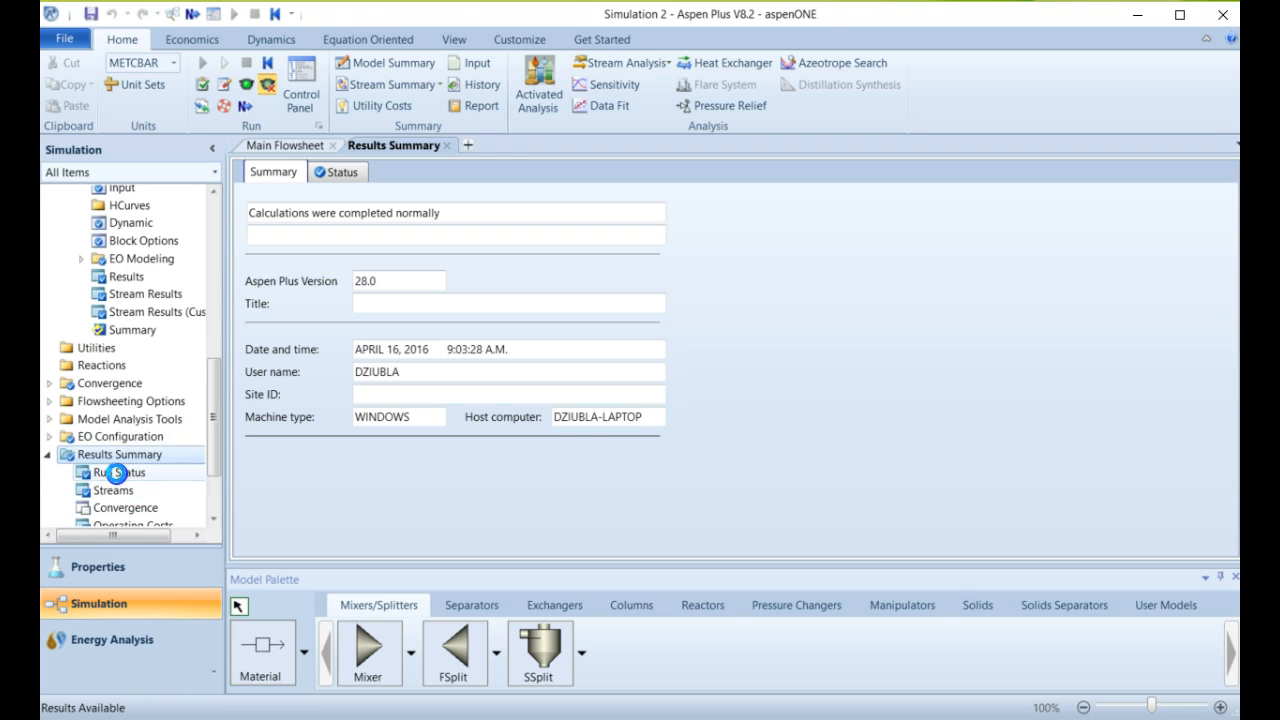
left_click(116, 473)
scroll(118, 478, "down", 3)
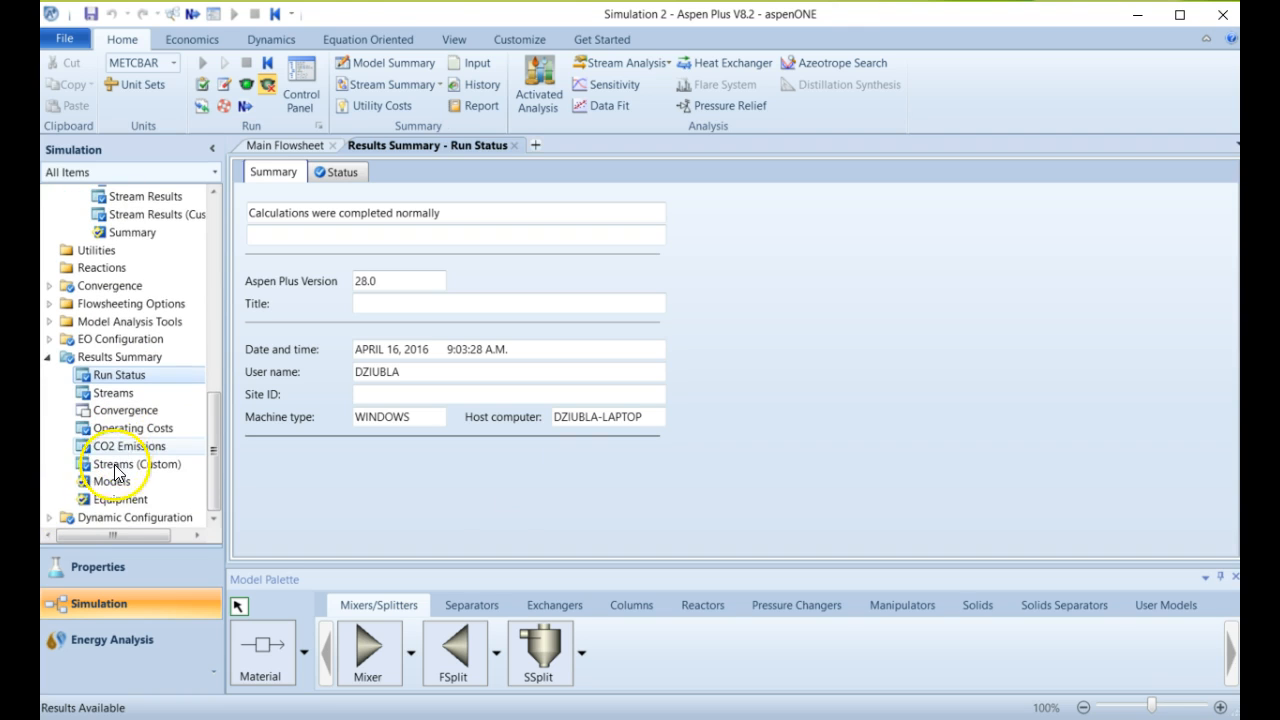
left_click(133, 396)
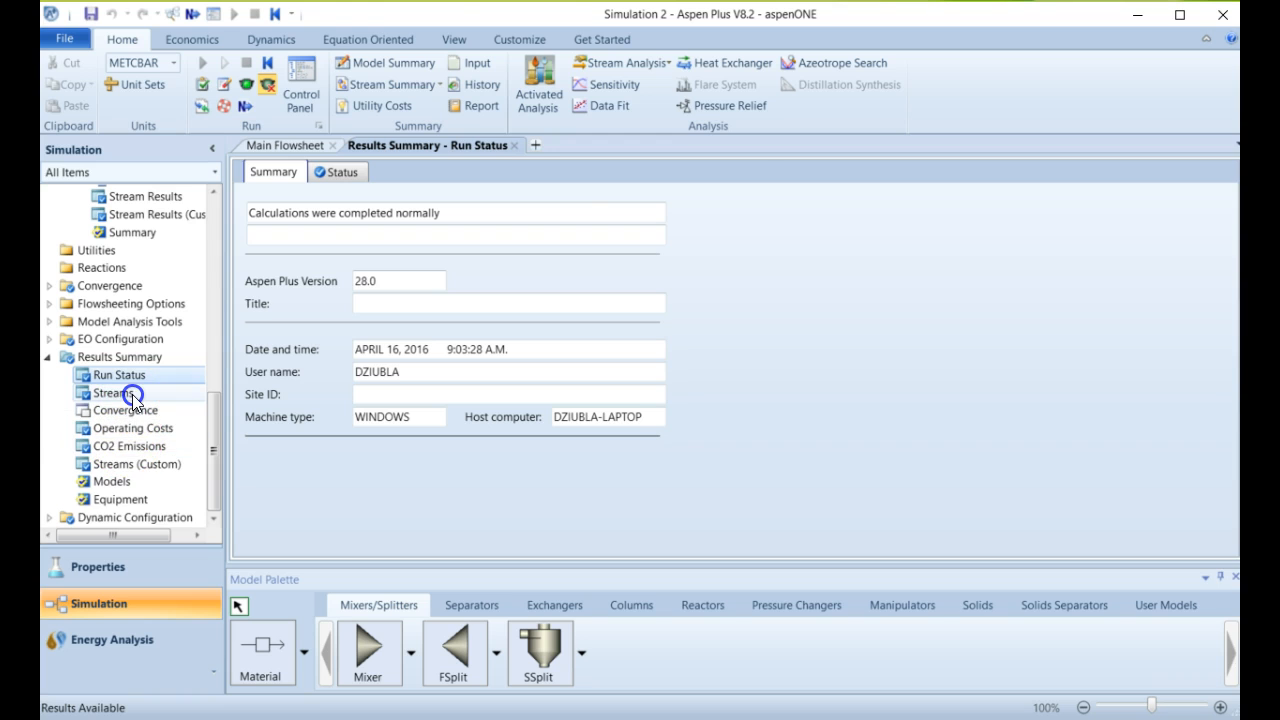
left_click(118, 375)
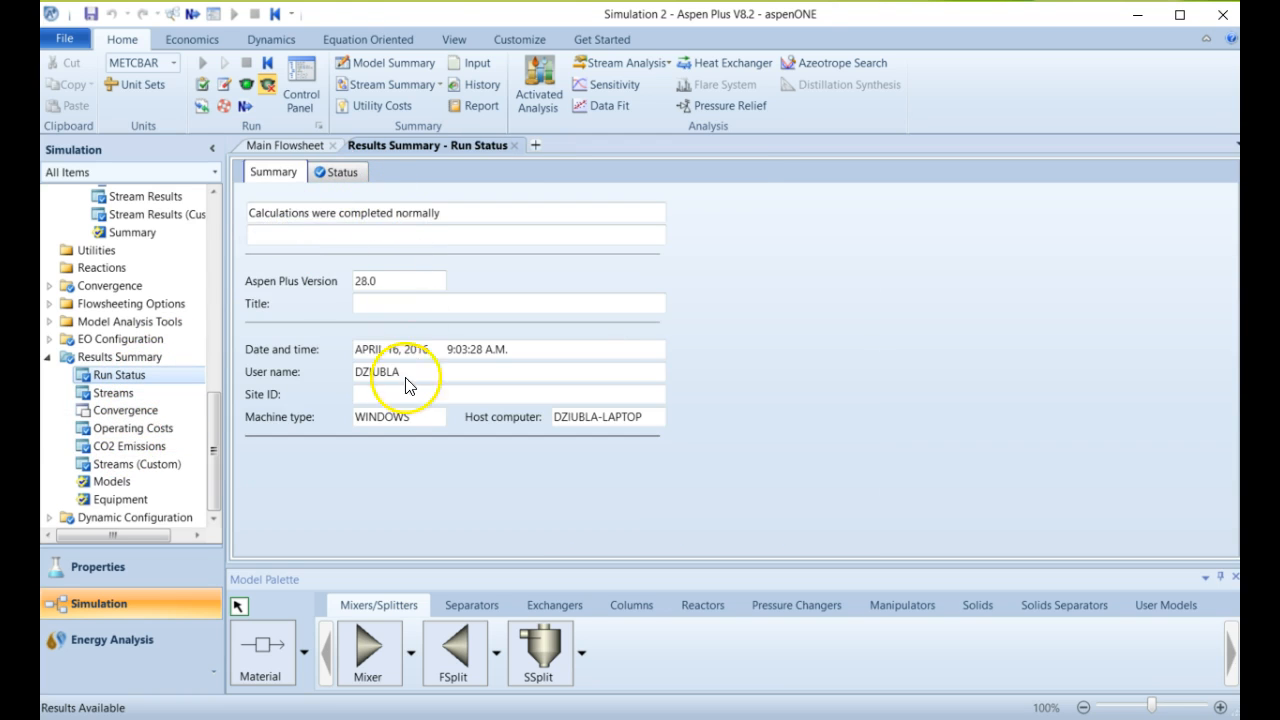
View the convergence results and the custom stream results in the Results Summary.
left_click(114, 400)
left_click(115, 415)
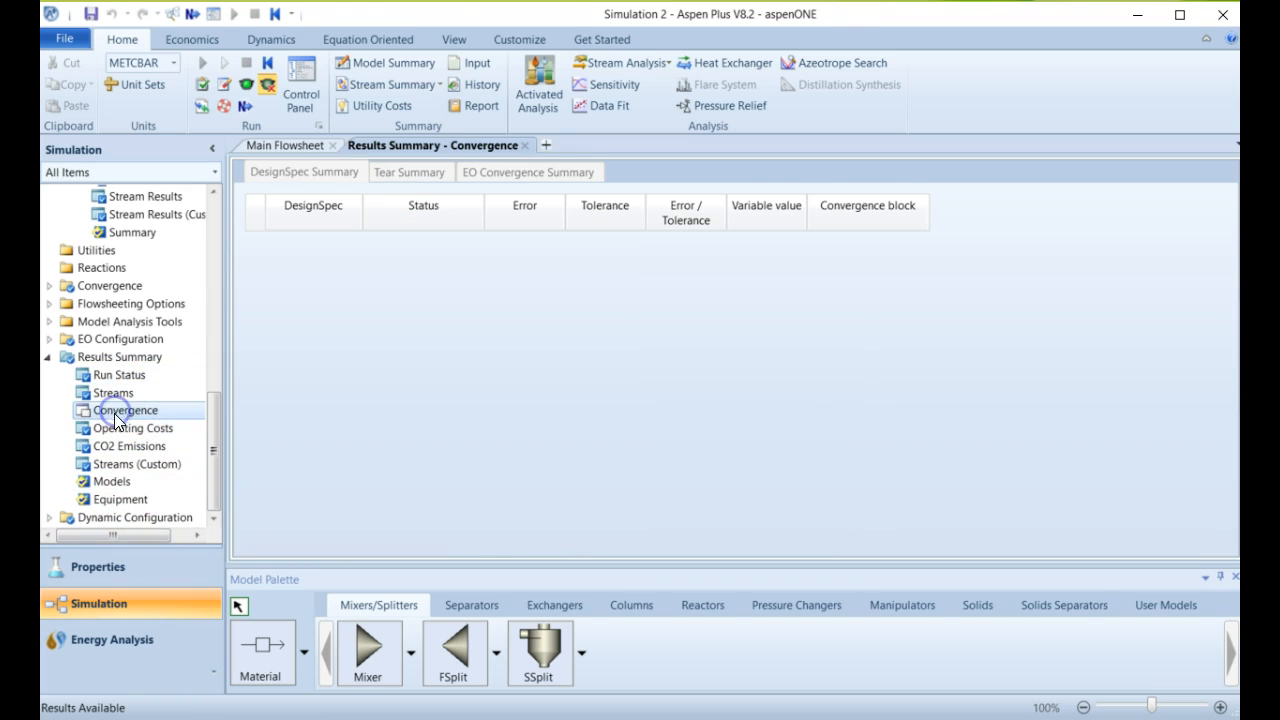
left_click(120, 468)
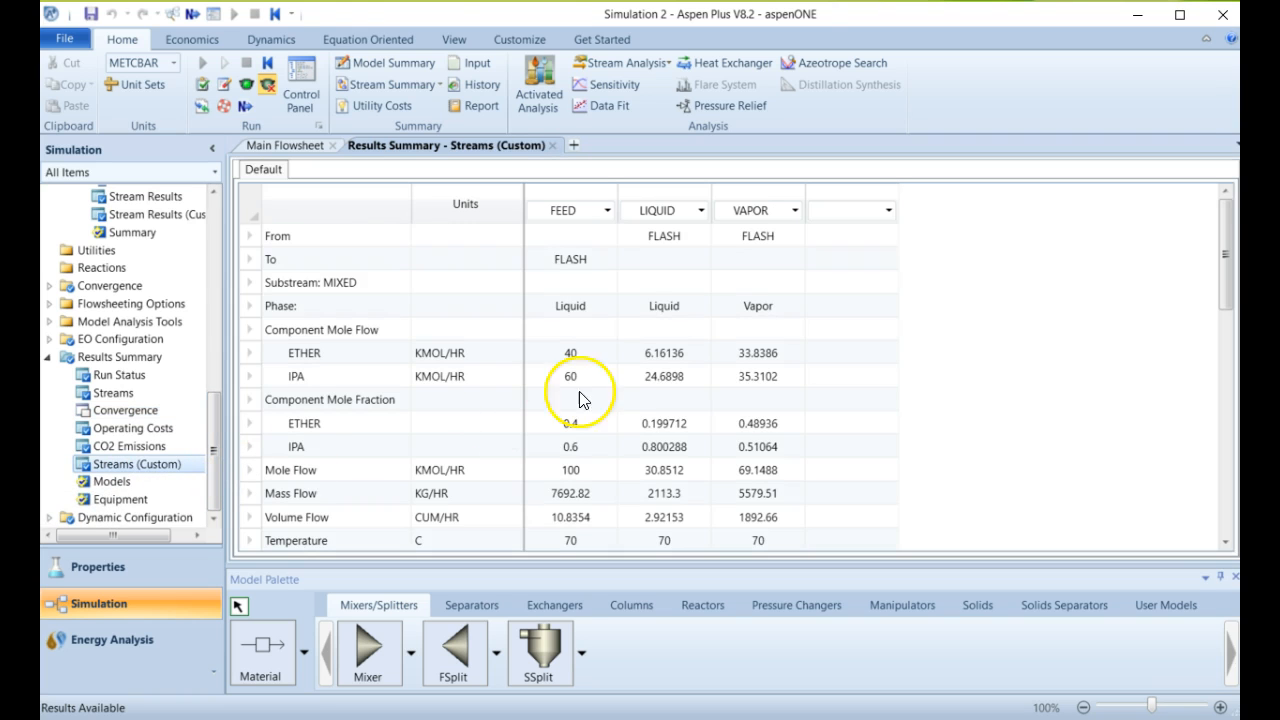
Open the material stream results and look over the table and the streams selectable for its first column.
left_click(119, 396)
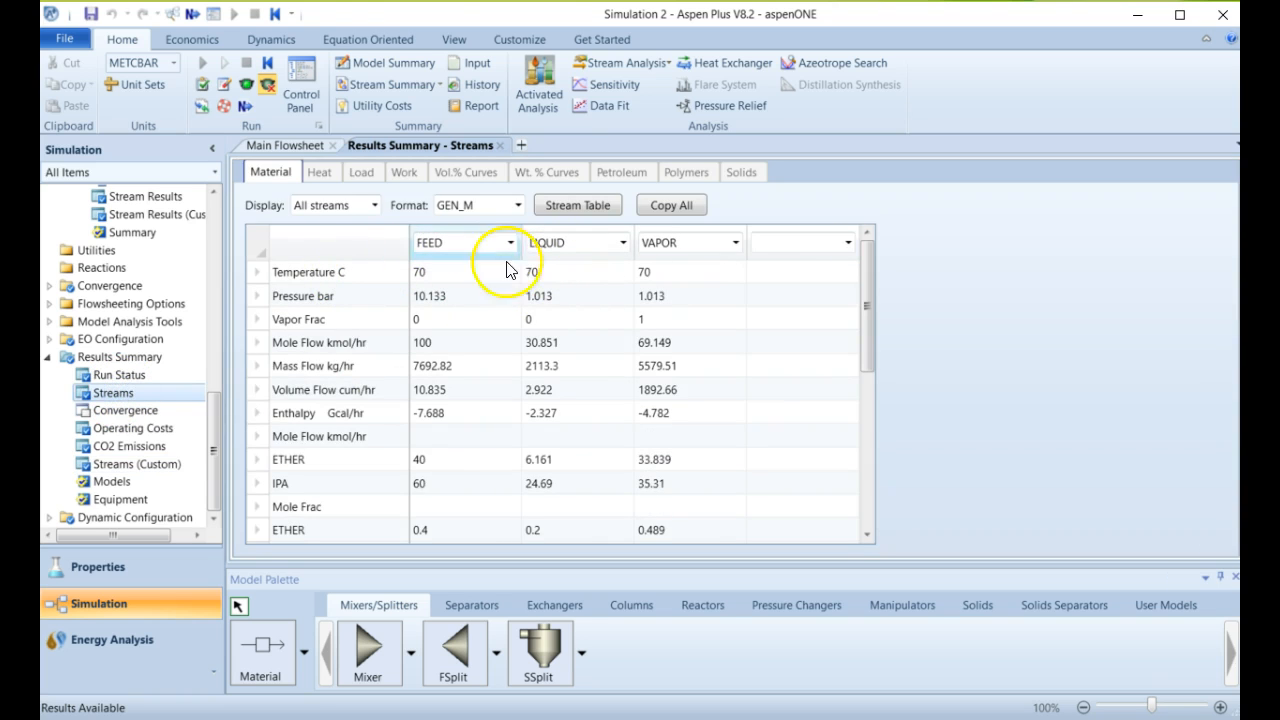
scroll(755, 432, "down", 2)
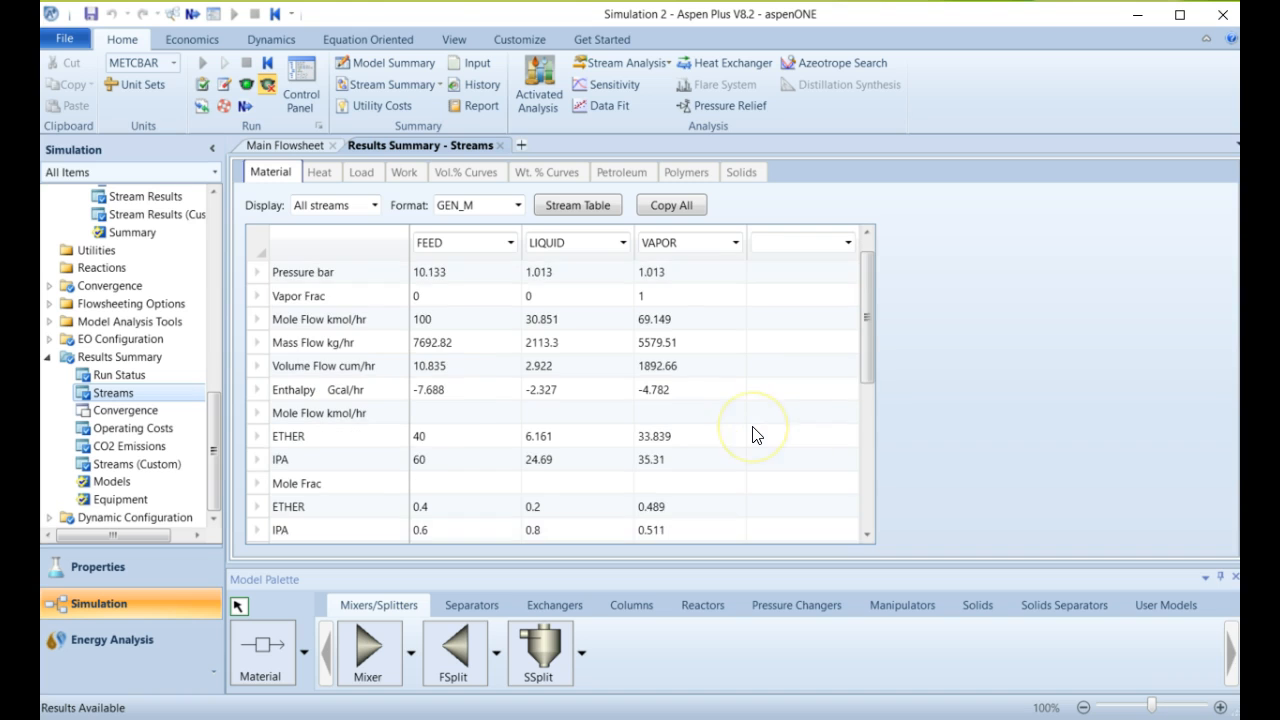
scroll(755, 434, "down", 4)
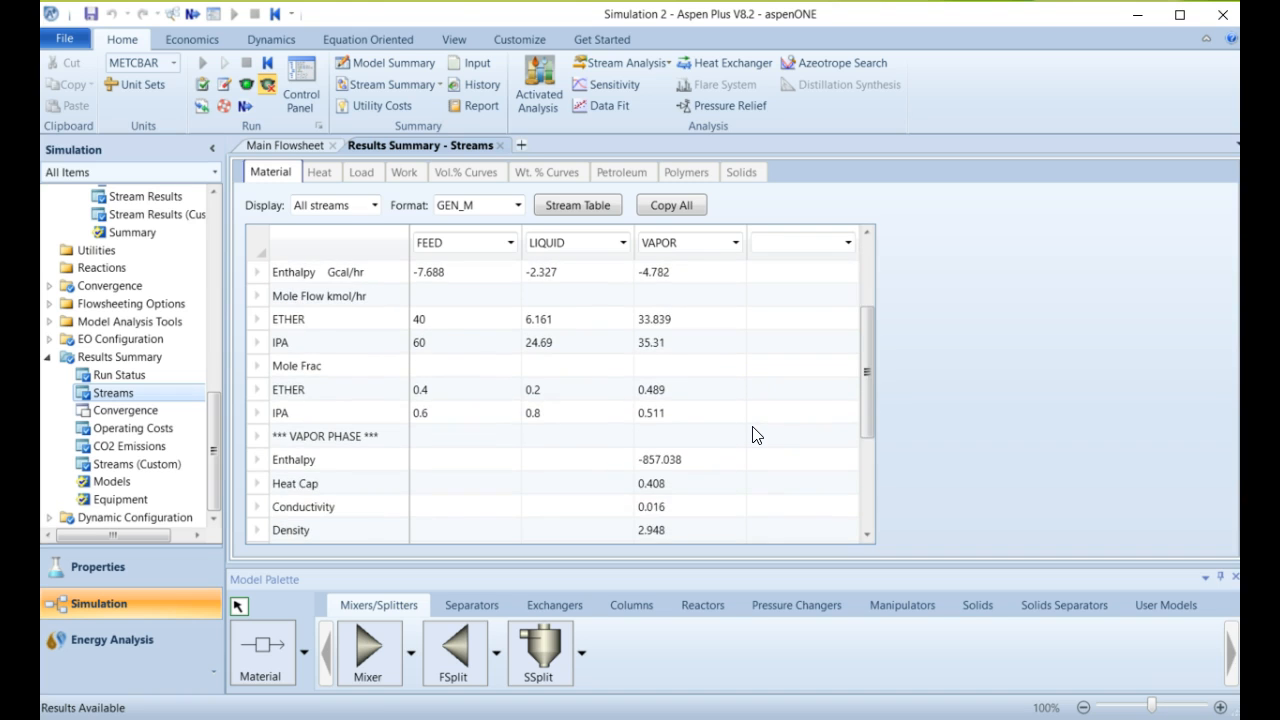
scroll(755, 434, "down", 8)
scroll(755, 437, "up", 5)
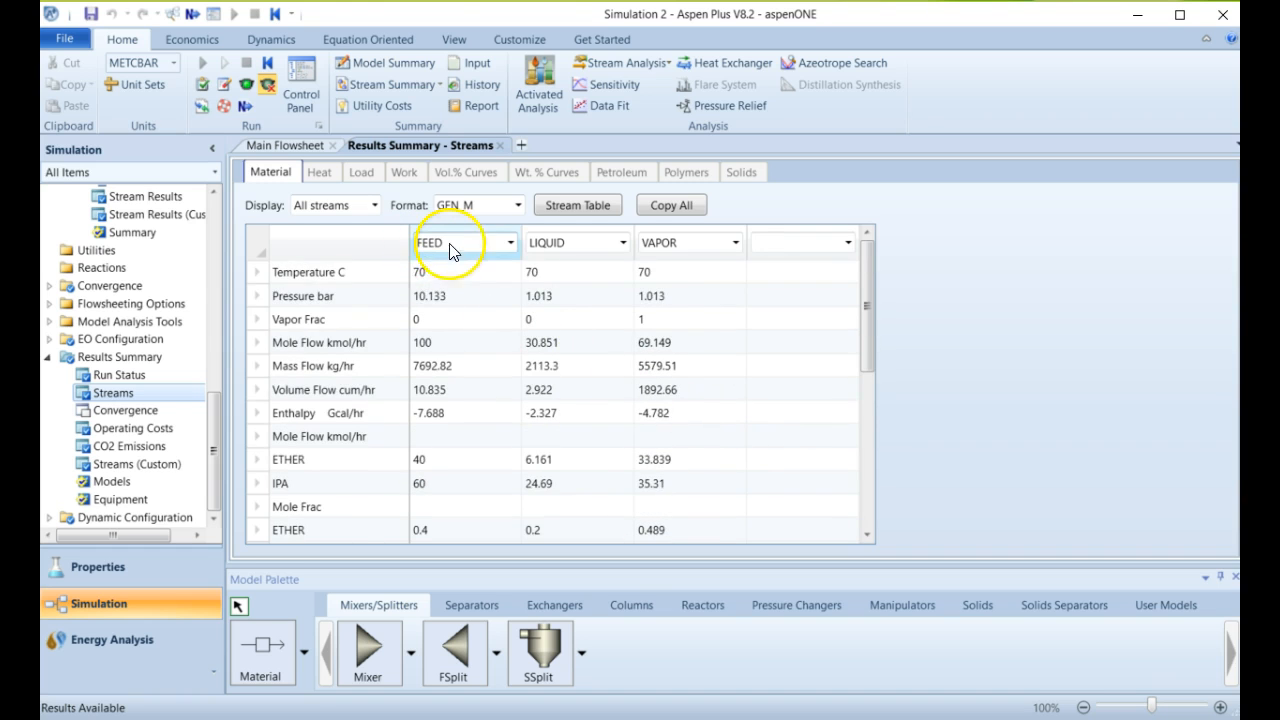
left_click(511, 243)
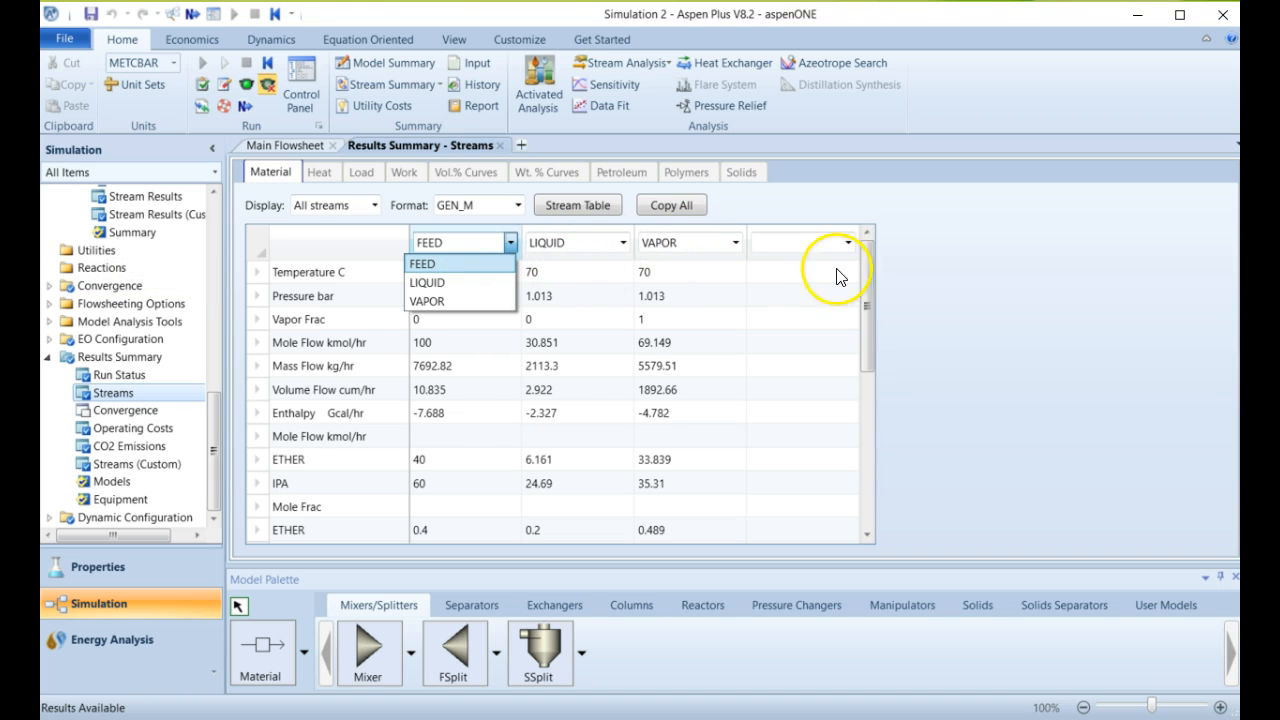
left_click(1047, 300)
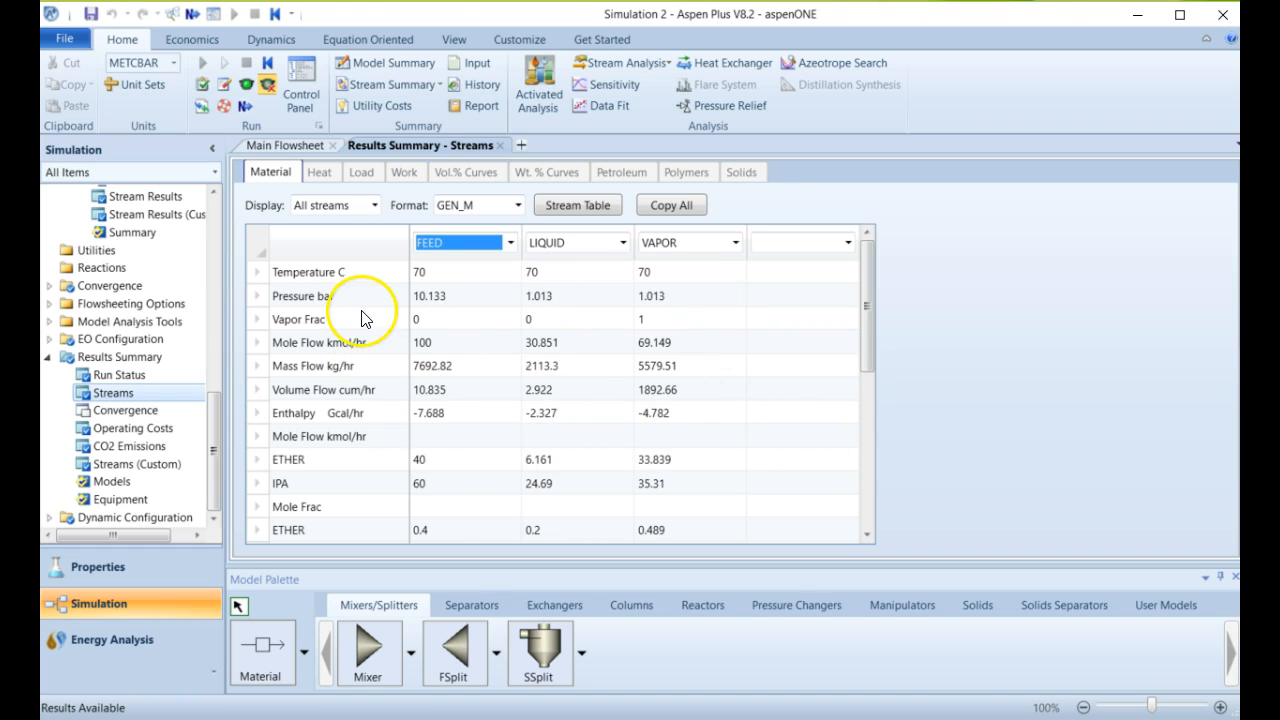
Examine the FEED, LIQUID and VAPOR flows, mole fractions and the vapor-phase and liquid-phase properties.
scroll(510, 340, "down", 1)
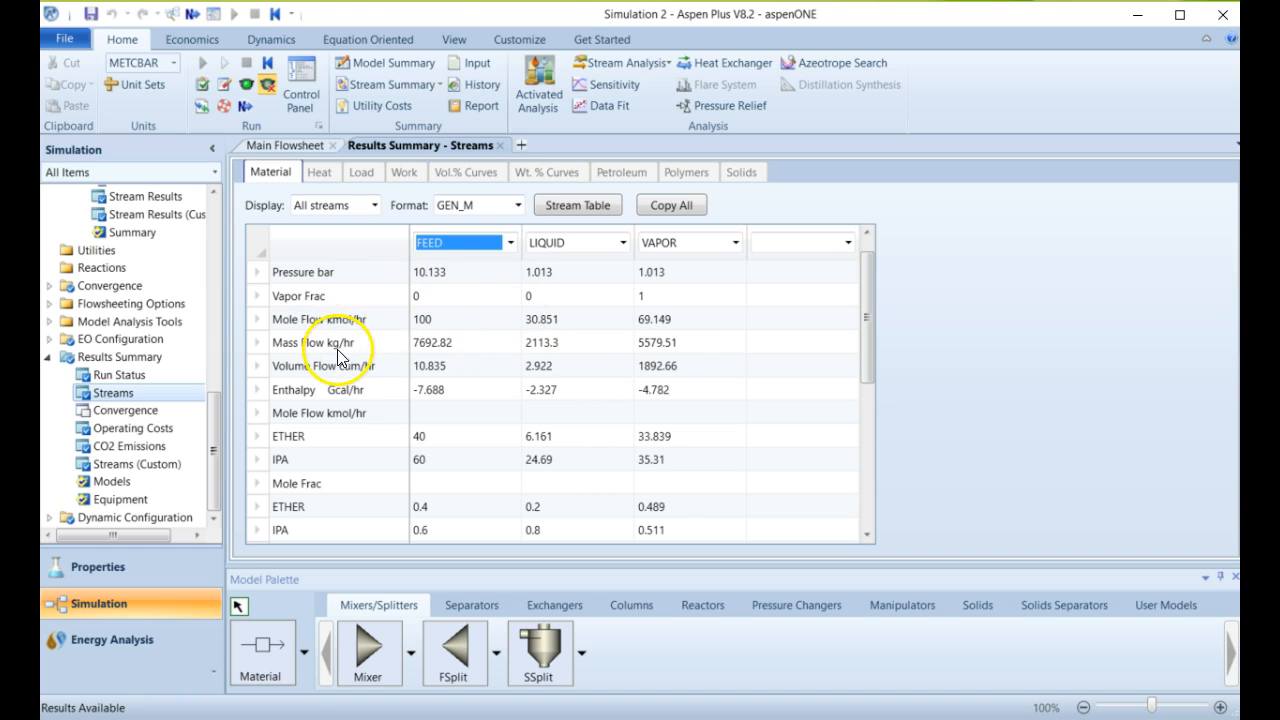
scroll(418, 425, "down", 1)
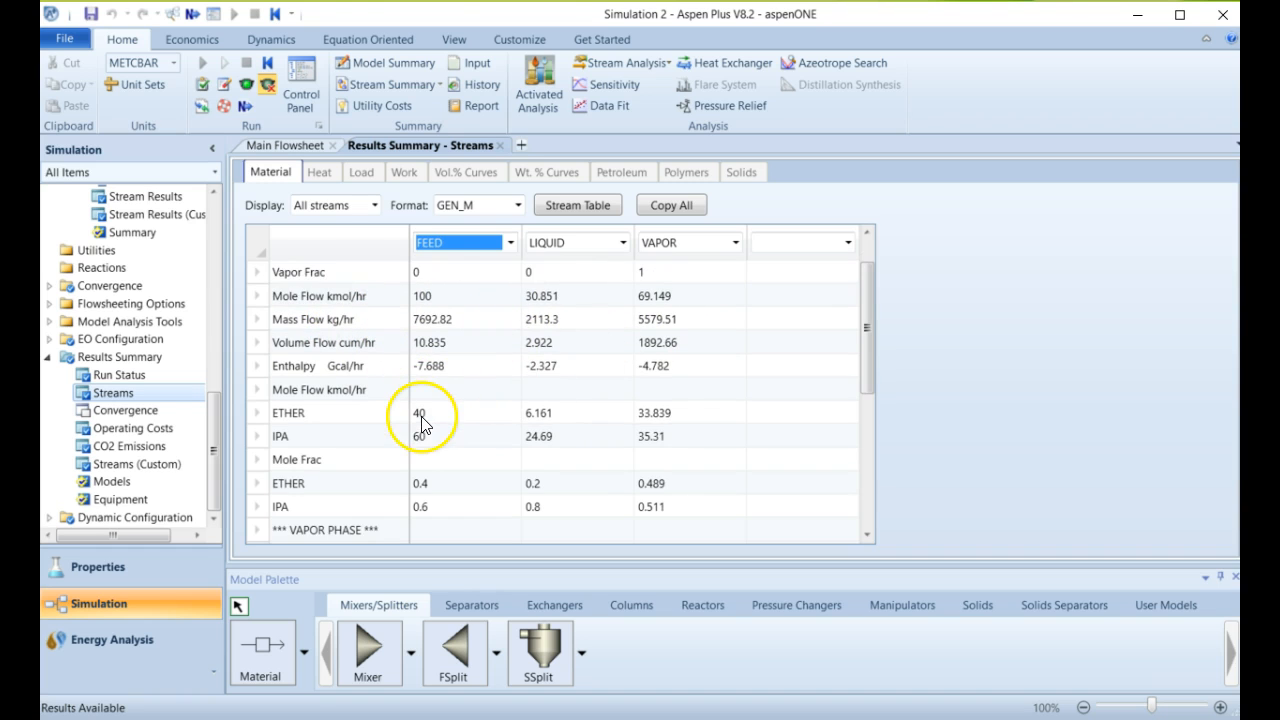
scroll(418, 425, "down", 1)
scroll(417, 425, "down", 4)
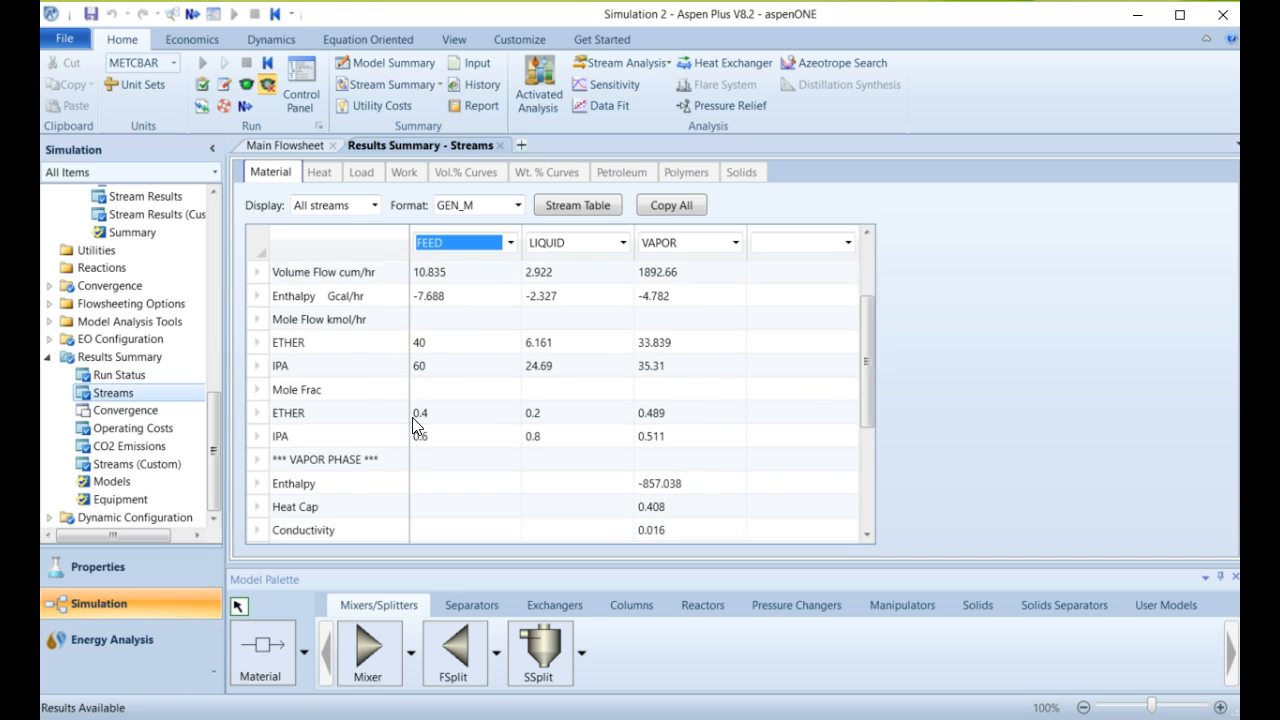
scroll(343, 460, "down", 2)
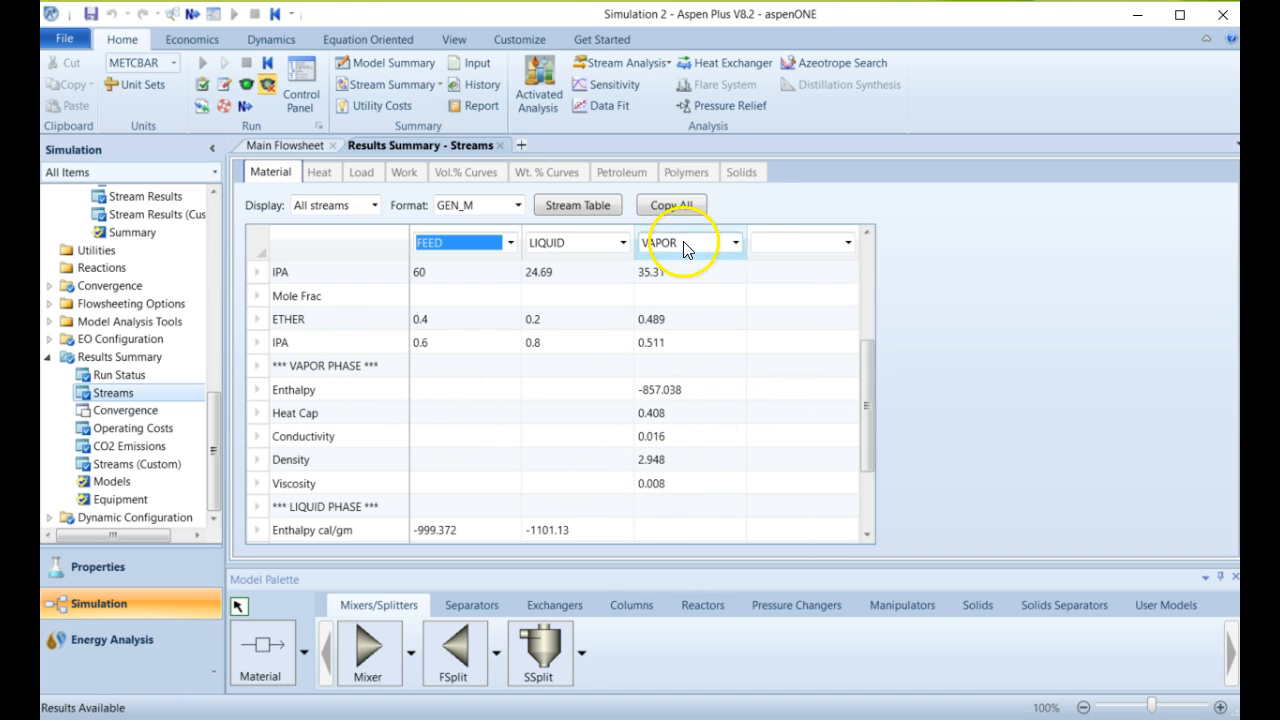
scroll(684, 466, "down", 2)
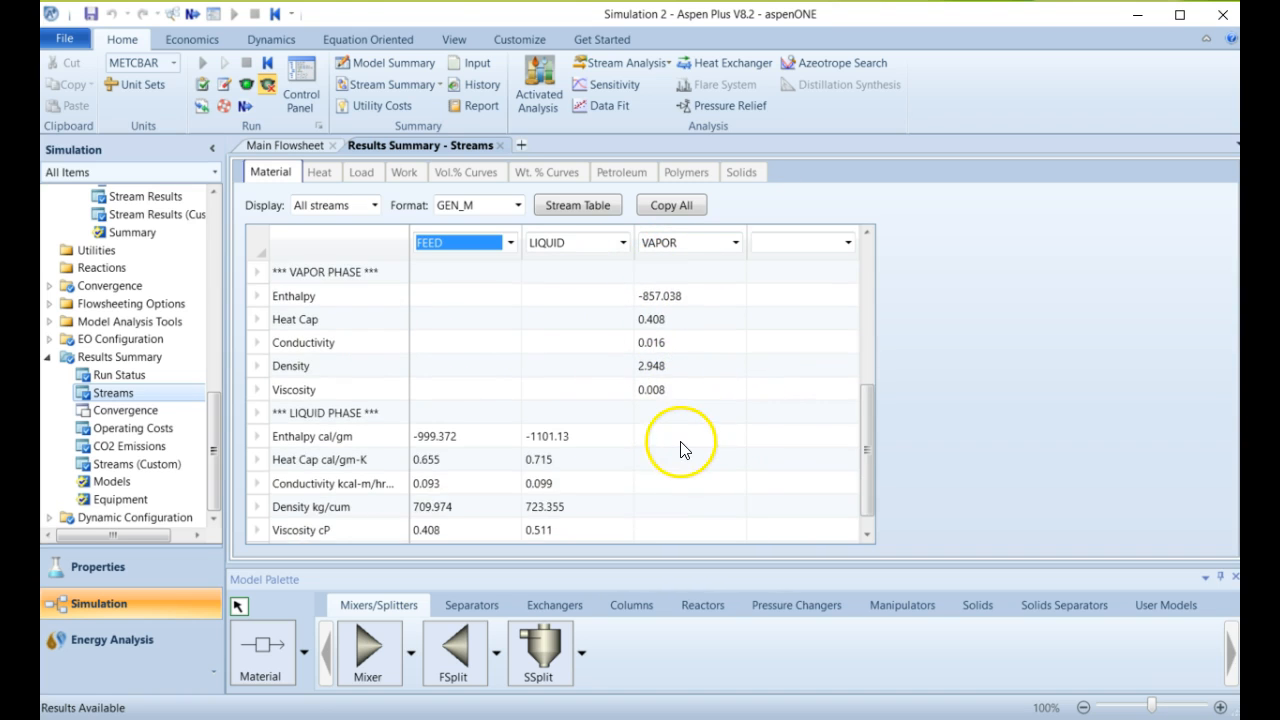
scroll(445, 490, "down", 1)
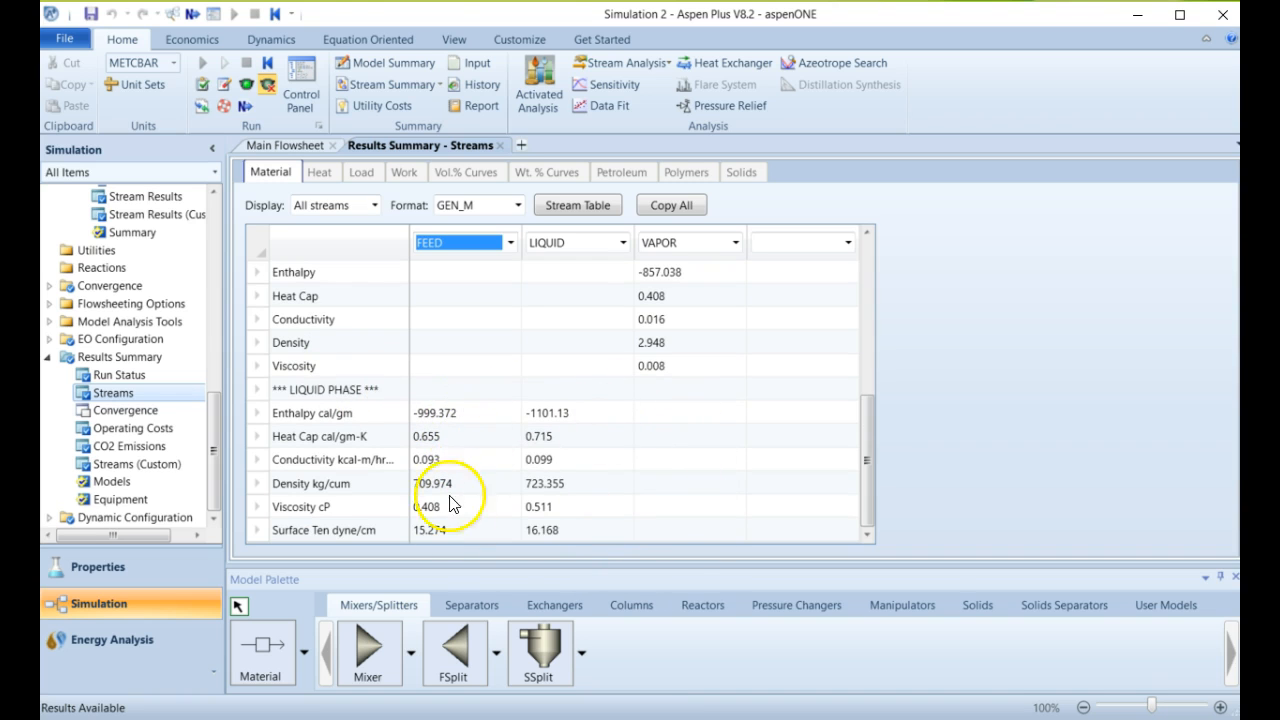
Compare the component flows and ETHER and IPA mole fractions with the phase properties across the three streams again.
scroll(654, 514, "up", 3)
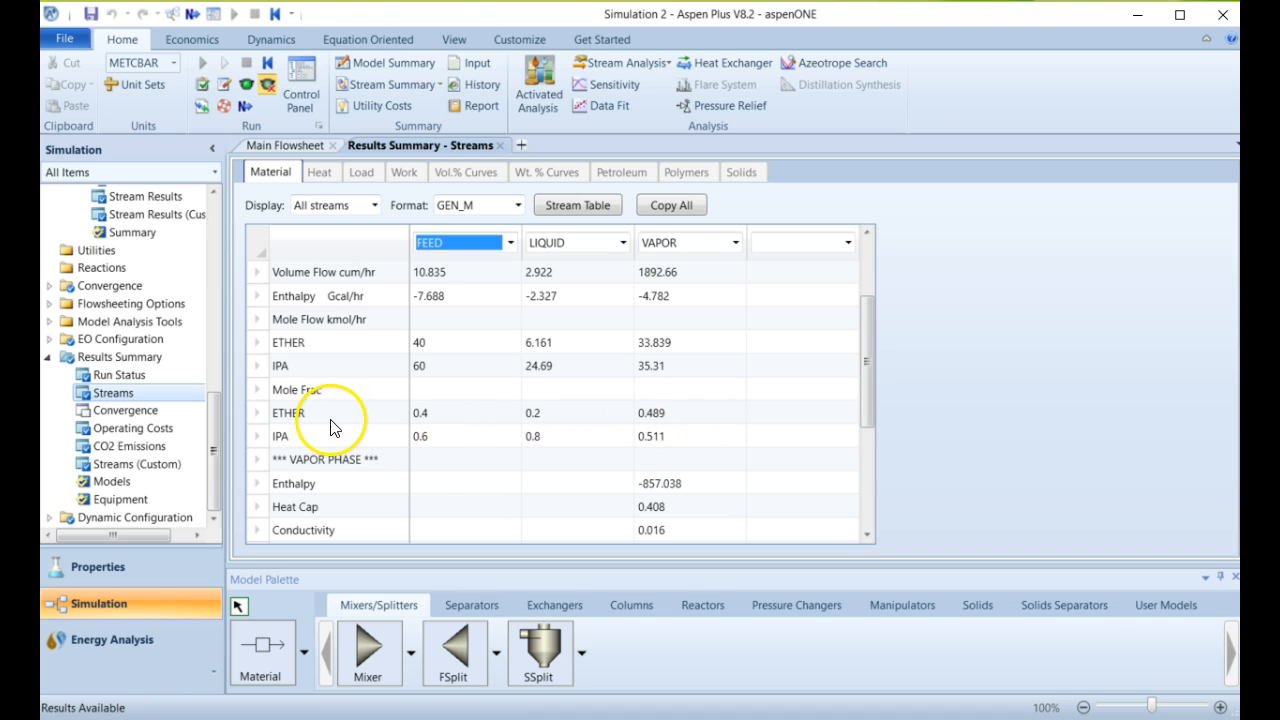
scroll(676, 425, "up", 2)
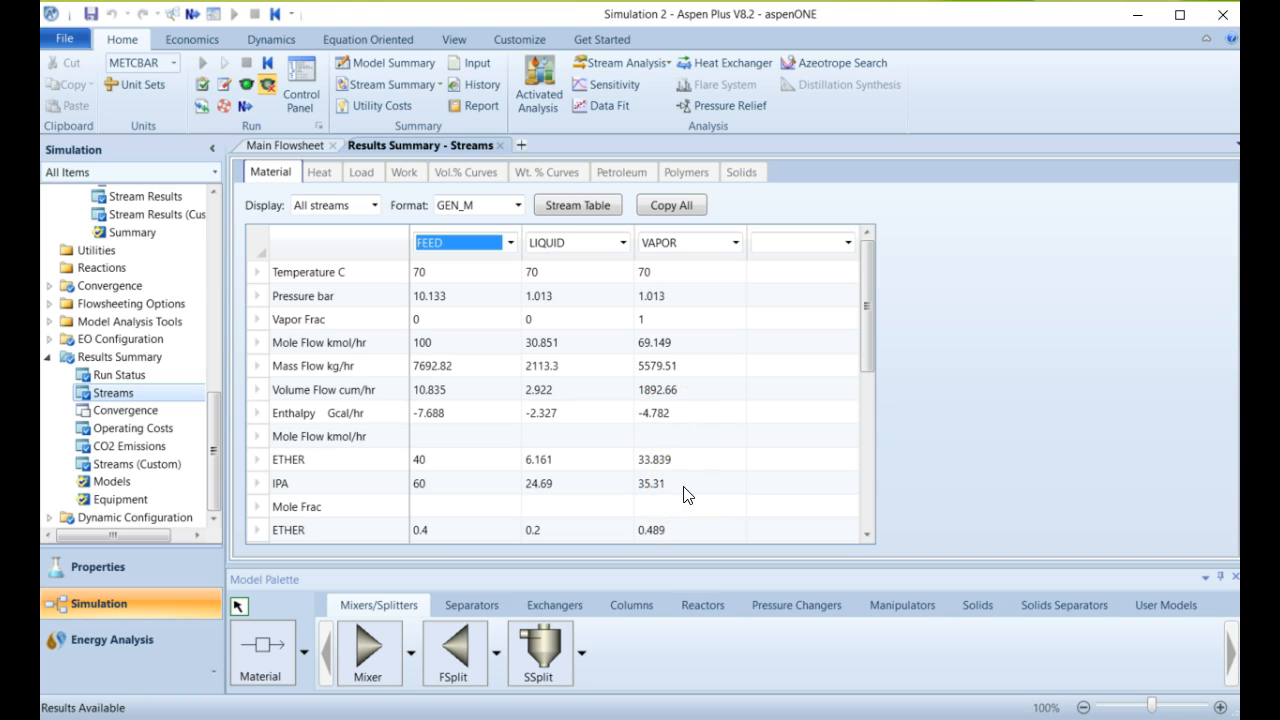
scroll(686, 450, "down", 1)
scroll(686, 450, "down", 3)
scroll(686, 452, "down", 3)
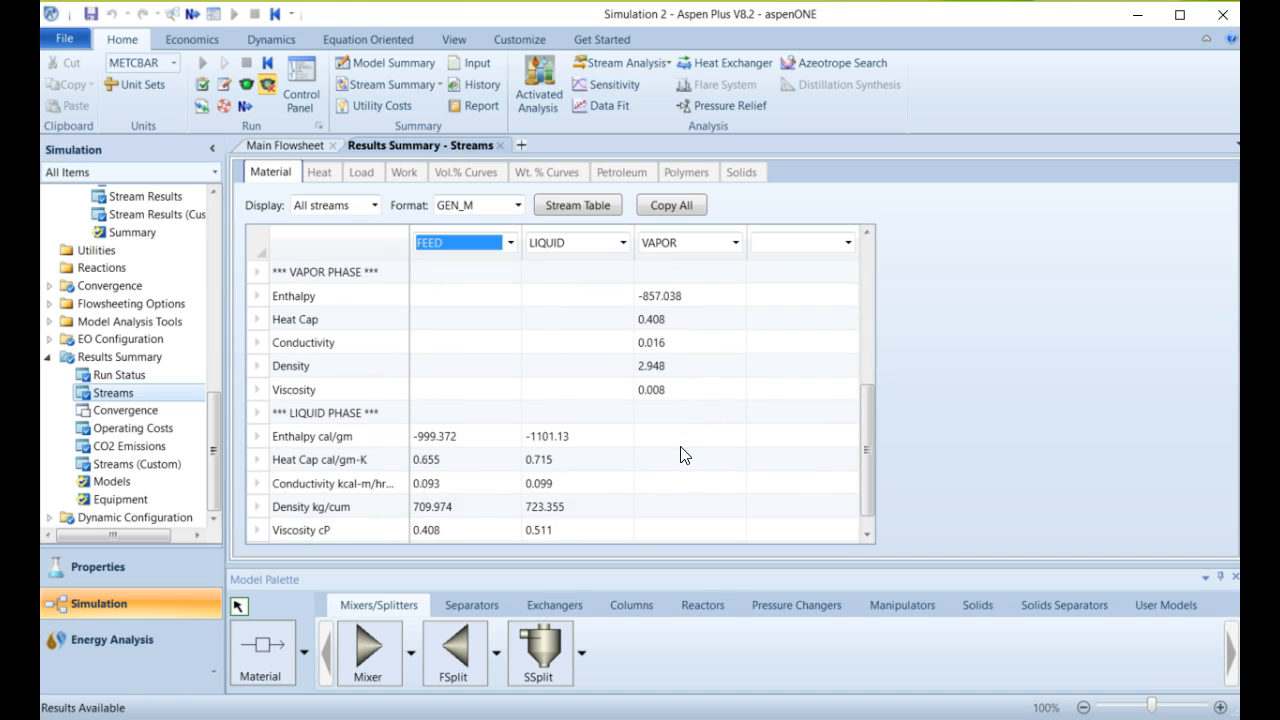
scroll(684, 455, "down", 1)
scroll(684, 455, "up", 3)
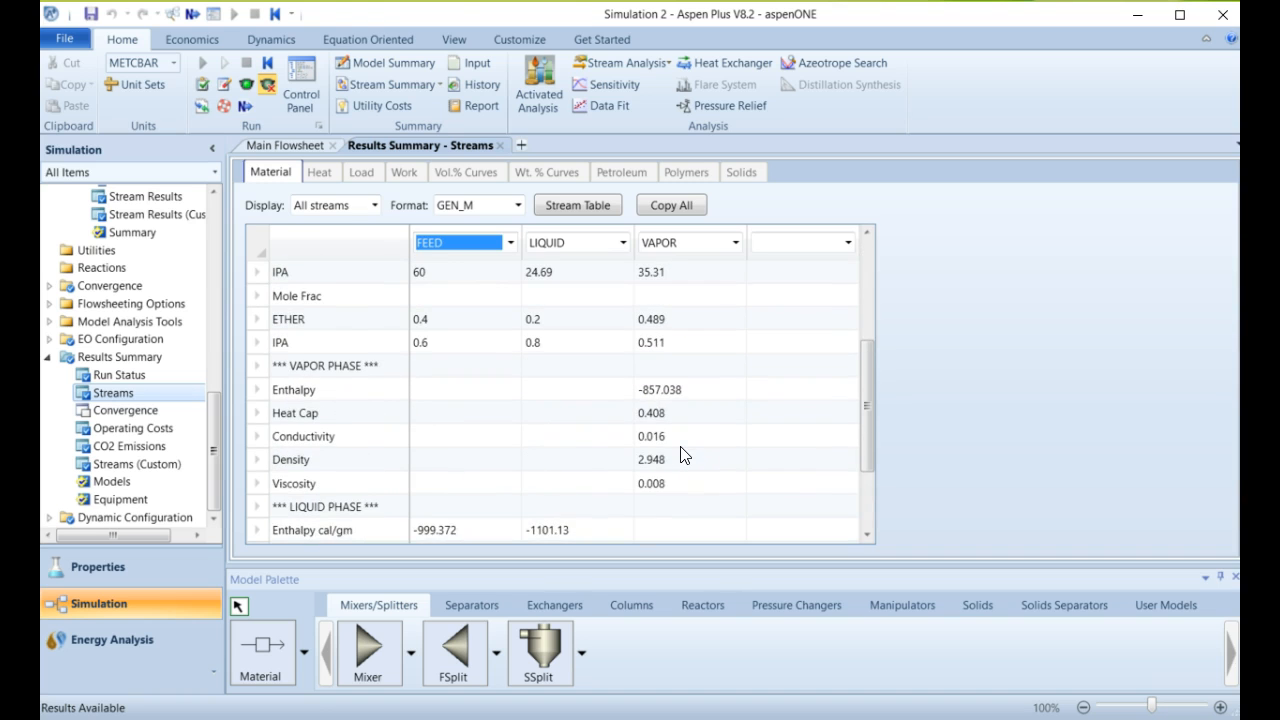
scroll(684, 455, "up", 2)
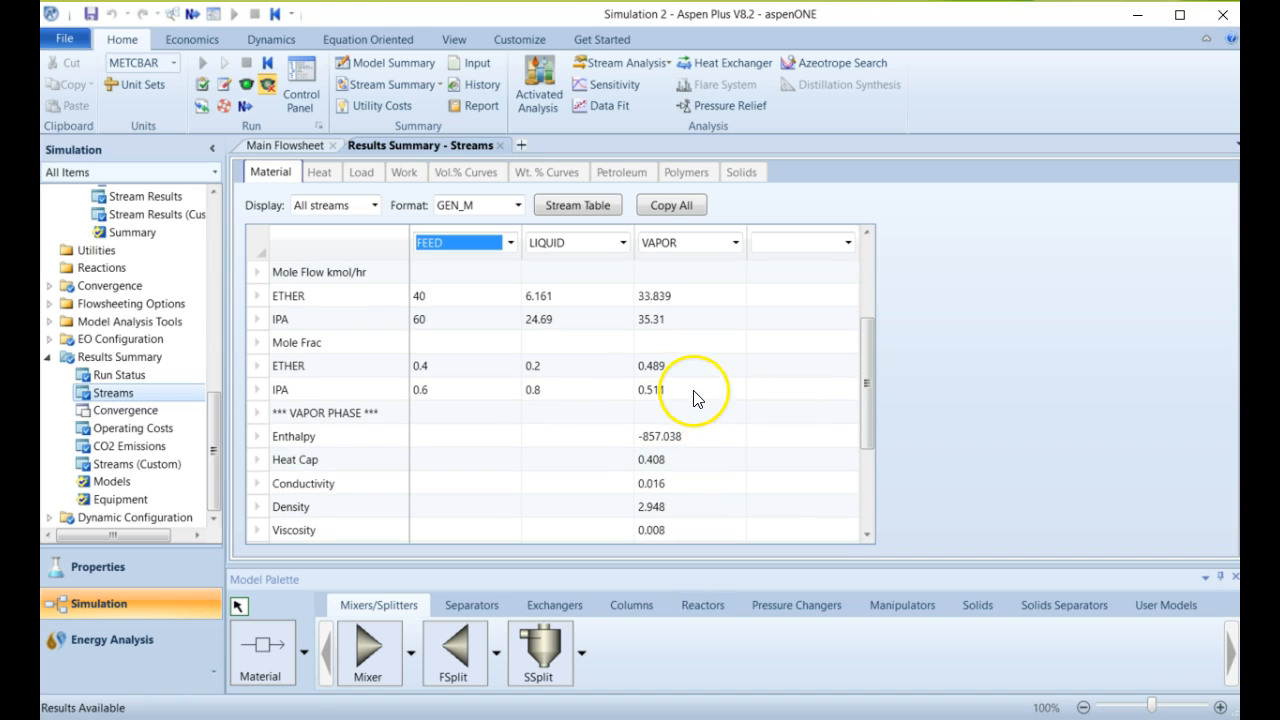
scroll(695, 400, "up", 5)
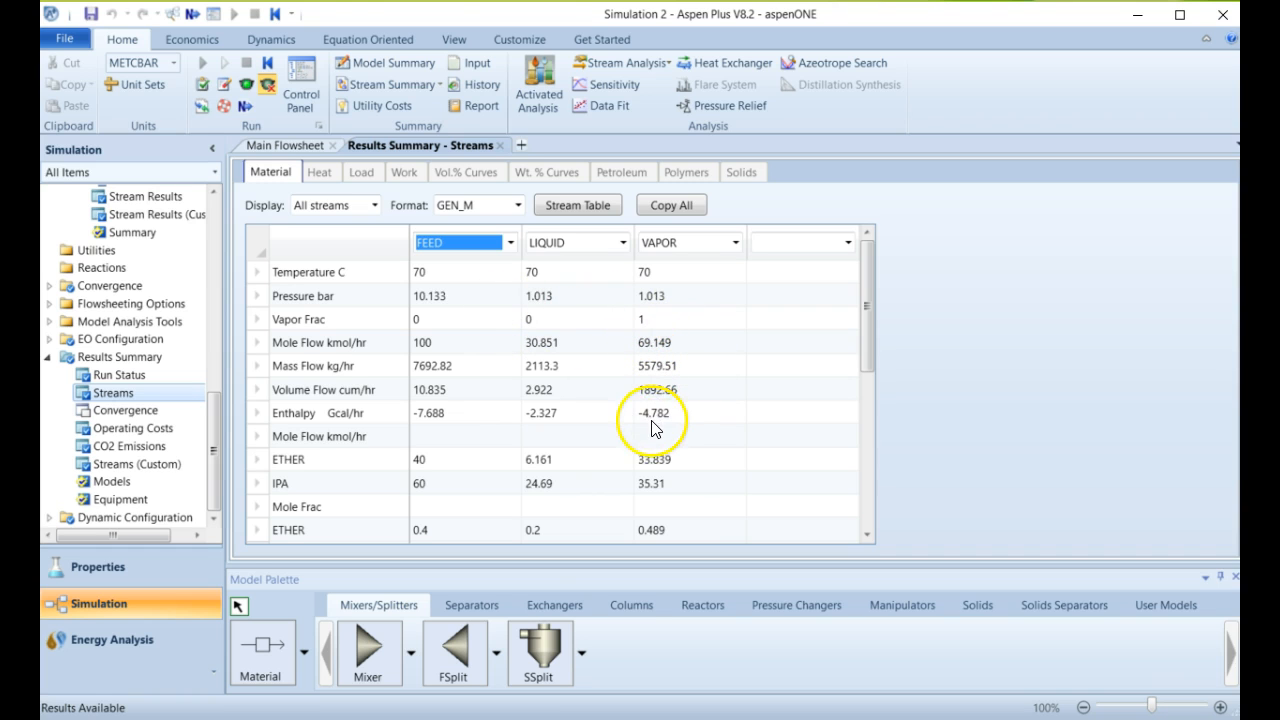
scroll(732, 453, "down", 1)
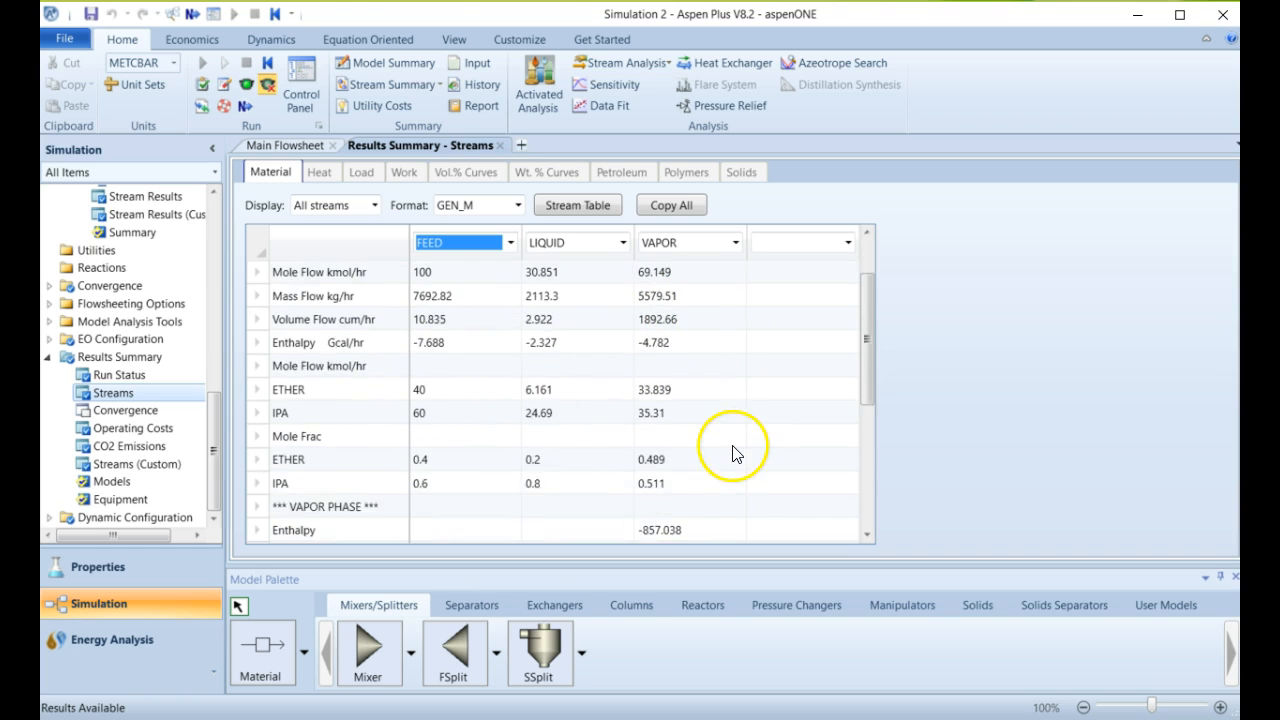
scroll(715, 450, "down", 1)
scroll(690, 490, "down", 2)
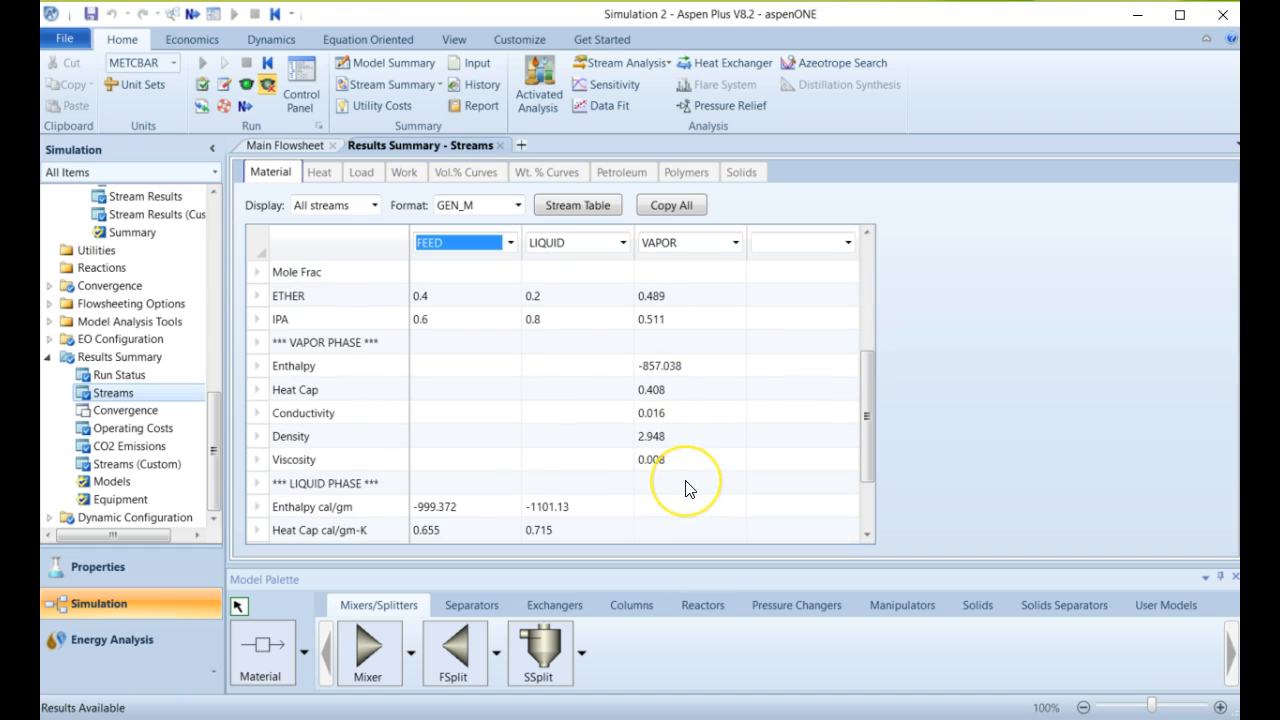
scroll(690, 486, "down", 2)
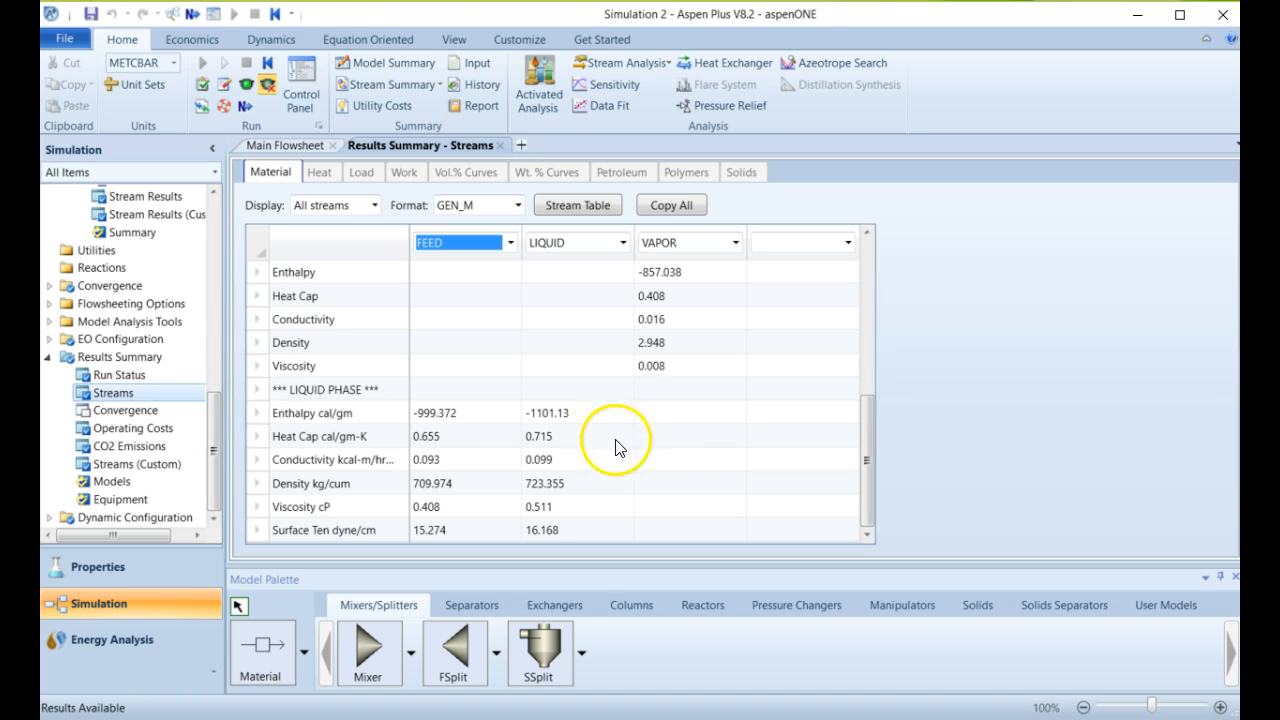
scroll(616, 447, "up", 5)
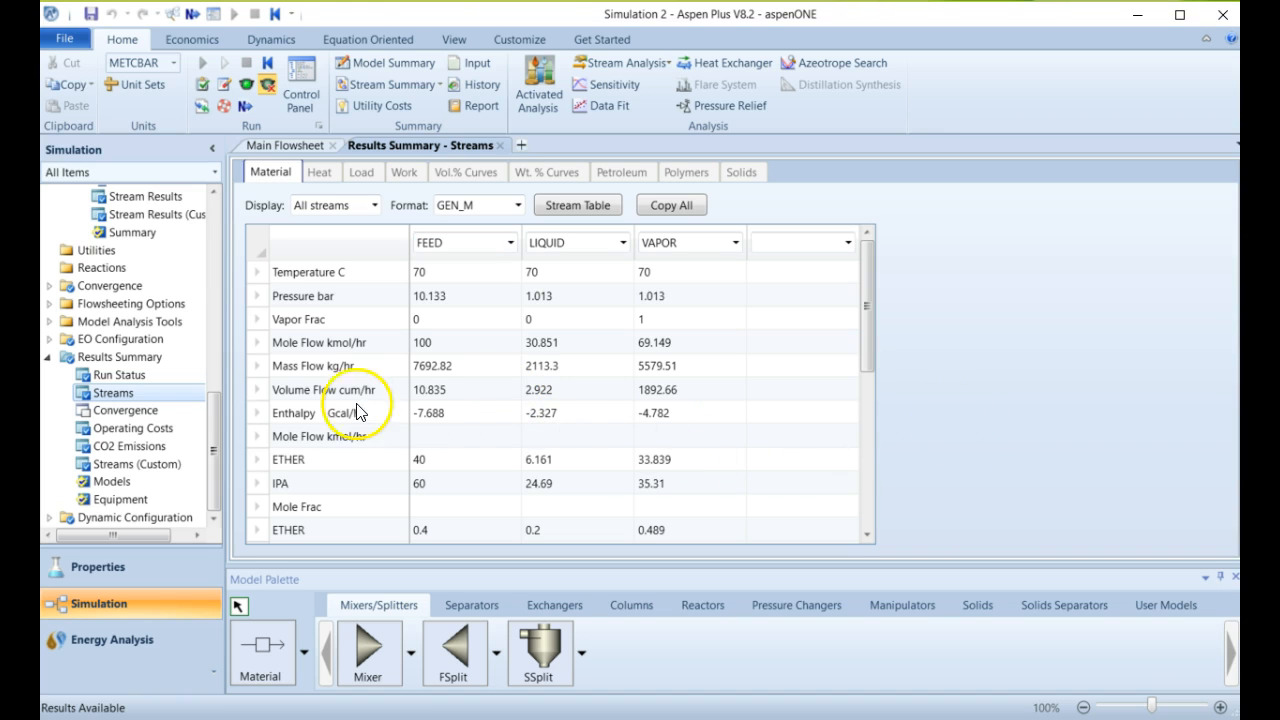
Copy the entire material stream results table and switch to a blank Excel workbook placed over the simulation.
left_click(670, 212)
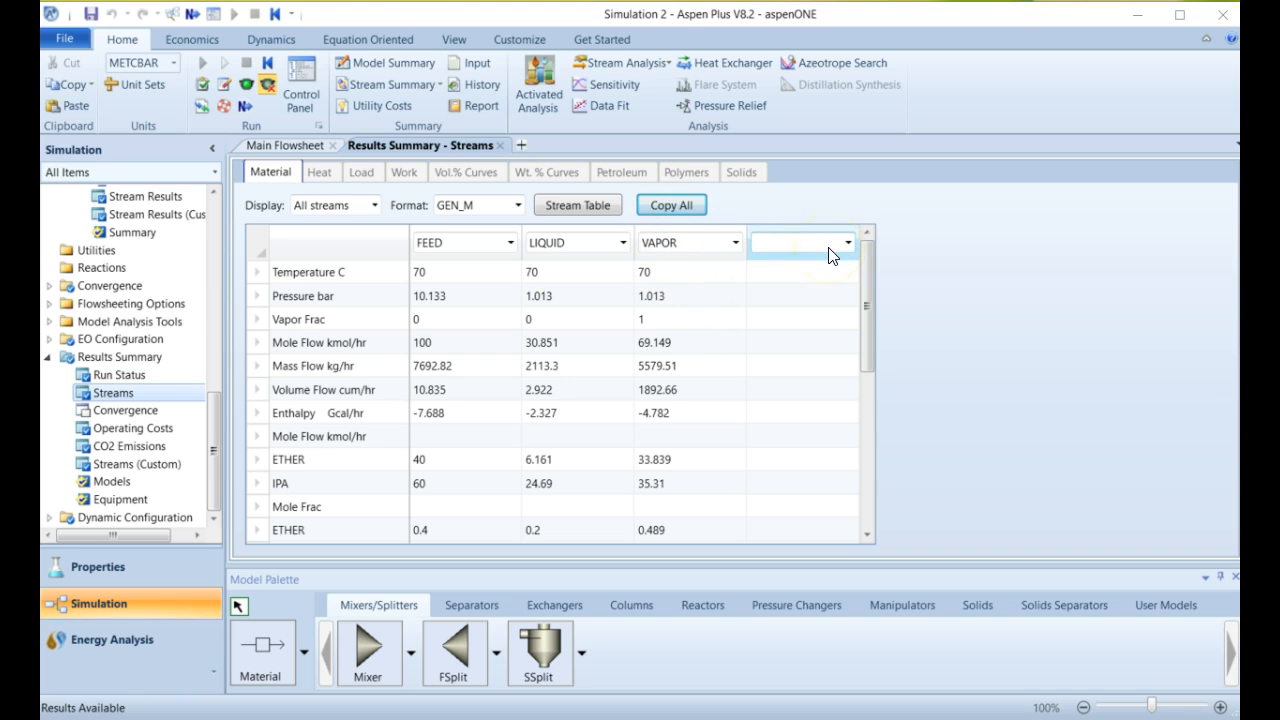
left_click(832, 196)
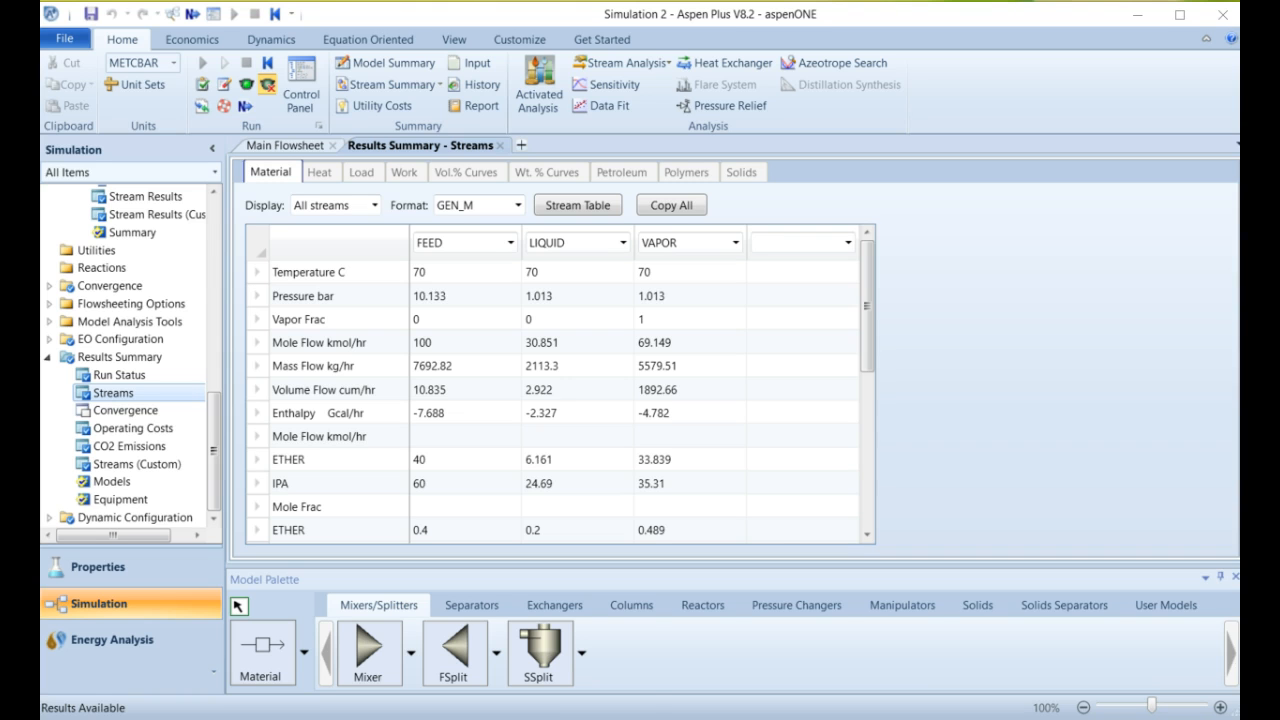
left_click_drag(463, 220, 686, 120)
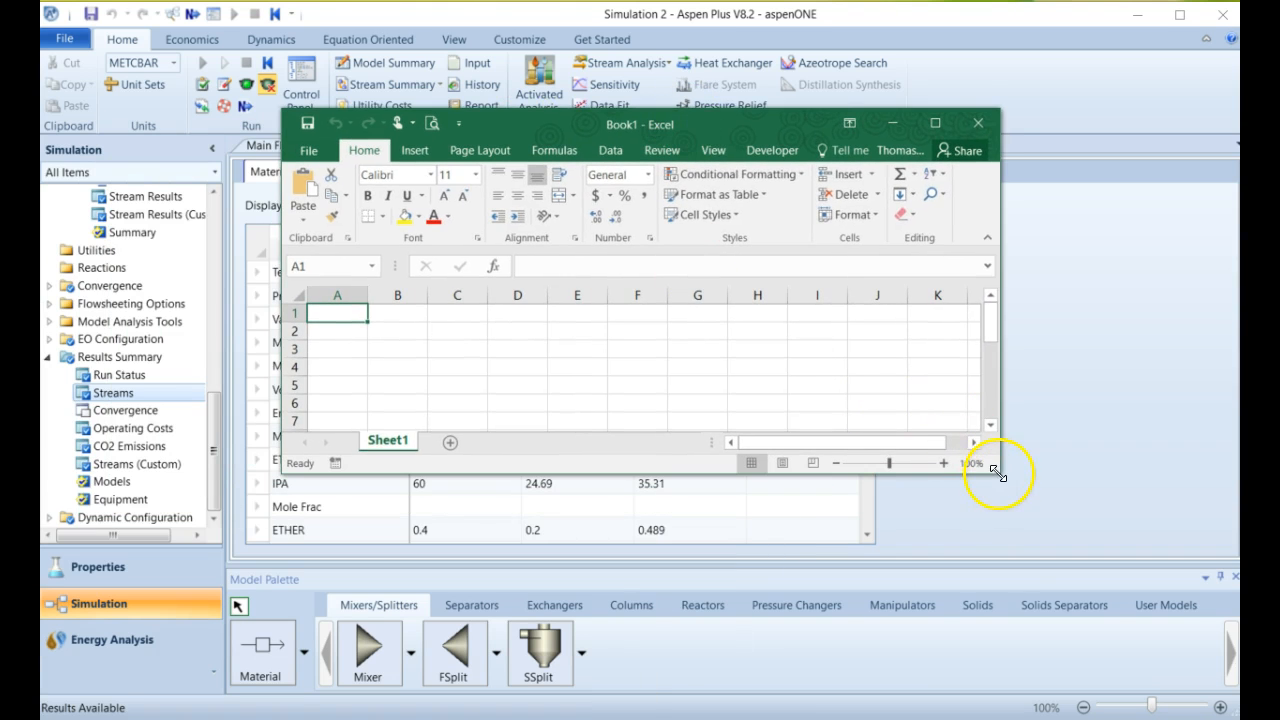
left_click(1187, 664)
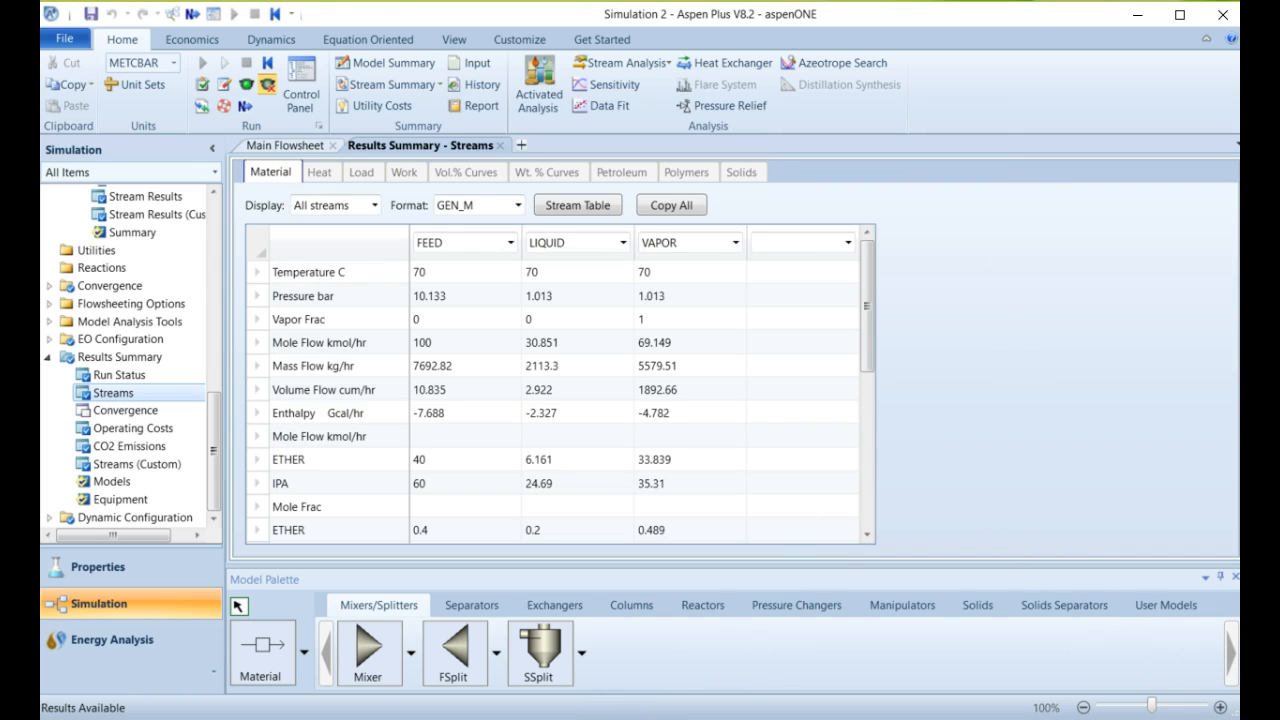
key("alt+Tab")
left_click_drag(614, 120, 436, 126)
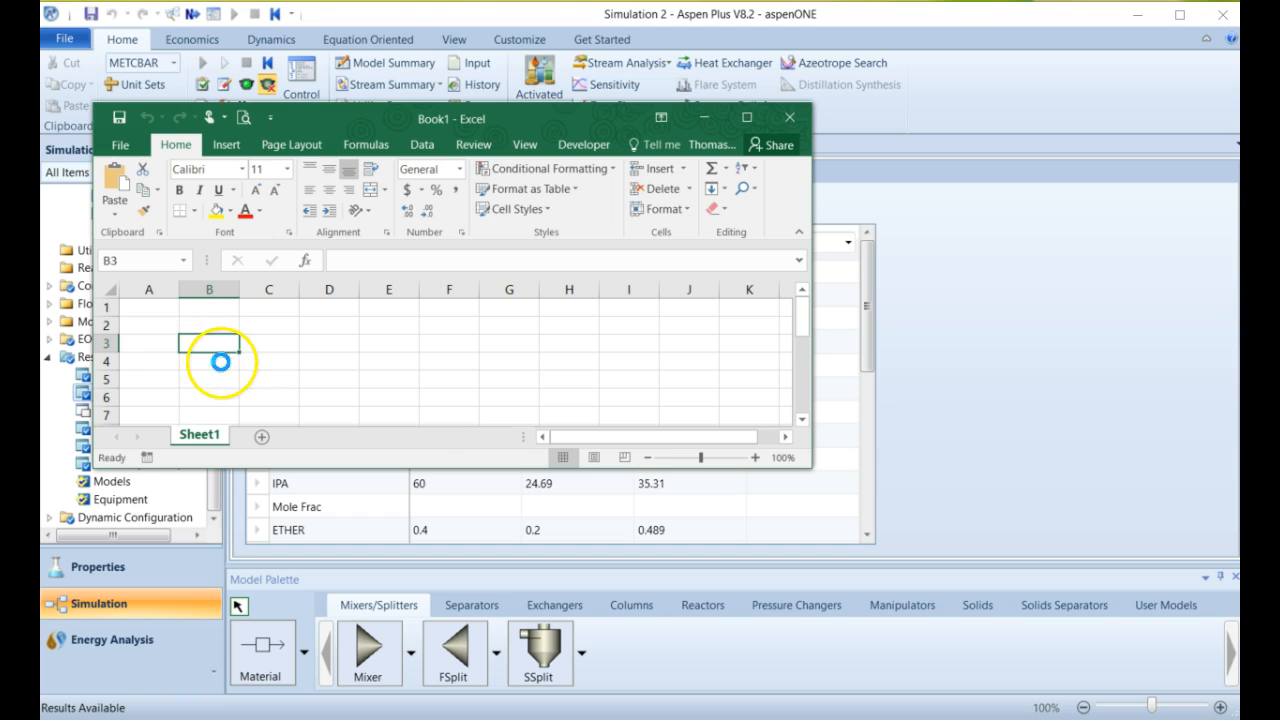
Paste the copied stream table at cell B3, enlarge the workbook window and widen column B to fit its labels.
key("ctrl+v")
left_click_drag(805, 472, 1186, 675)
scroll(384, 492, "down", 4)
scroll(382, 494, "down", 2)
scroll(334, 491, "up", 2)
double_click(238, 283)
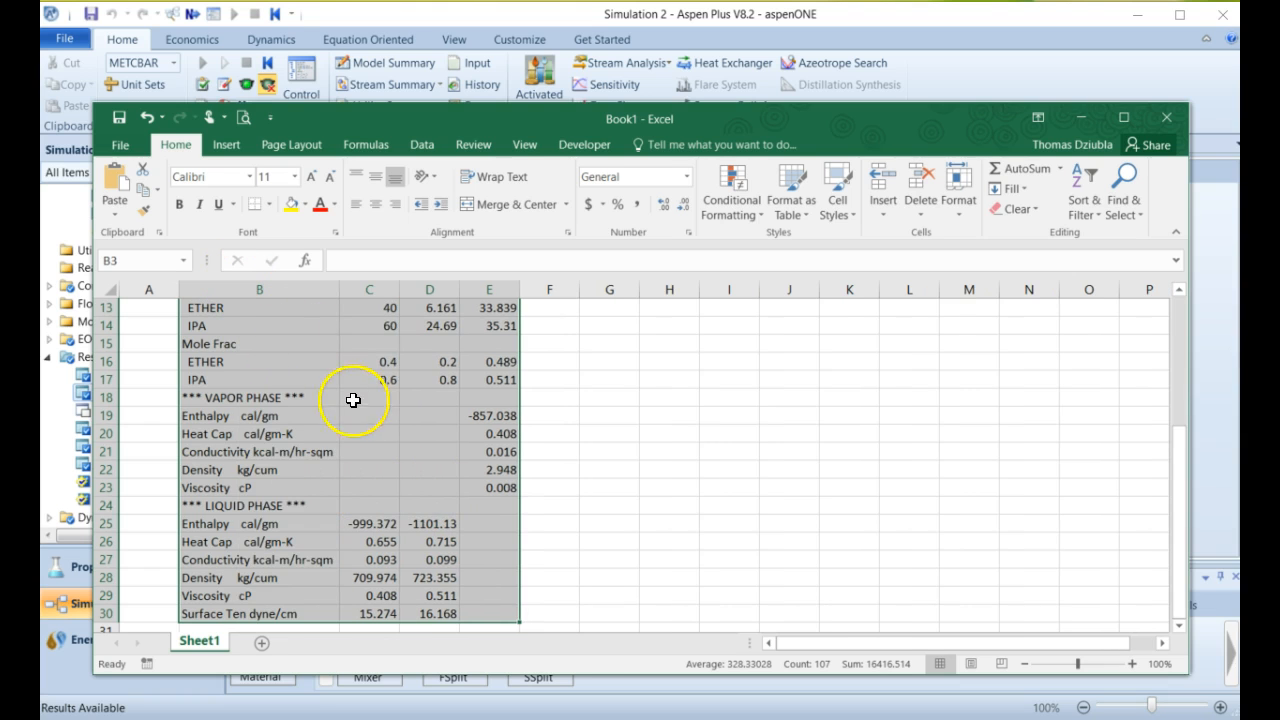
left_click(725, 472)
scroll(600, 480, "up", 4)
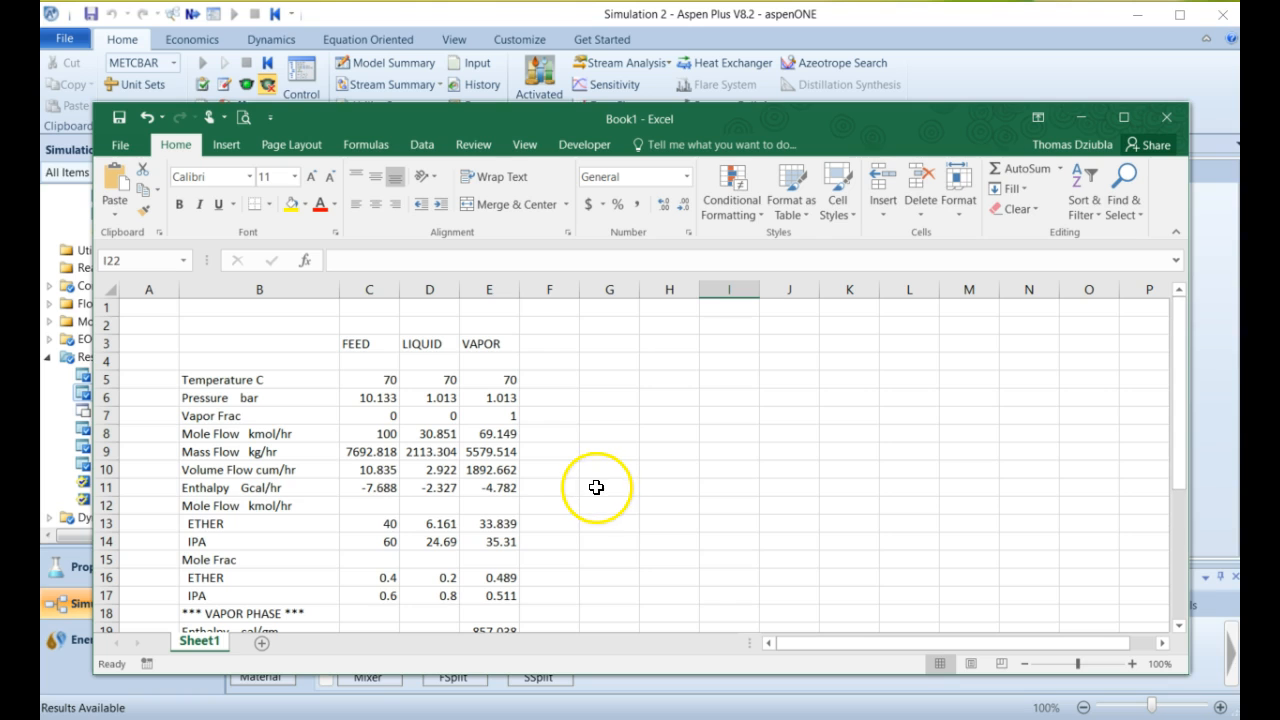
Check the overall mole flow balance in cell F8 with the formula =E8+D8-C8 and clear the cell.
left_click(559, 435)
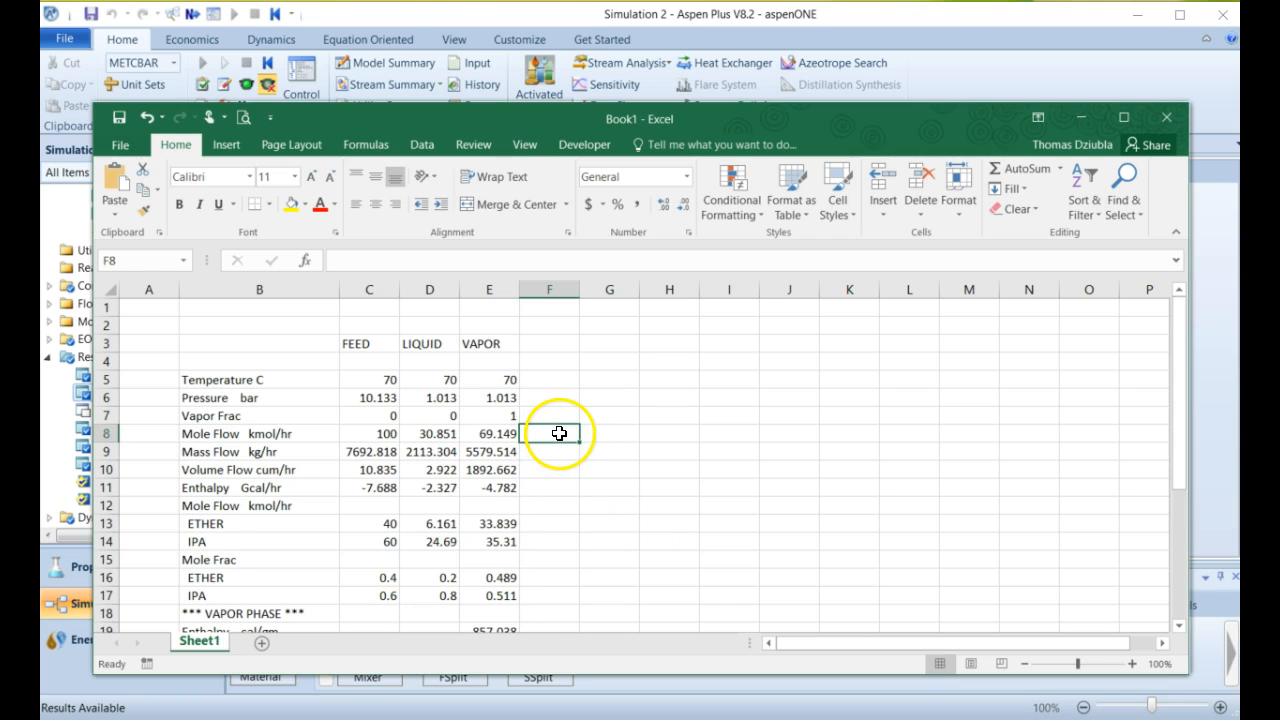
type("=")
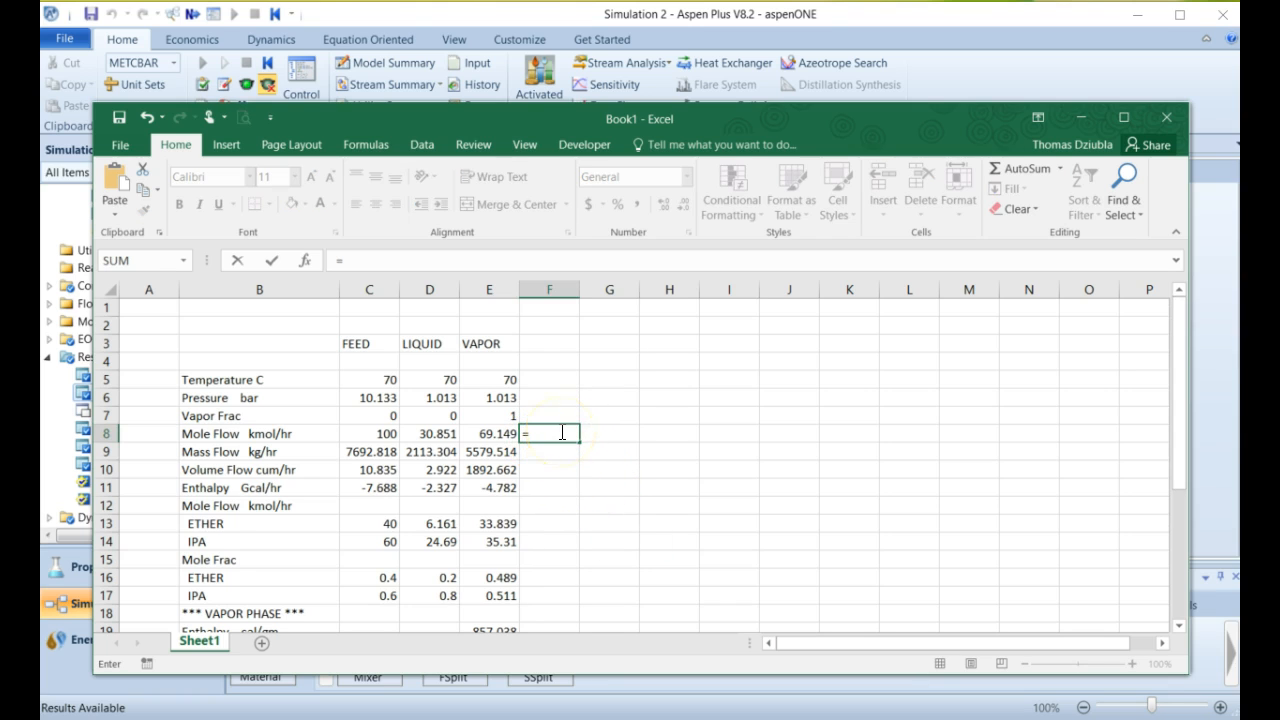
key("Left")
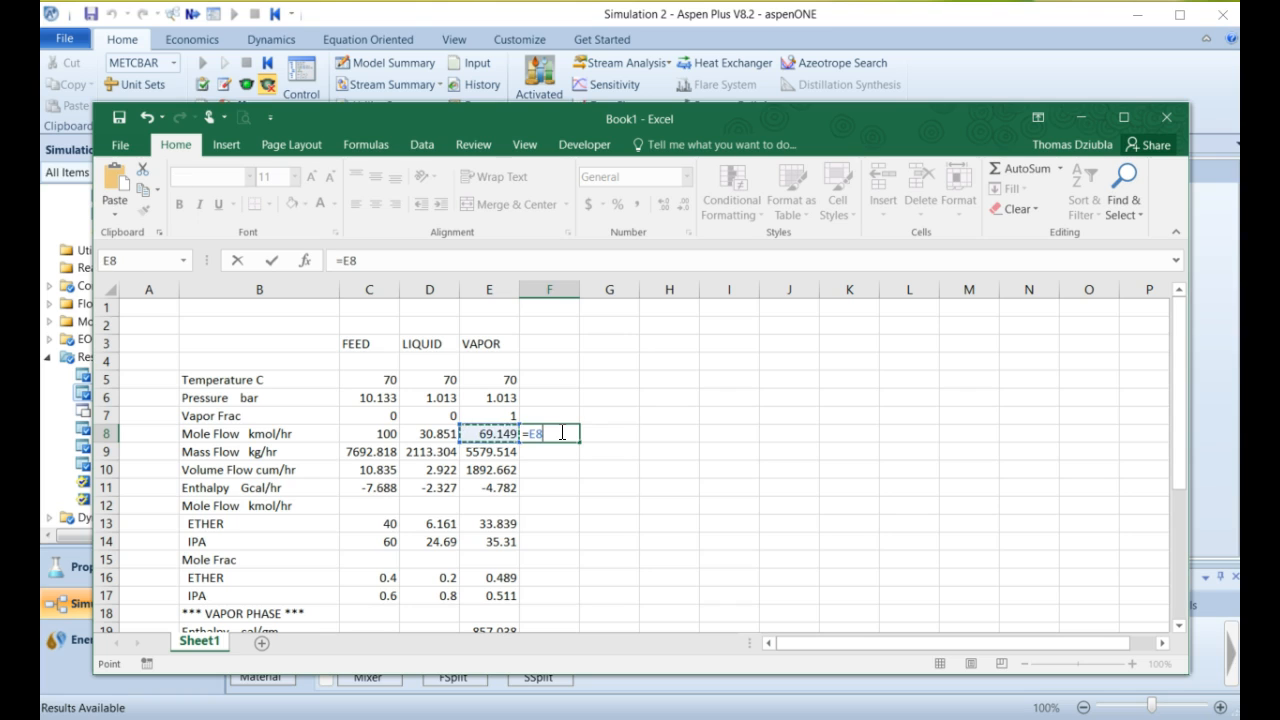
key("Left")
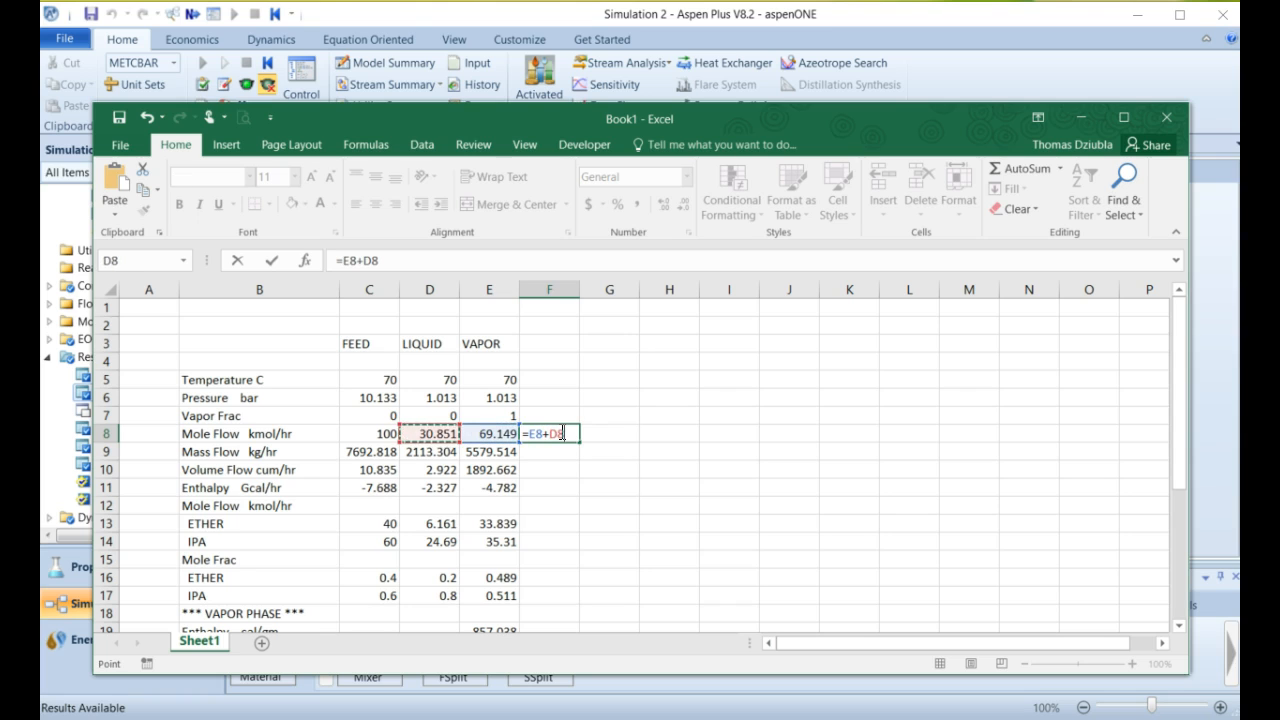
type("-")
key("Left")
key("Left")
key("Left")
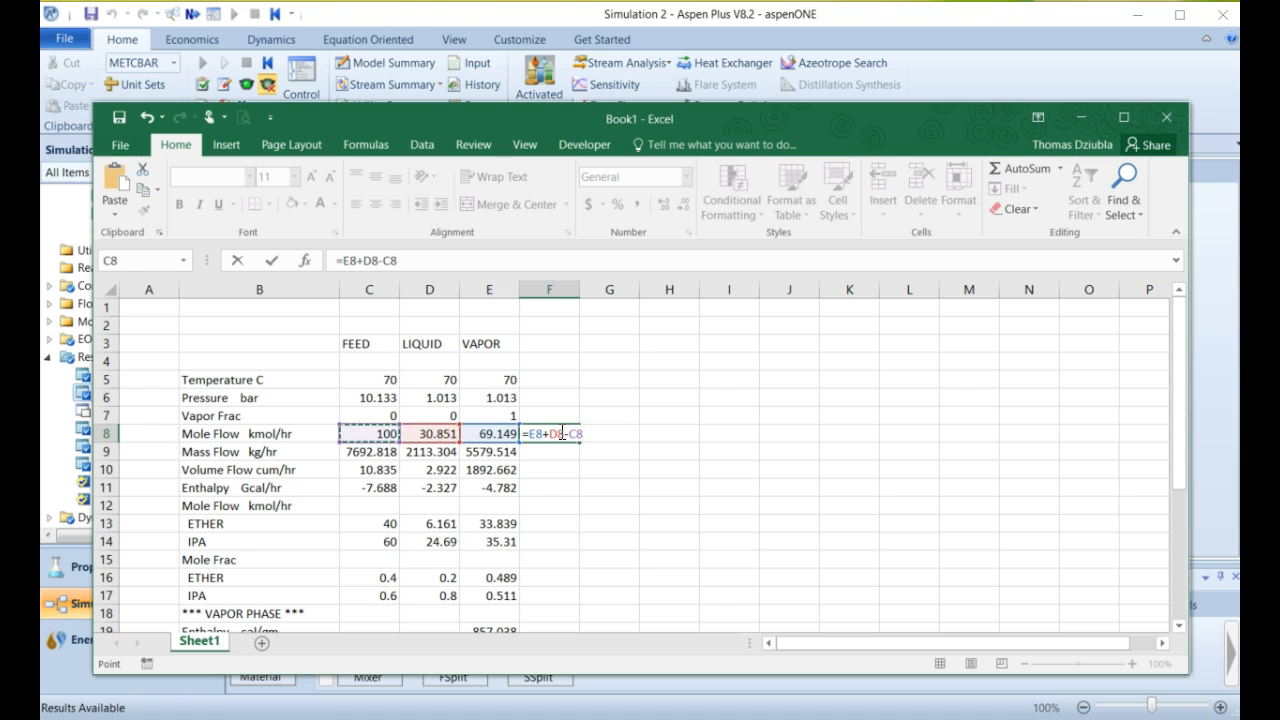
key("Return")
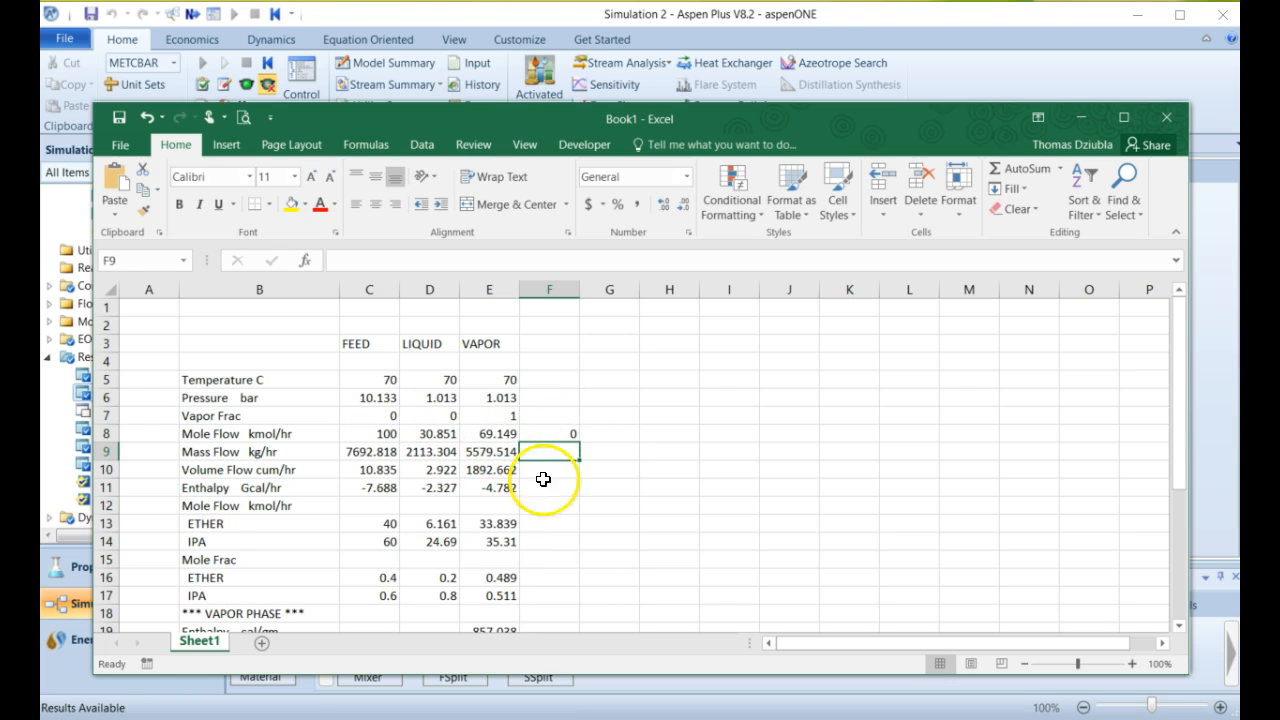
left_click(576, 430)
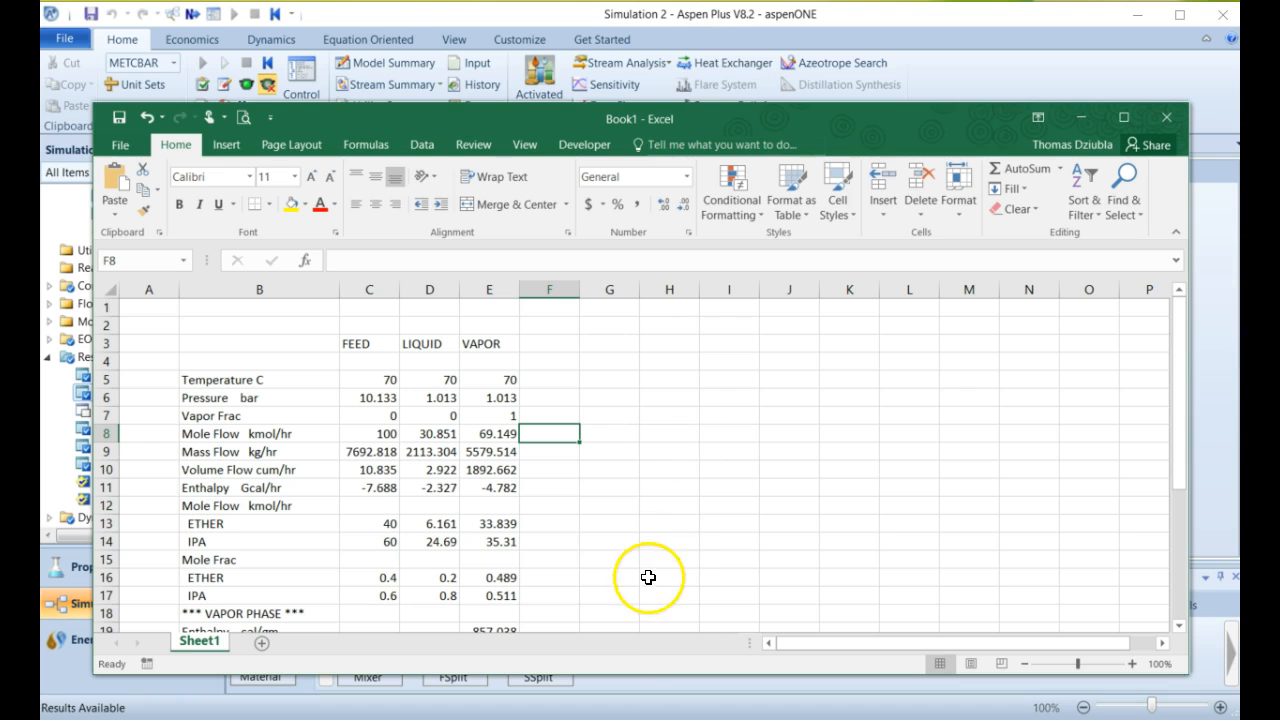
Switch back to Aspen Plus and open the FLASH block's results summary to review outlet conditions and vapor fraction.
left_click(670, 25)
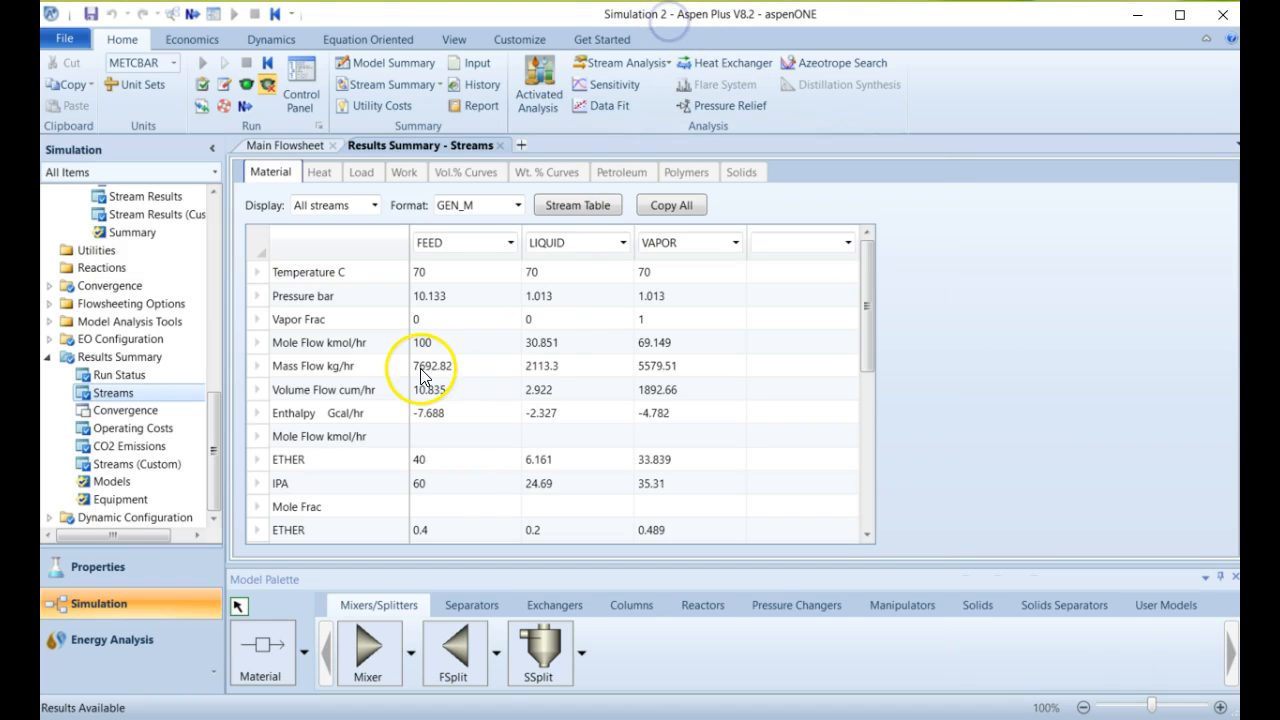
left_click_drag(213, 440, 209, 366)
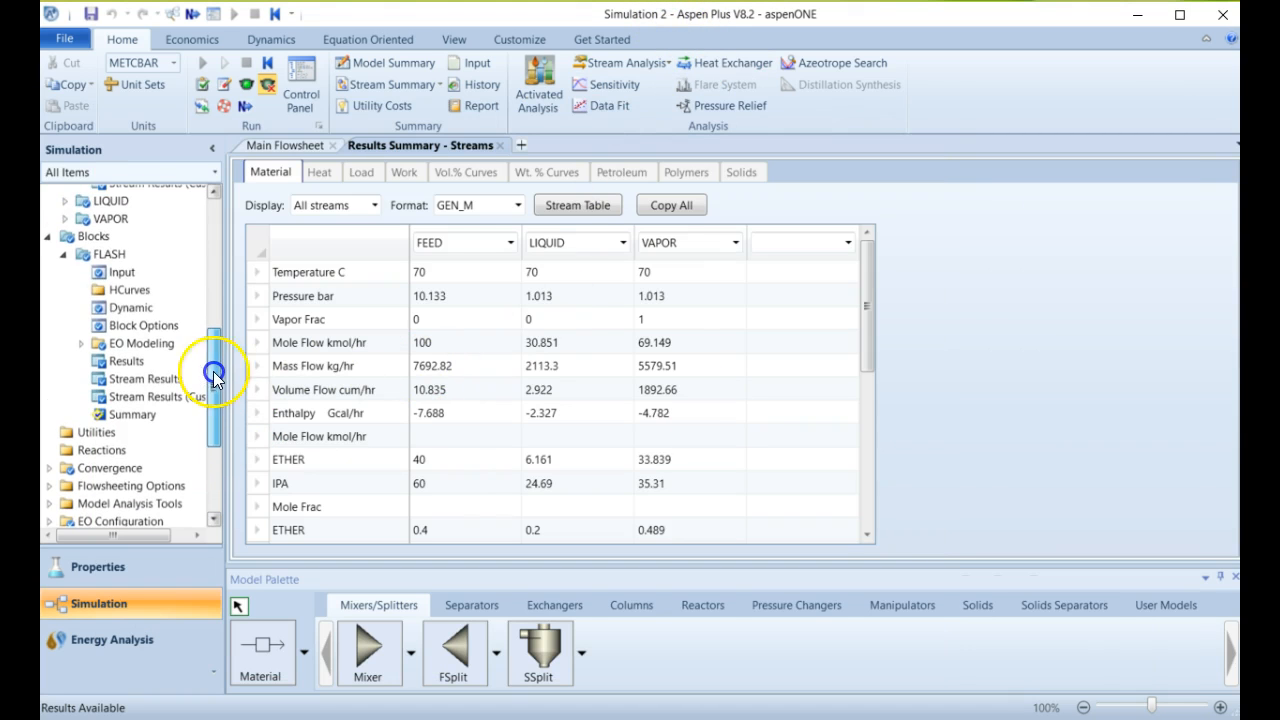
left_click(110, 254)
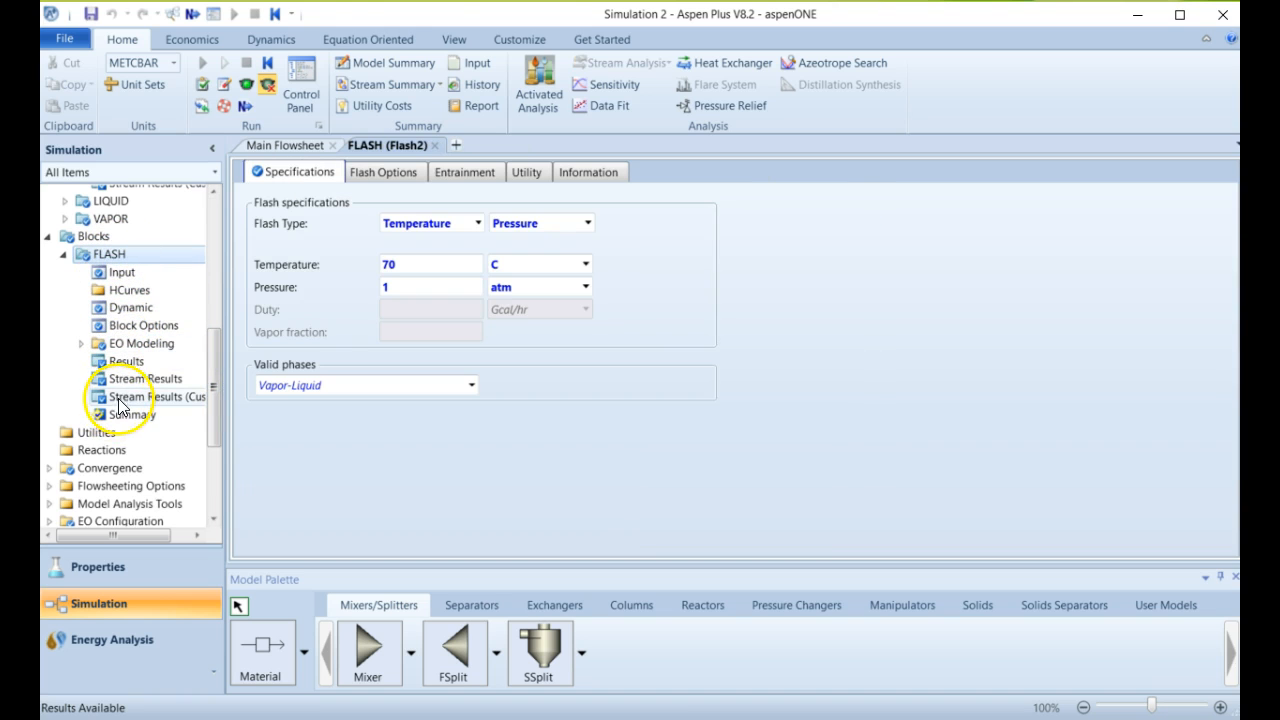
left_click(125, 363)
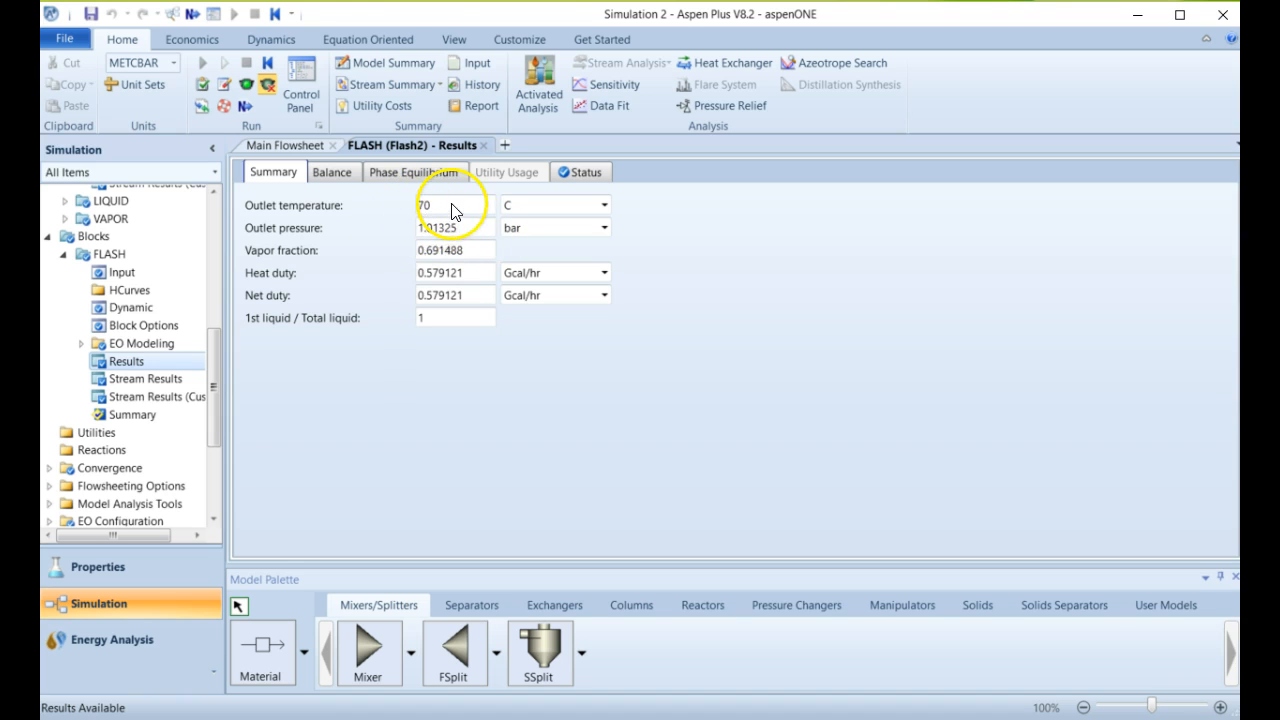
left_click(453, 256)
Display the FLASH block's heat duty in kW.
left_click(596, 274)
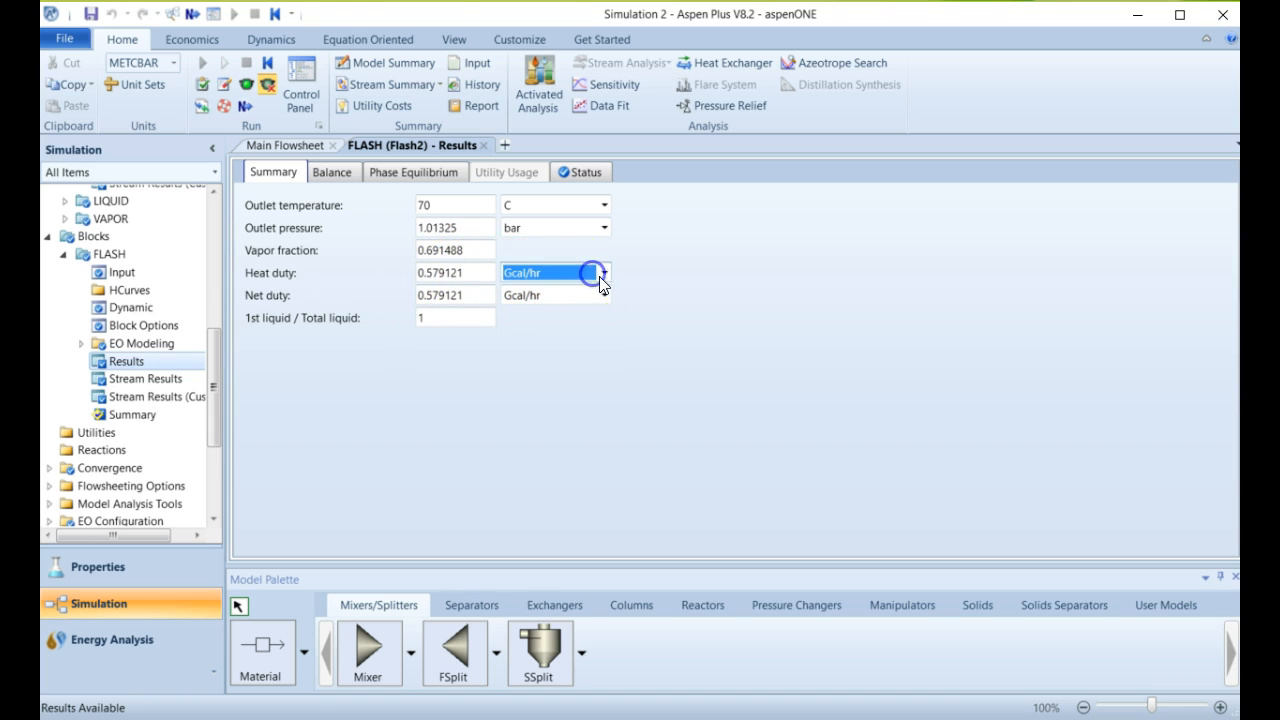
left_click(605, 276)
left_click_drag(602, 357, 602, 316)
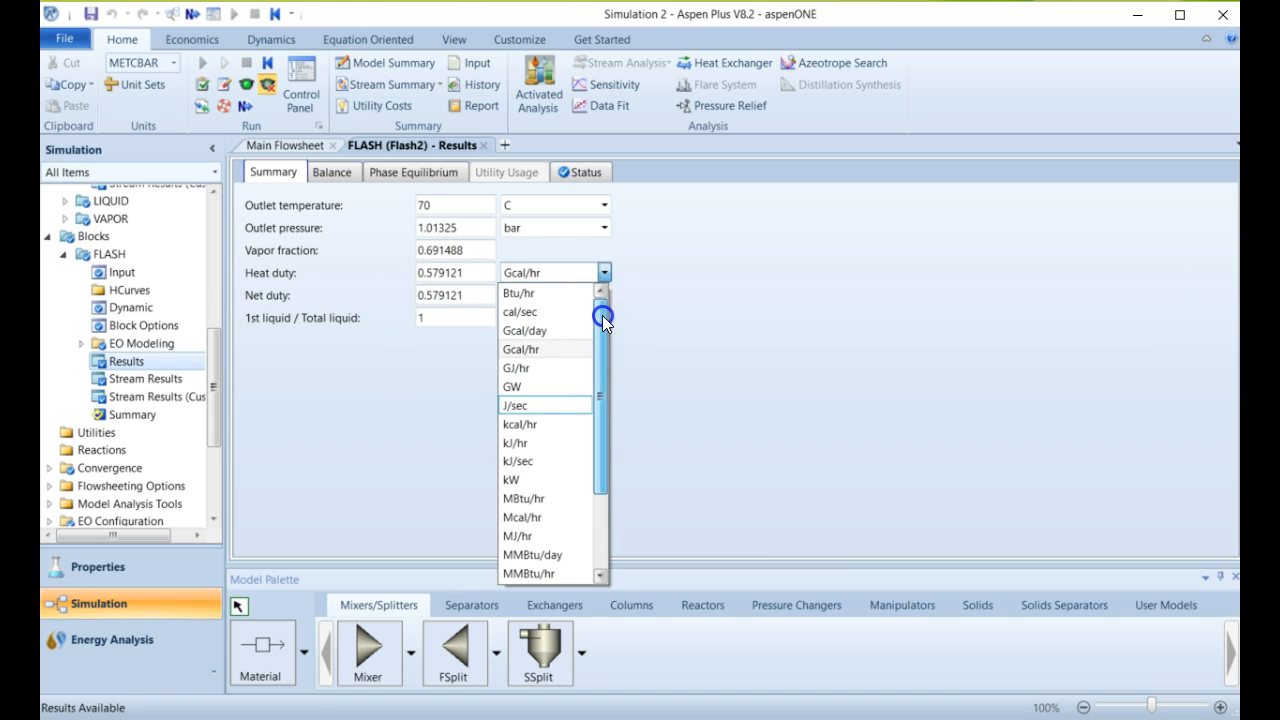
scroll(546, 485, "down", 2)
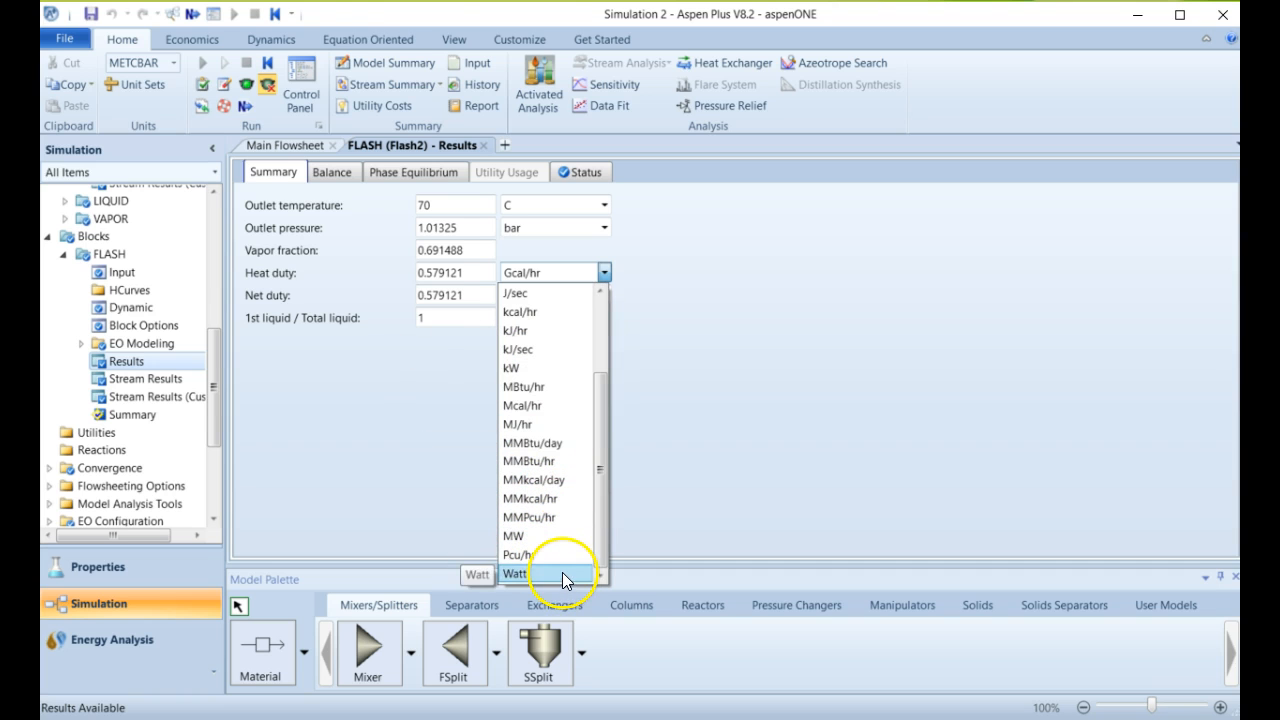
left_click(538, 366)
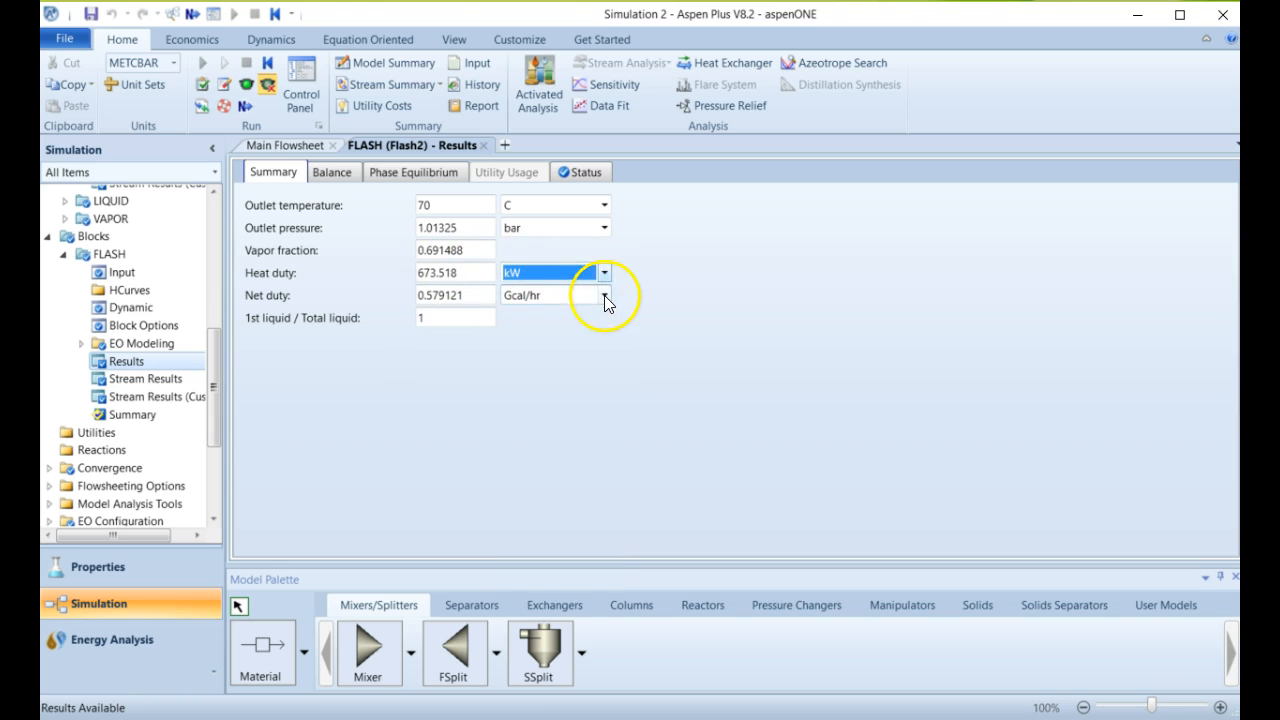
left_click(596, 370)
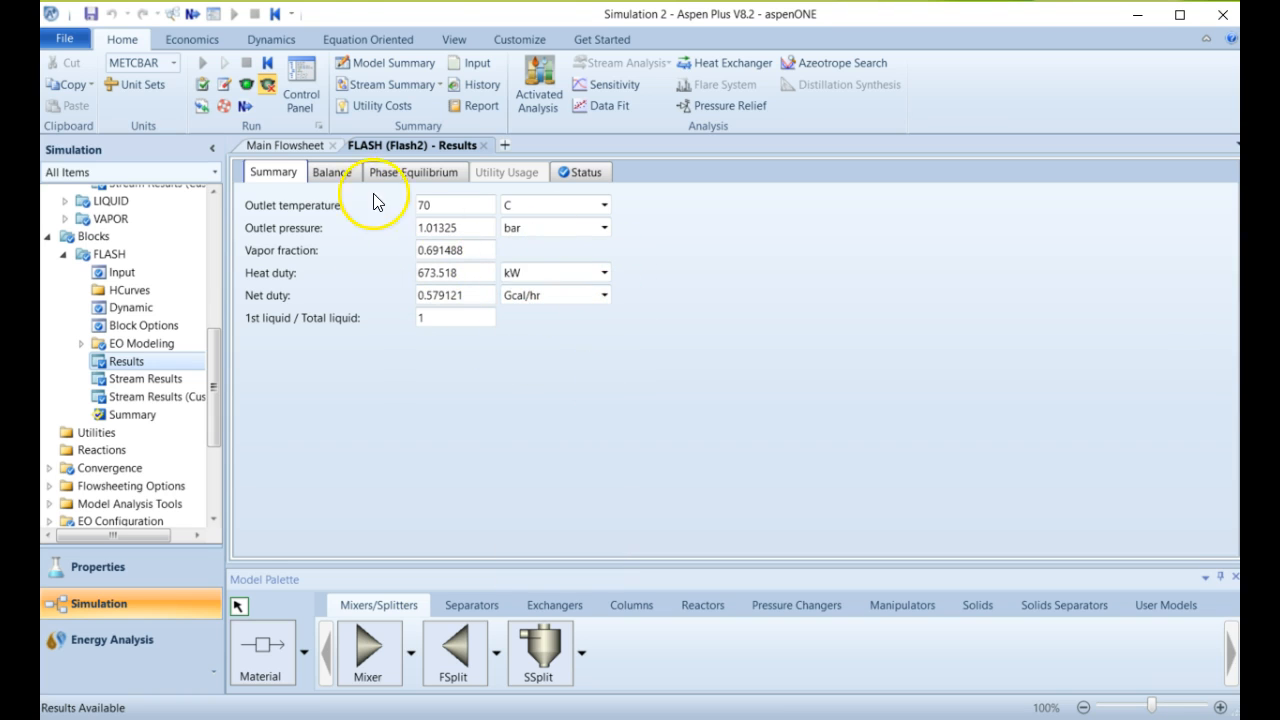
Examine the FLASH block's phase equilibrium compositions and K-values for ETHER and IPA, along with its convergence status.
left_click(415, 180)
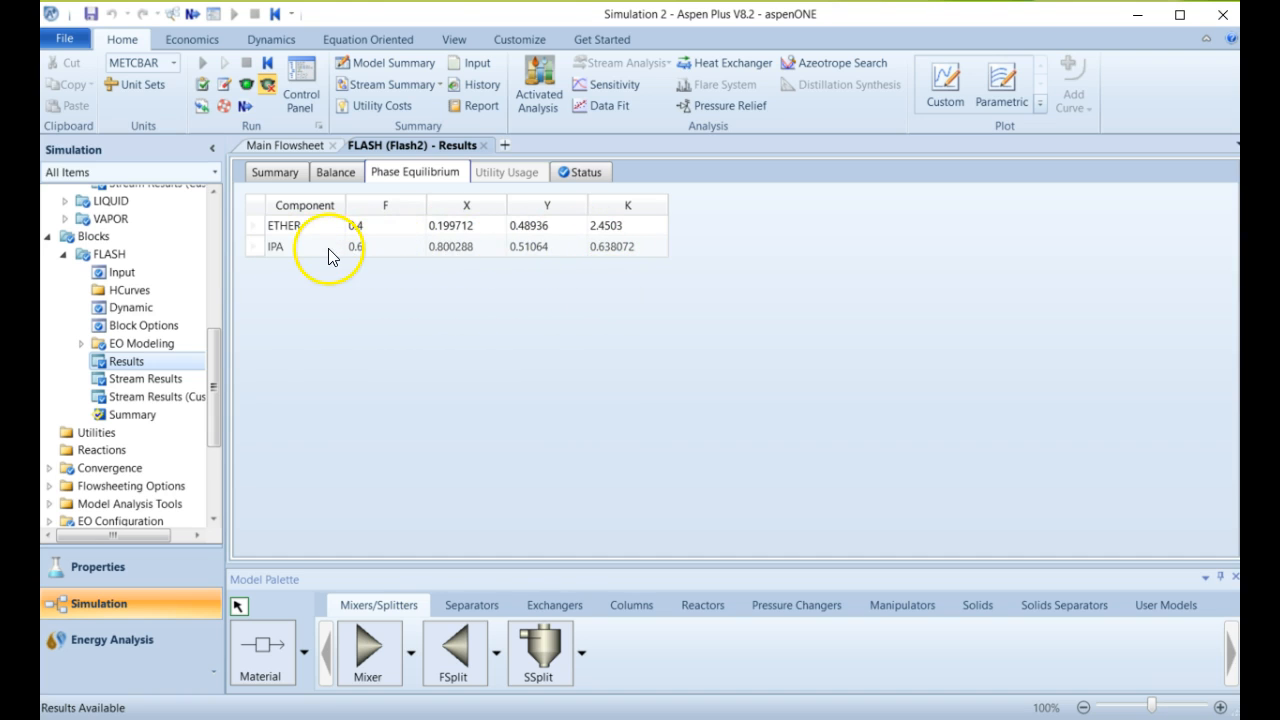
left_click(623, 260)
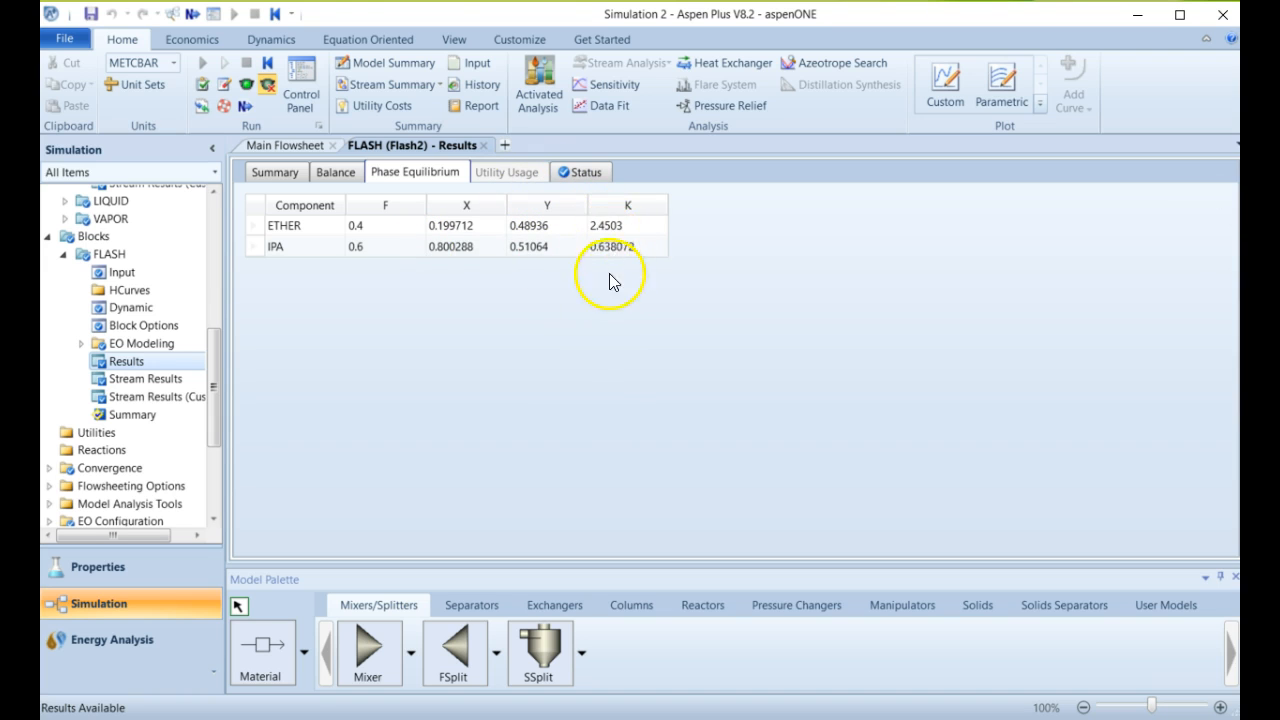
left_click(577, 178)
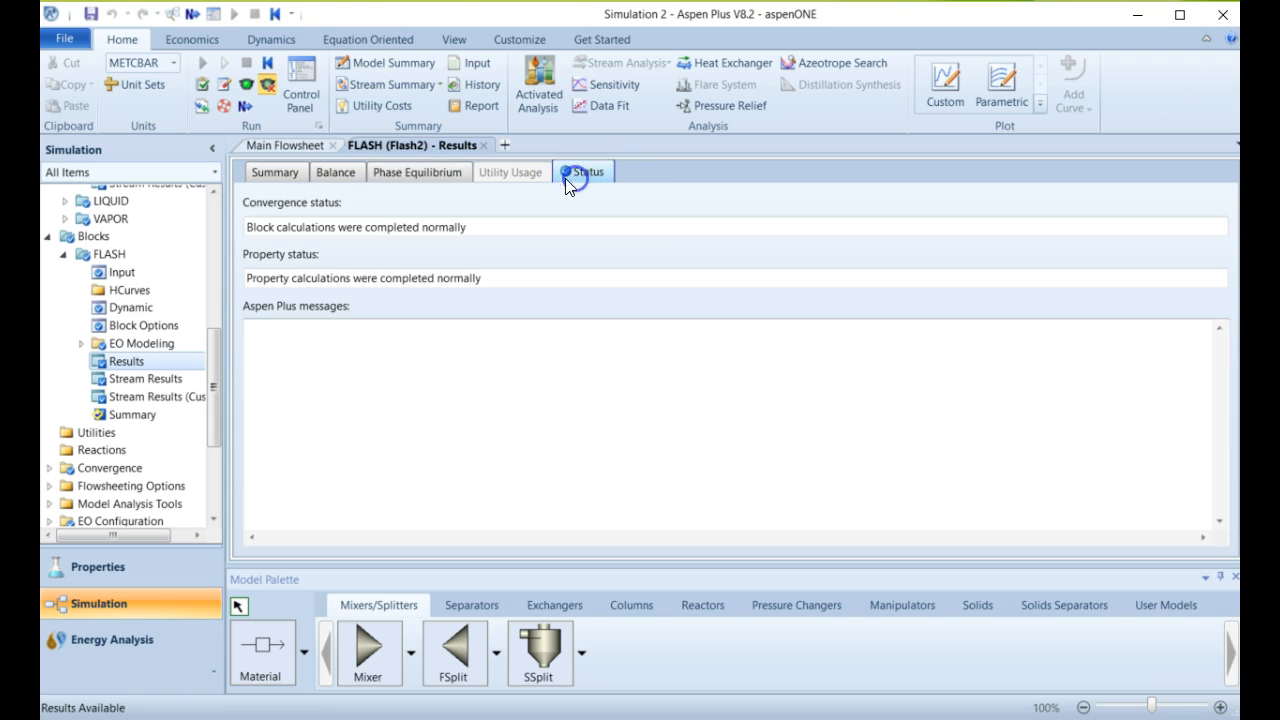
left_click(450, 172)
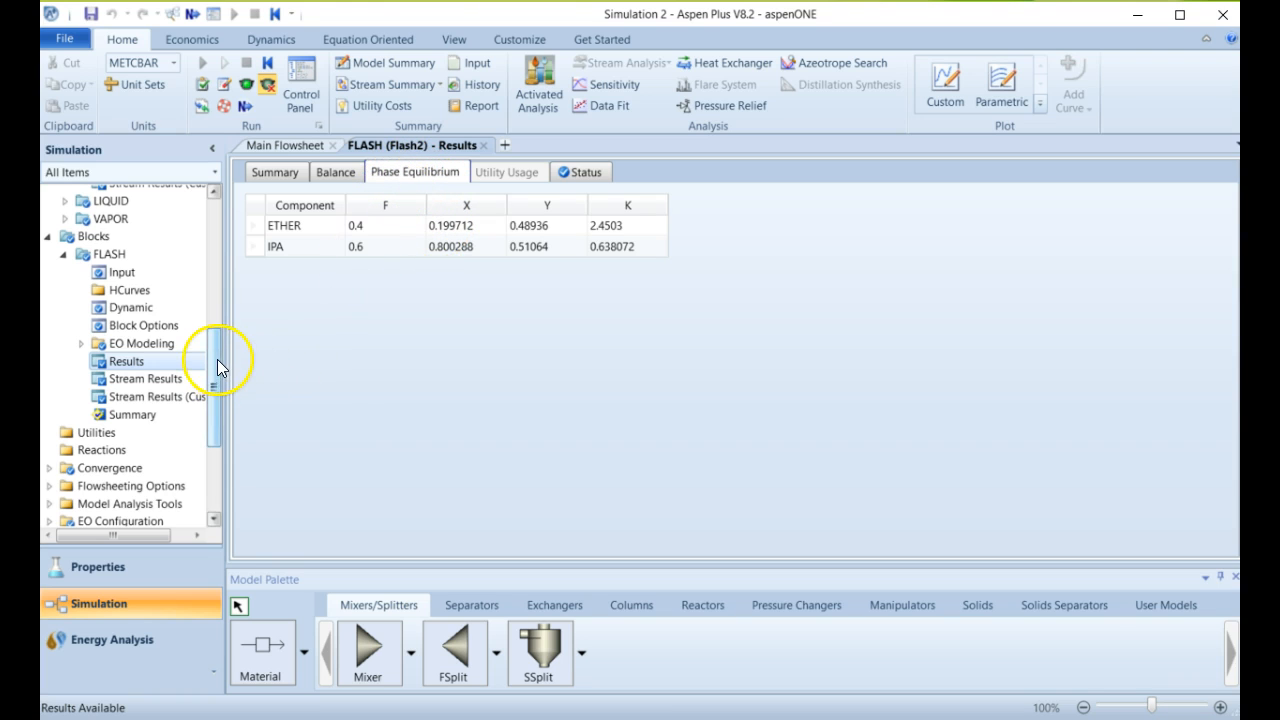
Open the FLASH block's custom stream results and examine flows, fractions, enthalpies, densities, phase properties and the units column.
left_click(166, 396)
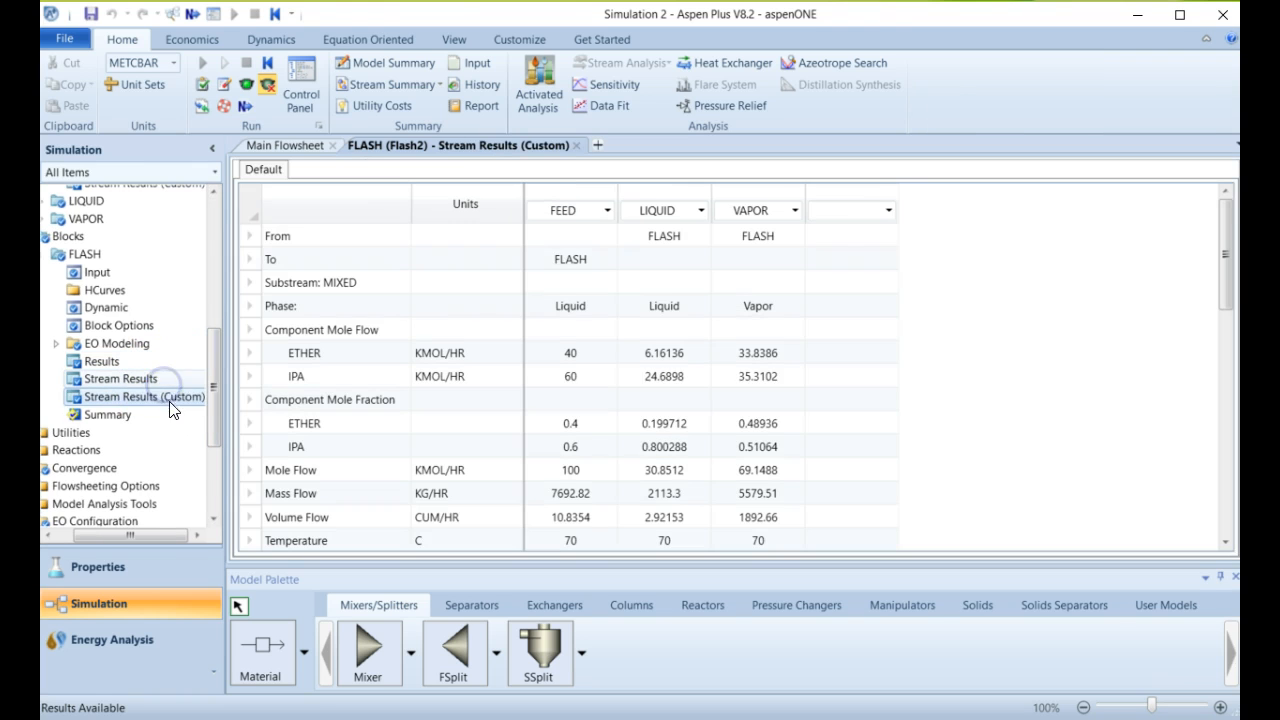
left_click_drag(214, 432, 215, 506)
left_click_drag(145, 533, 95, 533)
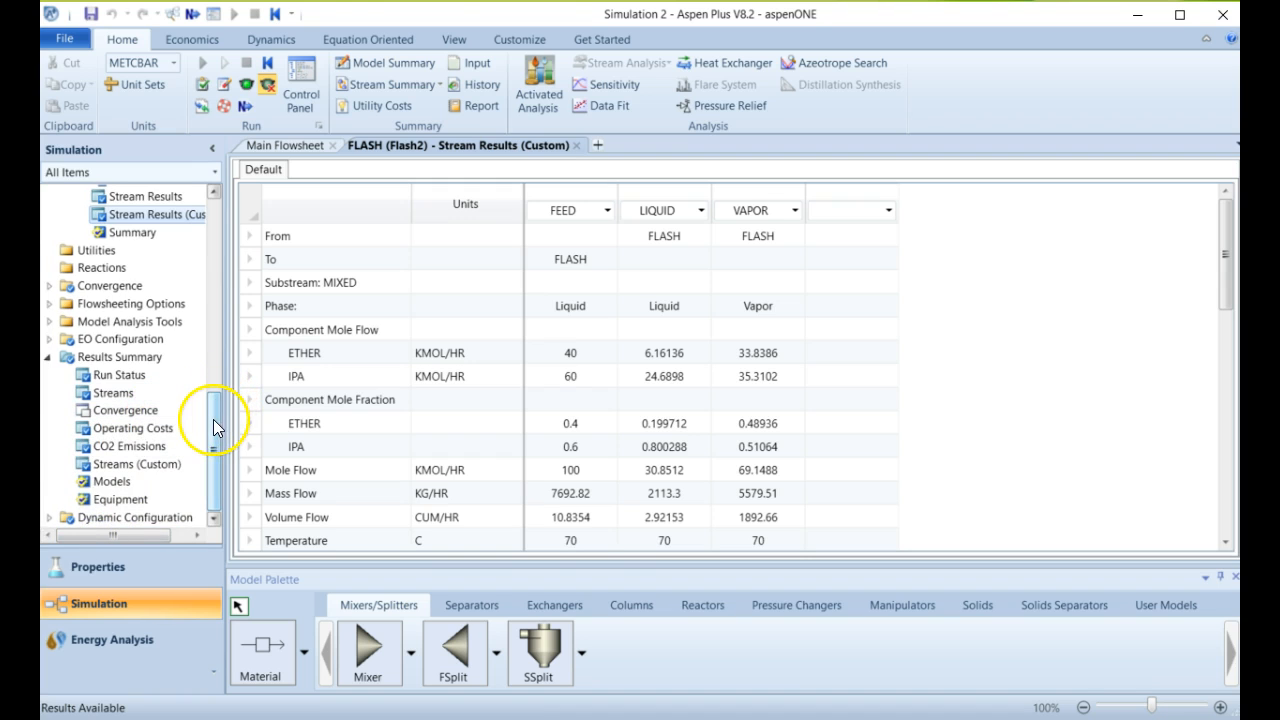
left_click(551, 401)
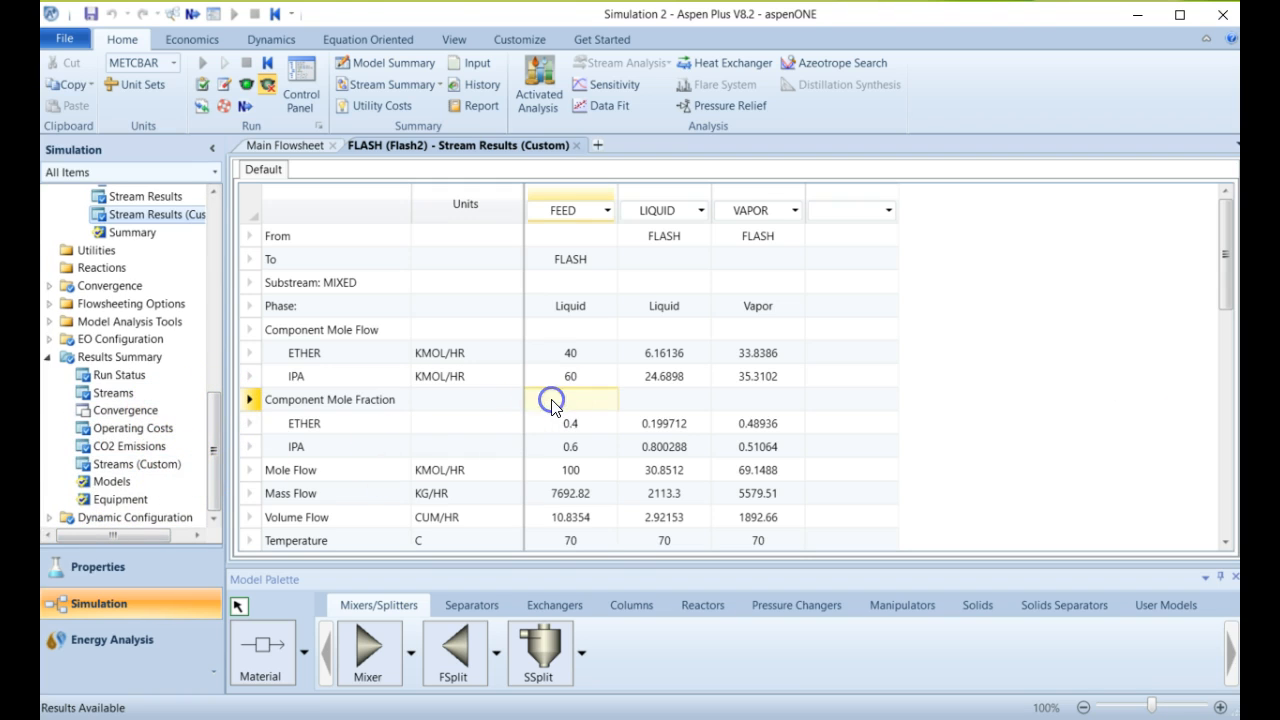
scroll(551, 404, "down", 7)
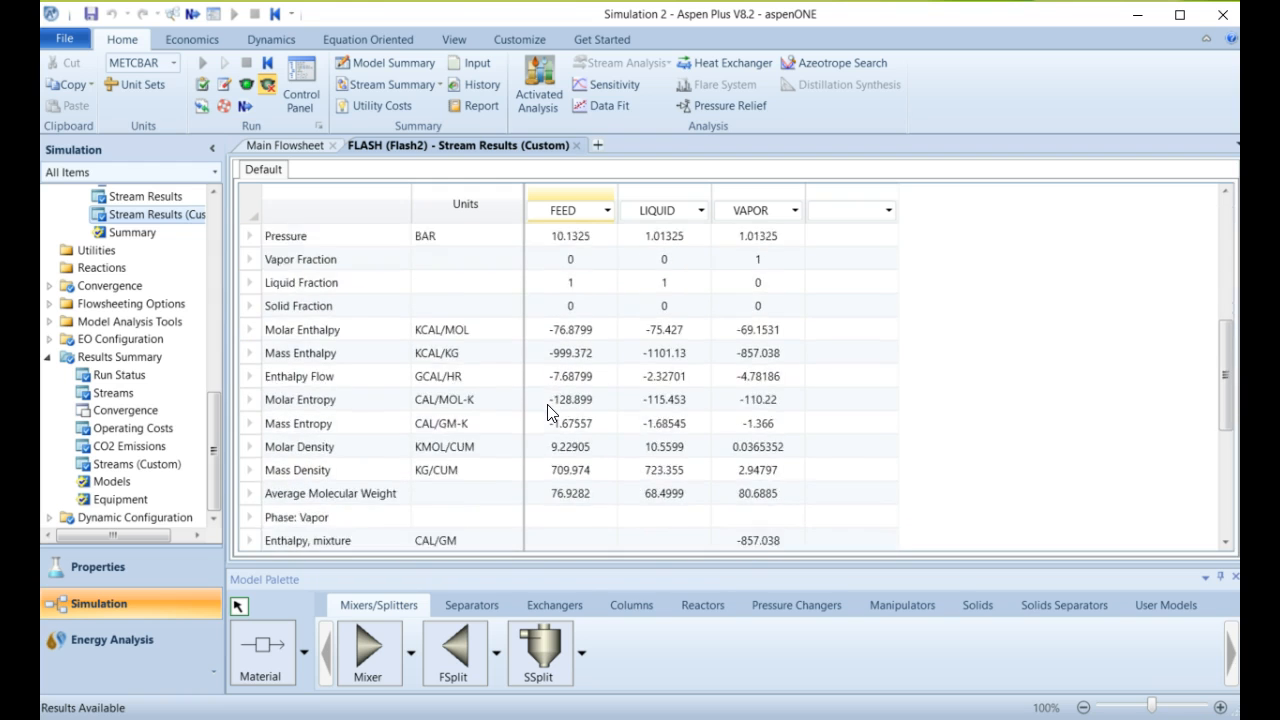
scroll(378, 418, "down", 3)
scroll(363, 440, "up", 3)
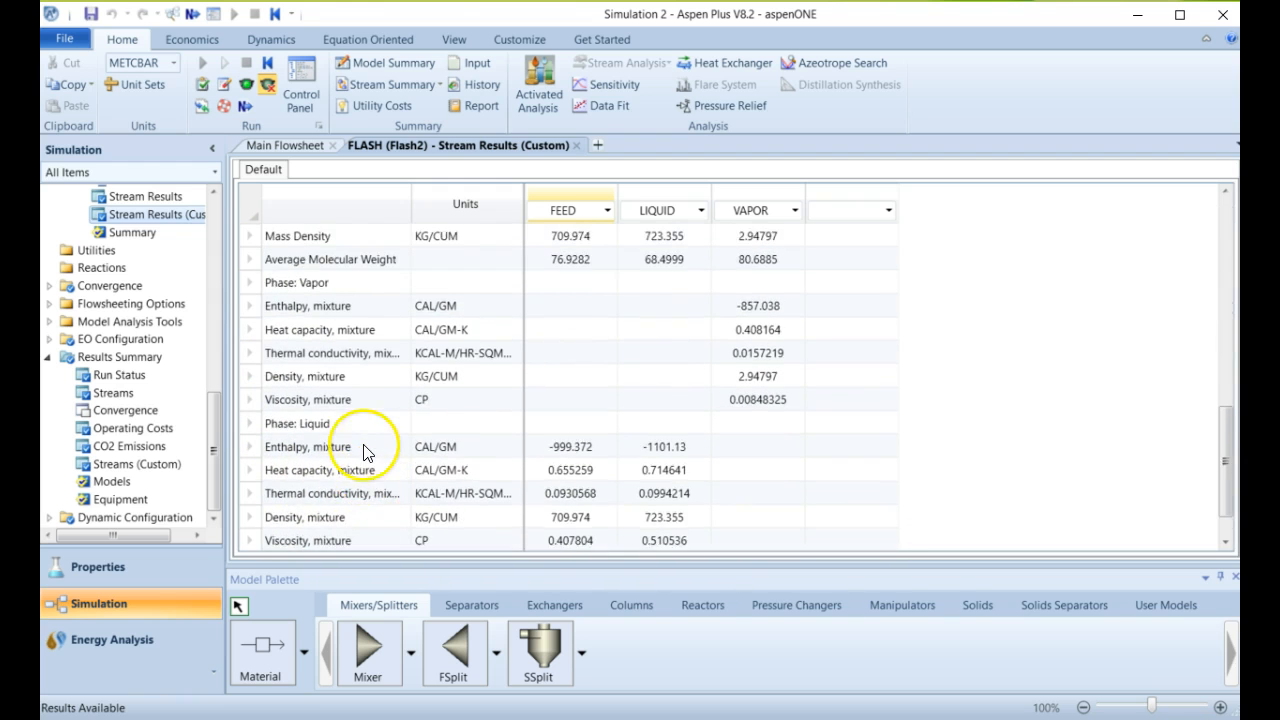
scroll(362, 450, "up", 6)
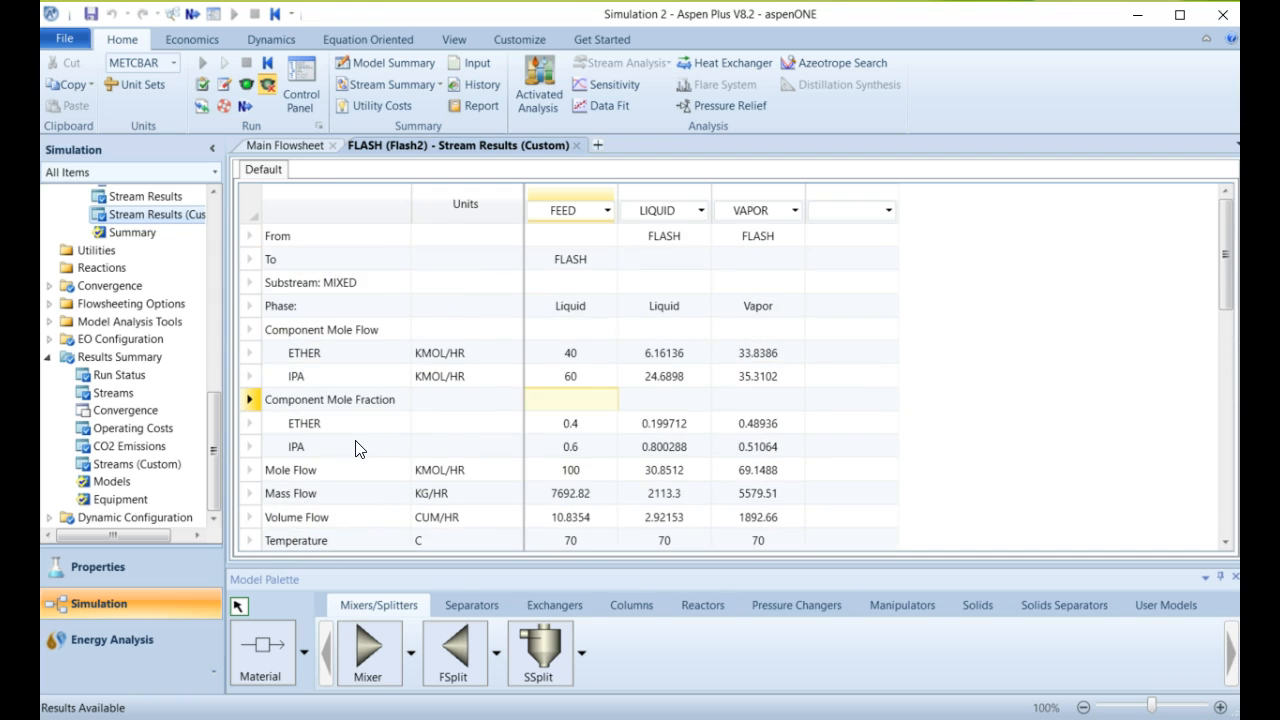
scroll(609, 437, "down", 4)
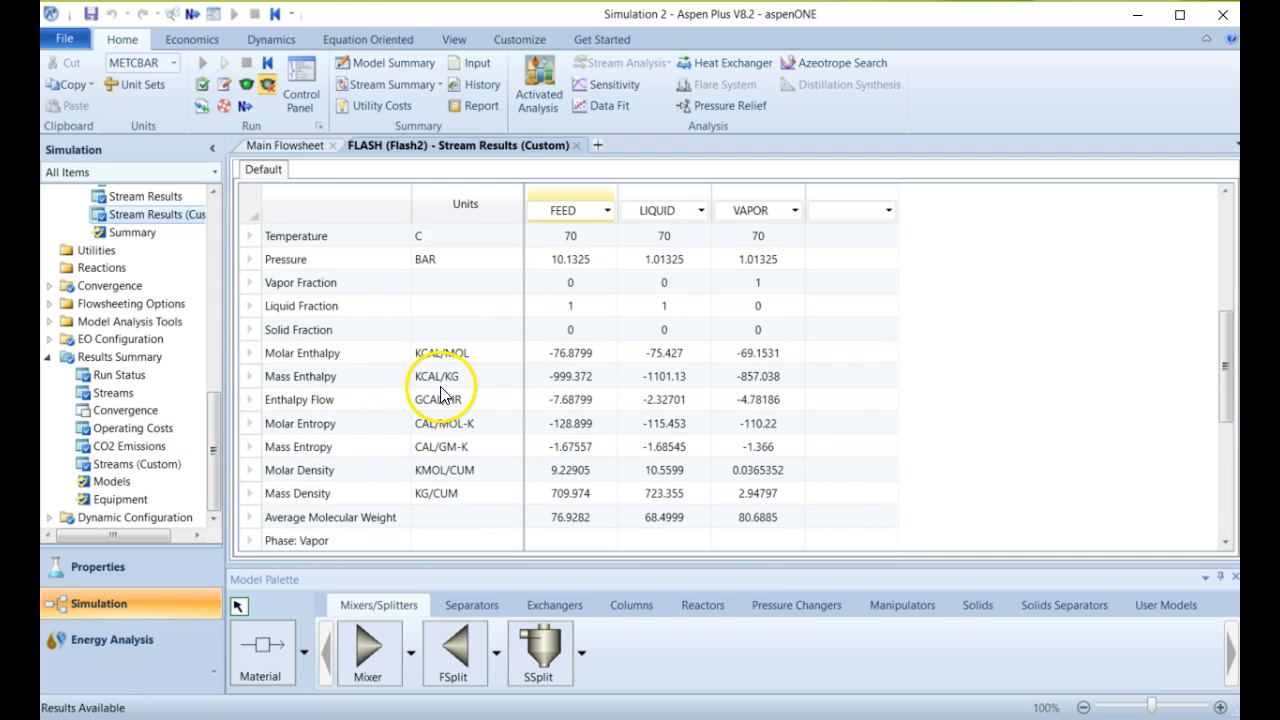
left_click(437, 378)
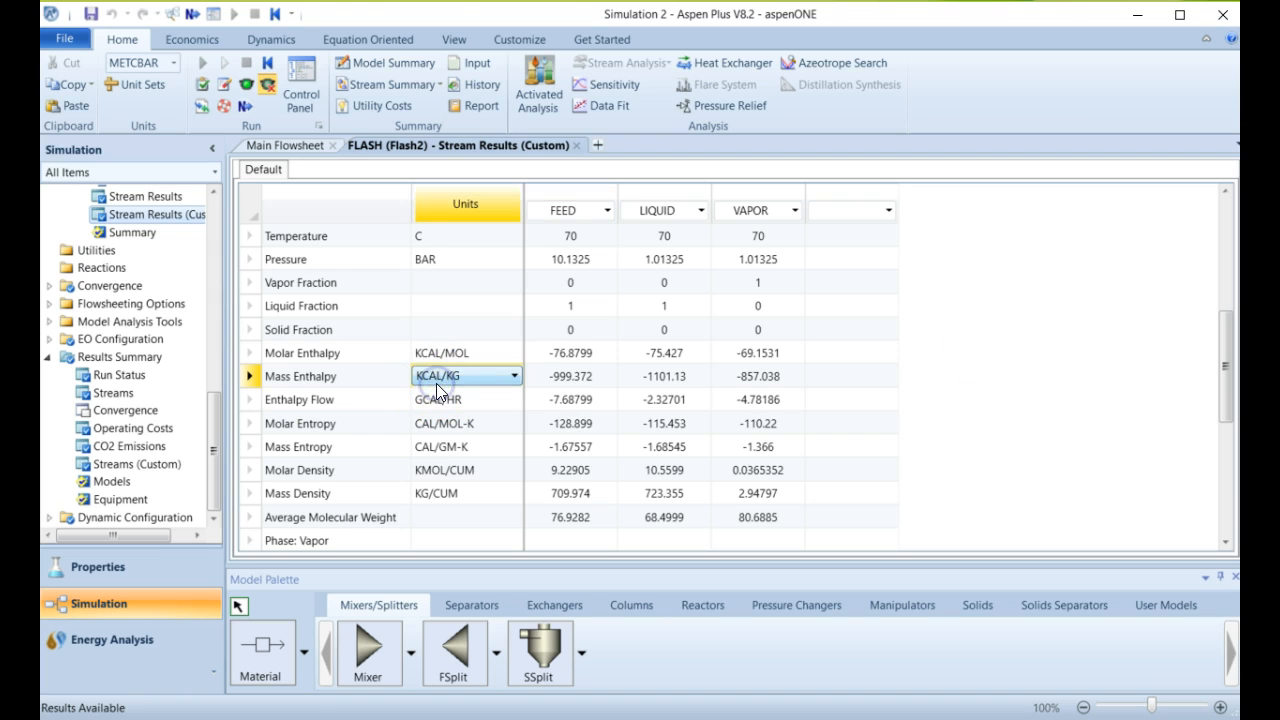
Open the custom streams table in the overall results summary and look over the unit choices for the ETHER component mole flow.
left_click(166, 465)
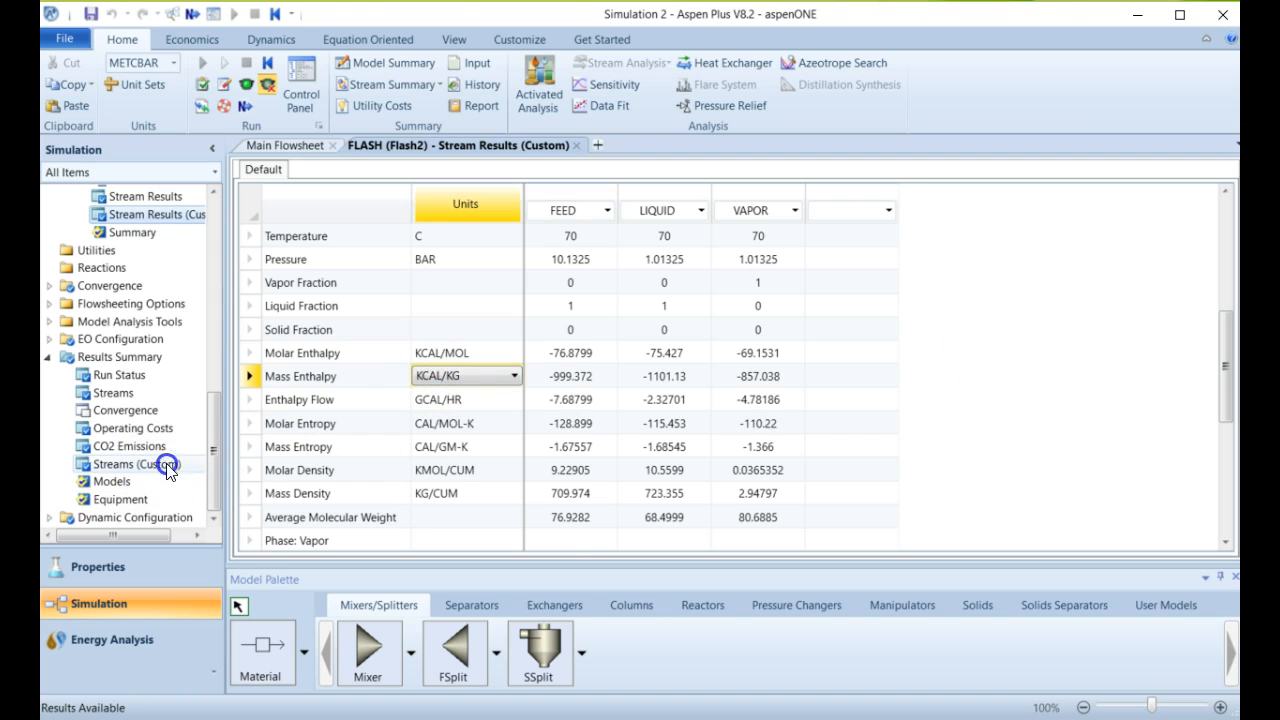
left_click(497, 355)
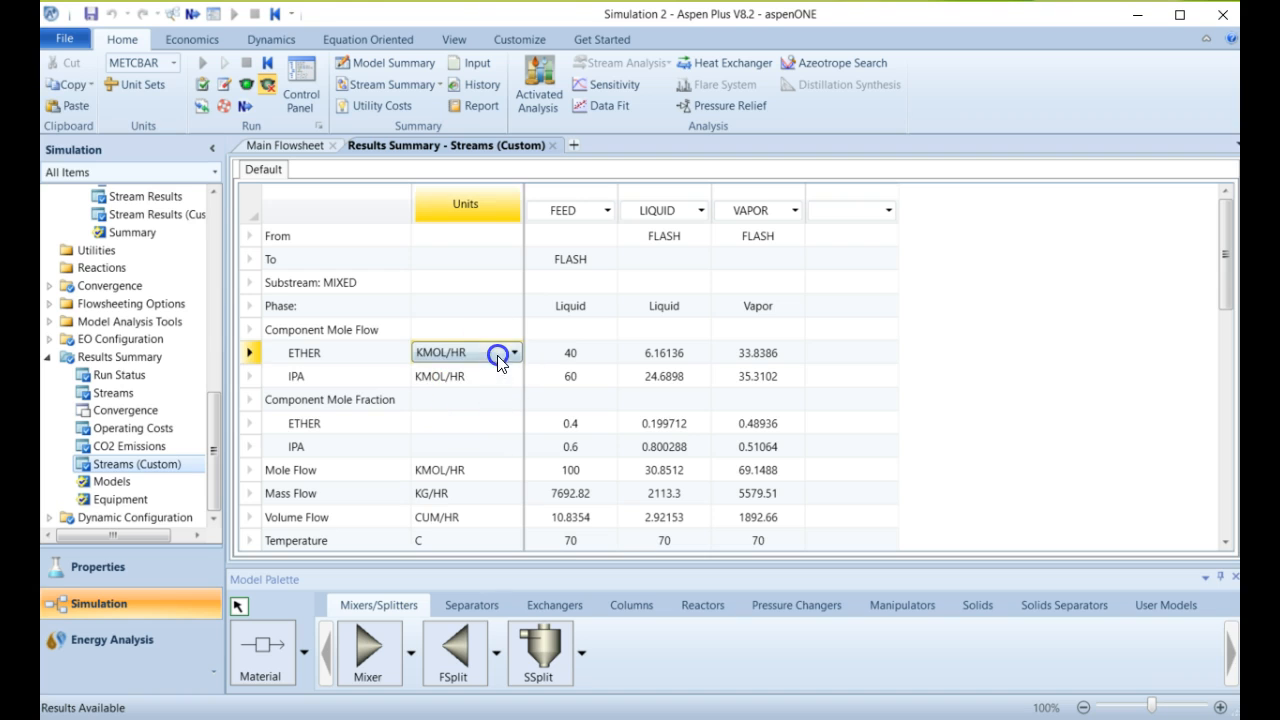
left_click(410, 403)
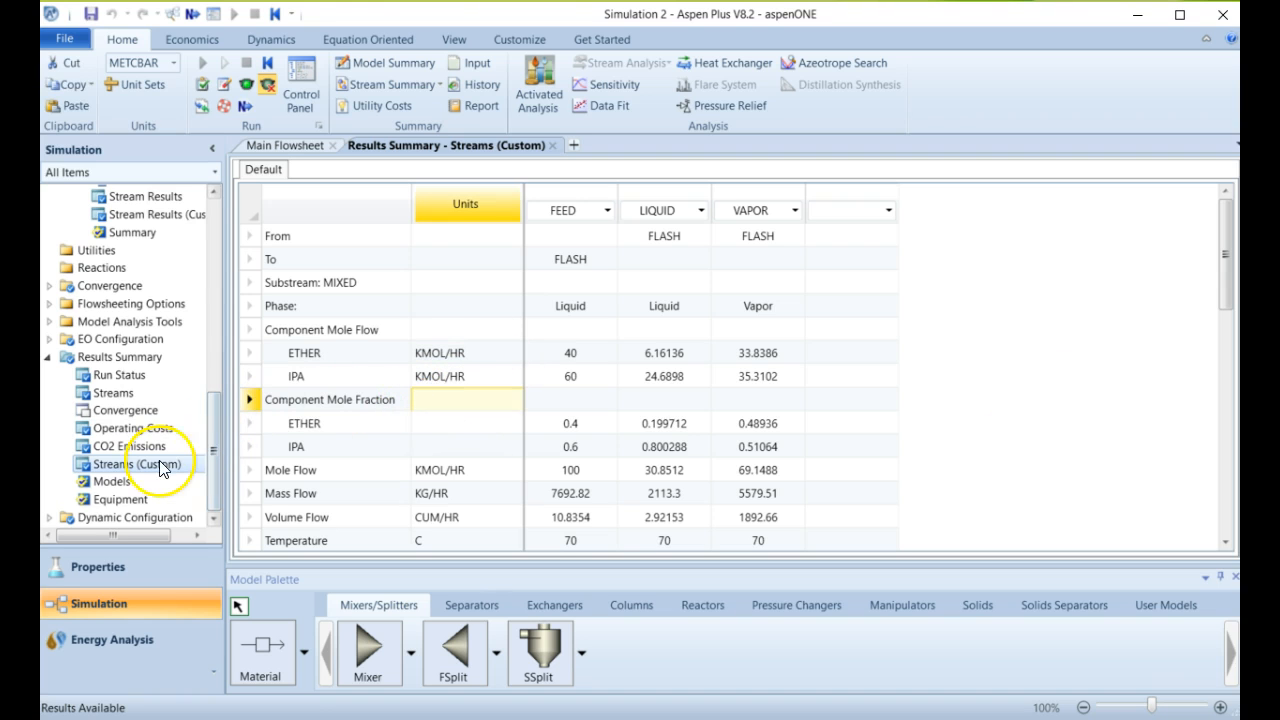
left_click(490, 354)
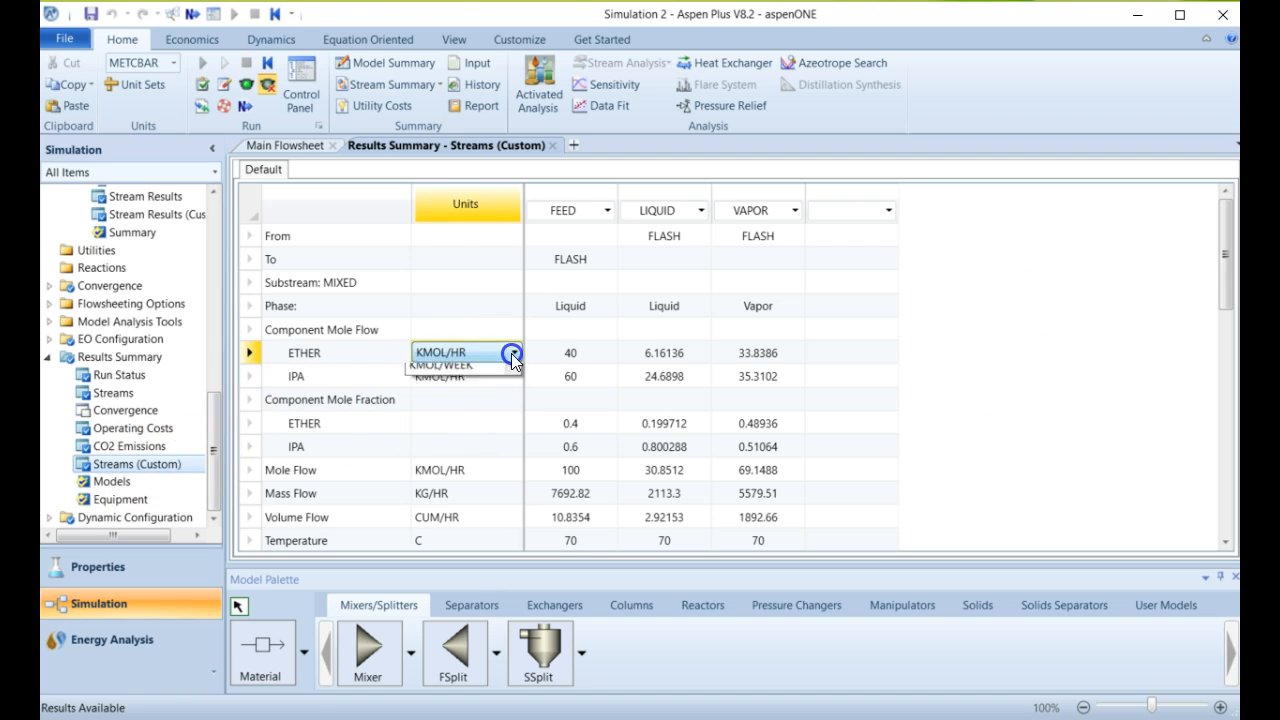
mouse_move(511, 401)
left_mouse_down()
mouse_move(511, 500)
mouse_move(506, 386)
left_mouse_up()
left_click(986, 251)
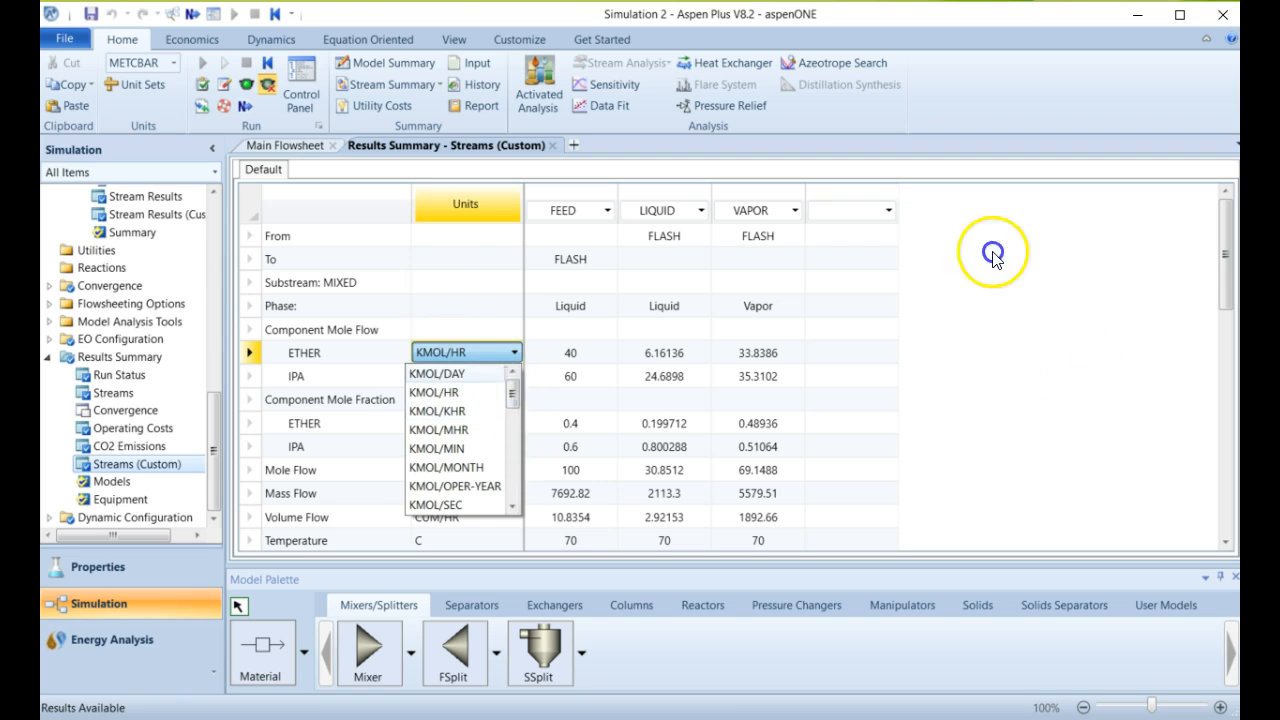
Look over the custom streams table's units for mole and mass flows and molar enthalpy, along with the stream values.
scroll(457, 420, "down", 1)
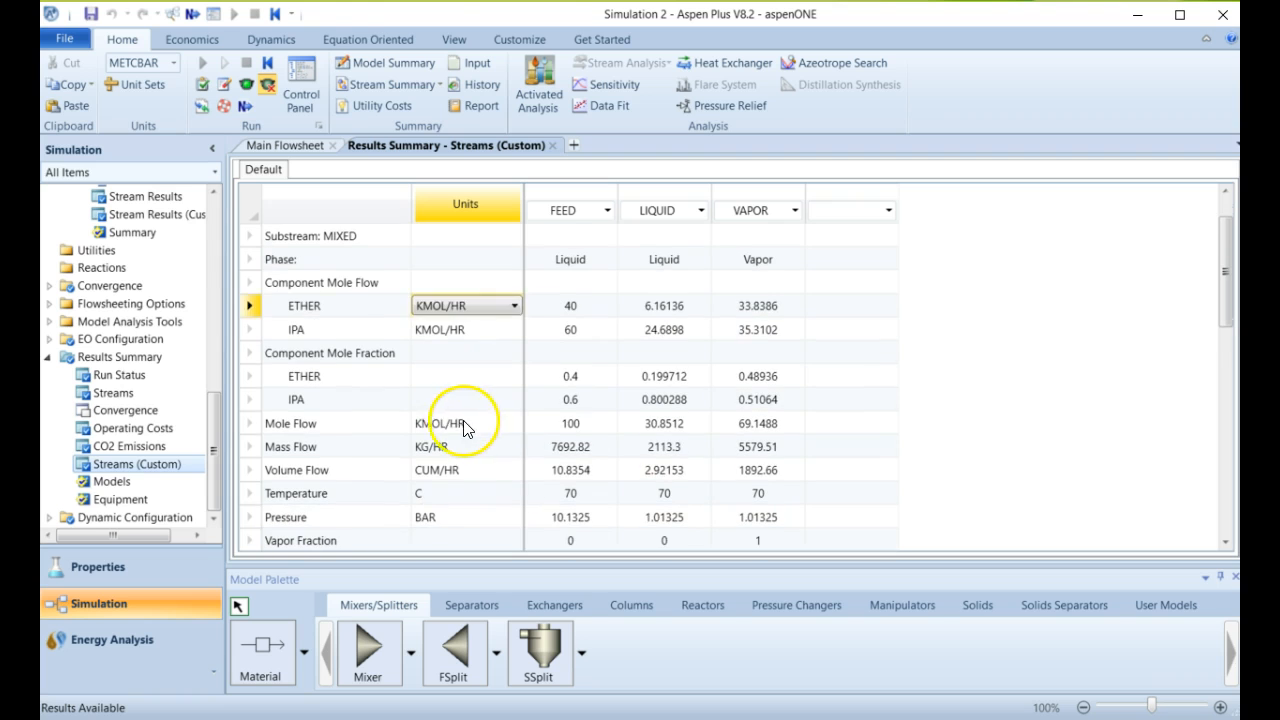
left_click(468, 423)
left_click(460, 454)
scroll(608, 451, "down", 3)
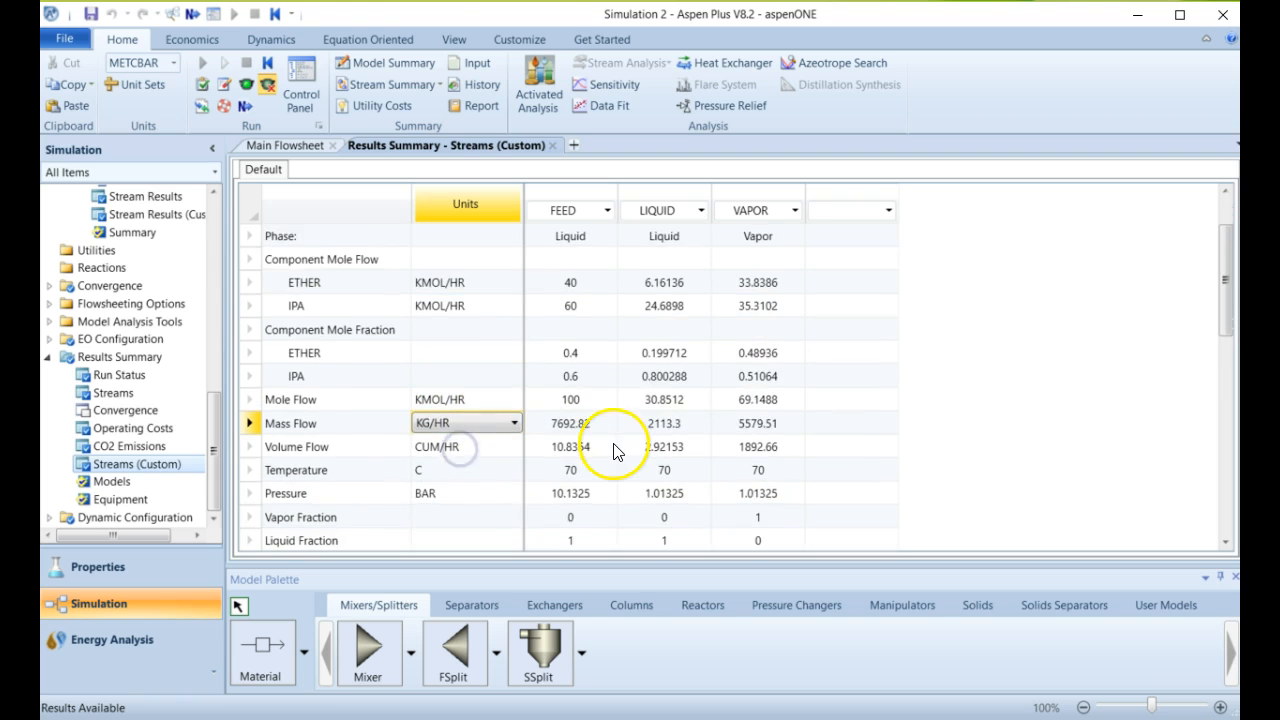
scroll(613, 451, "down", 2)
left_click(488, 306)
left_click(474, 356)
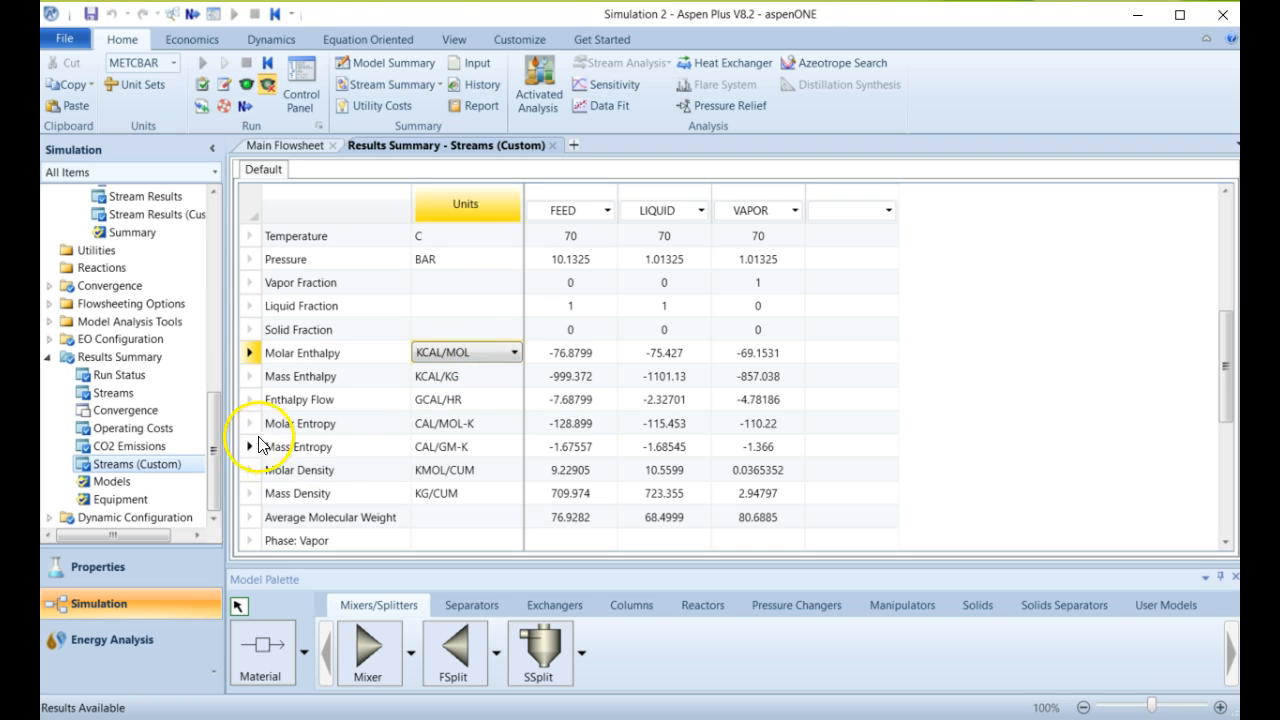
left_click(872, 353)
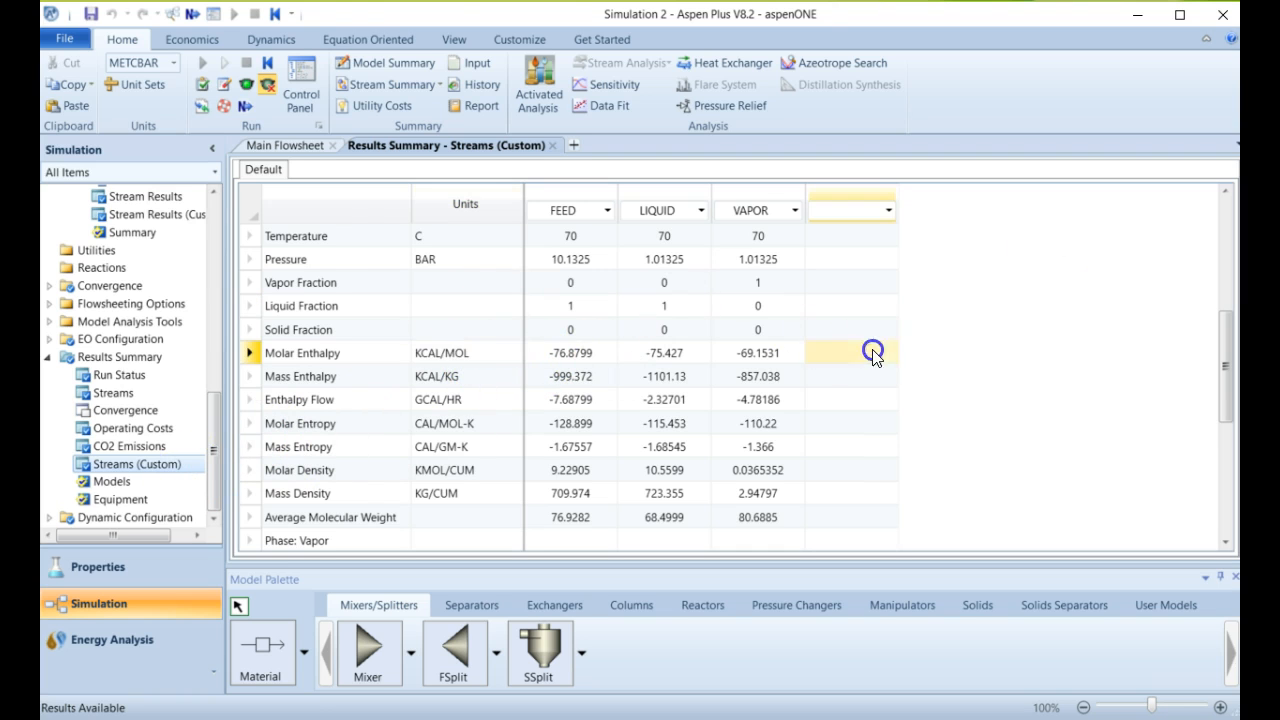
scroll(872, 355, "up", 4)
left_click_drag(349, 240, 727, 478)
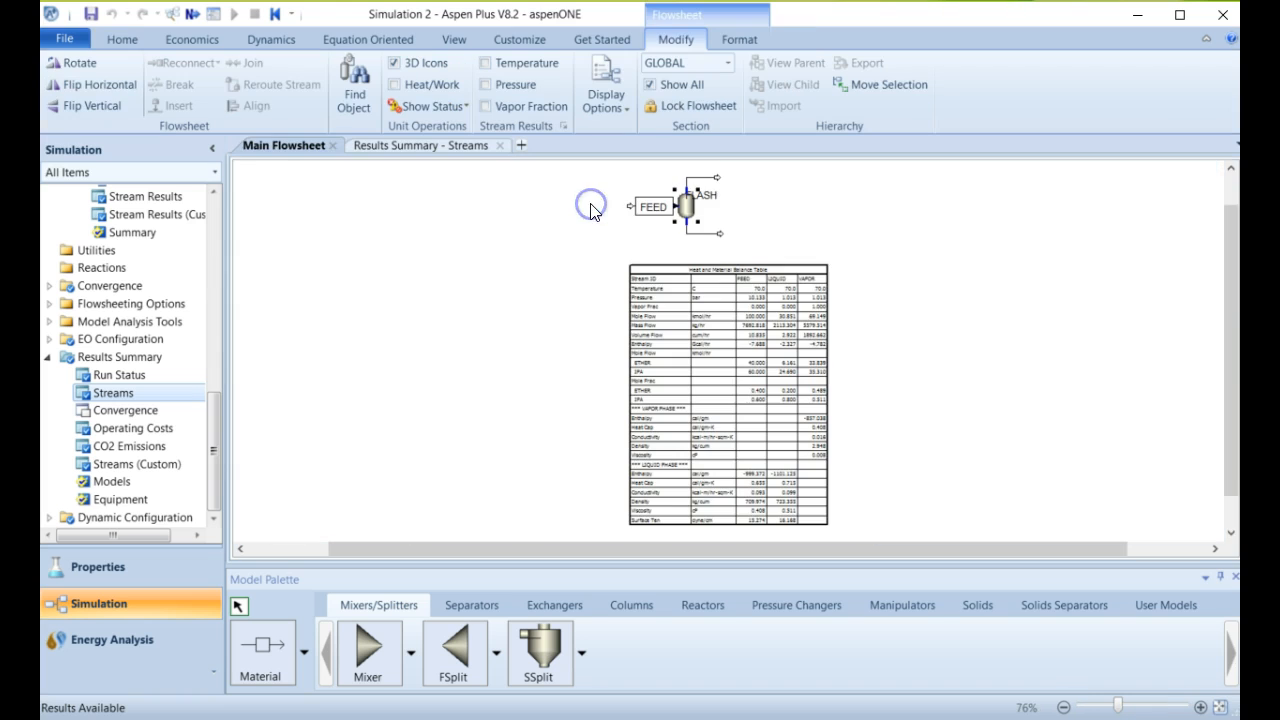
Move the heat and material balance table on the main flowsheet to the right of the FLASH block.
left_click_drag(757, 358, 862, 282)
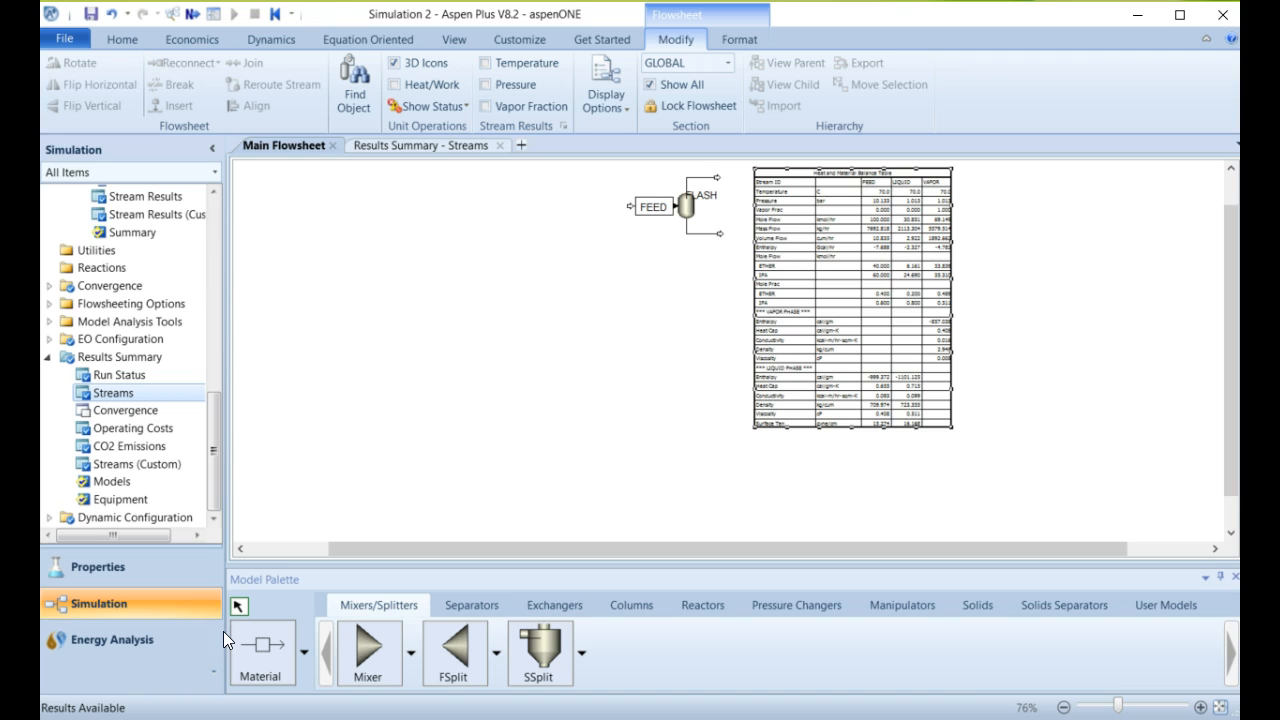
left_click(182, 692)
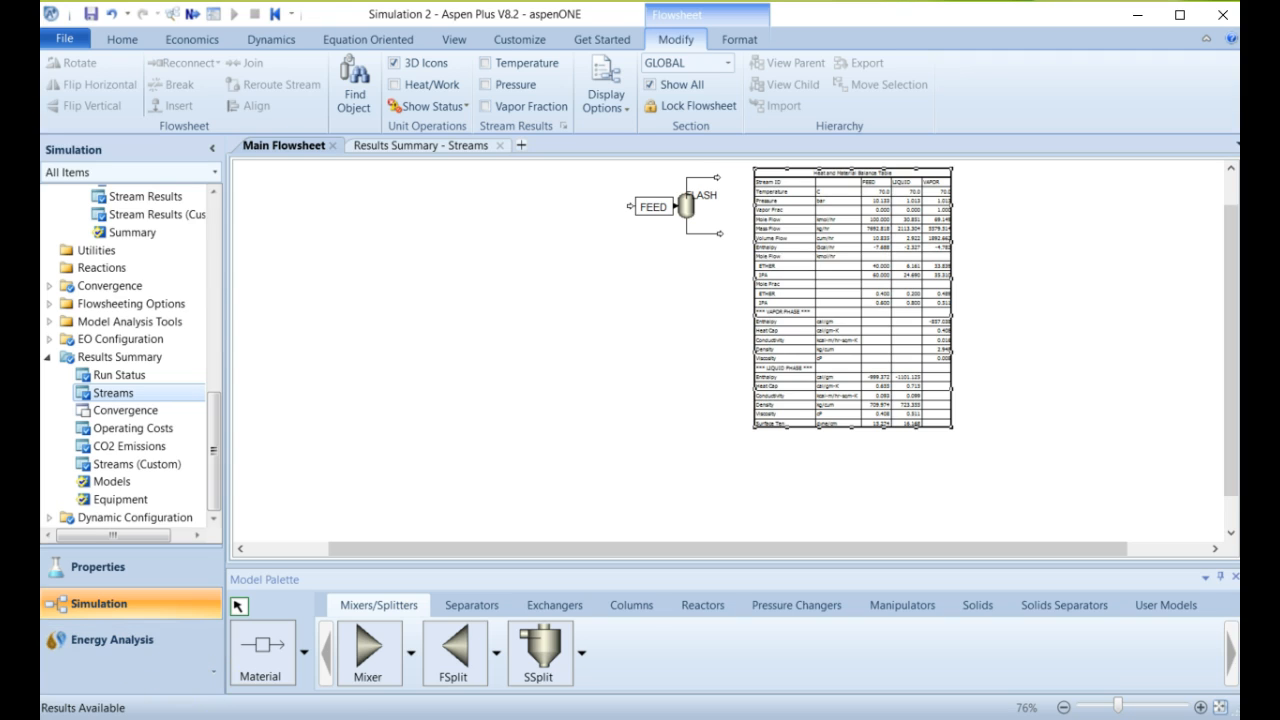